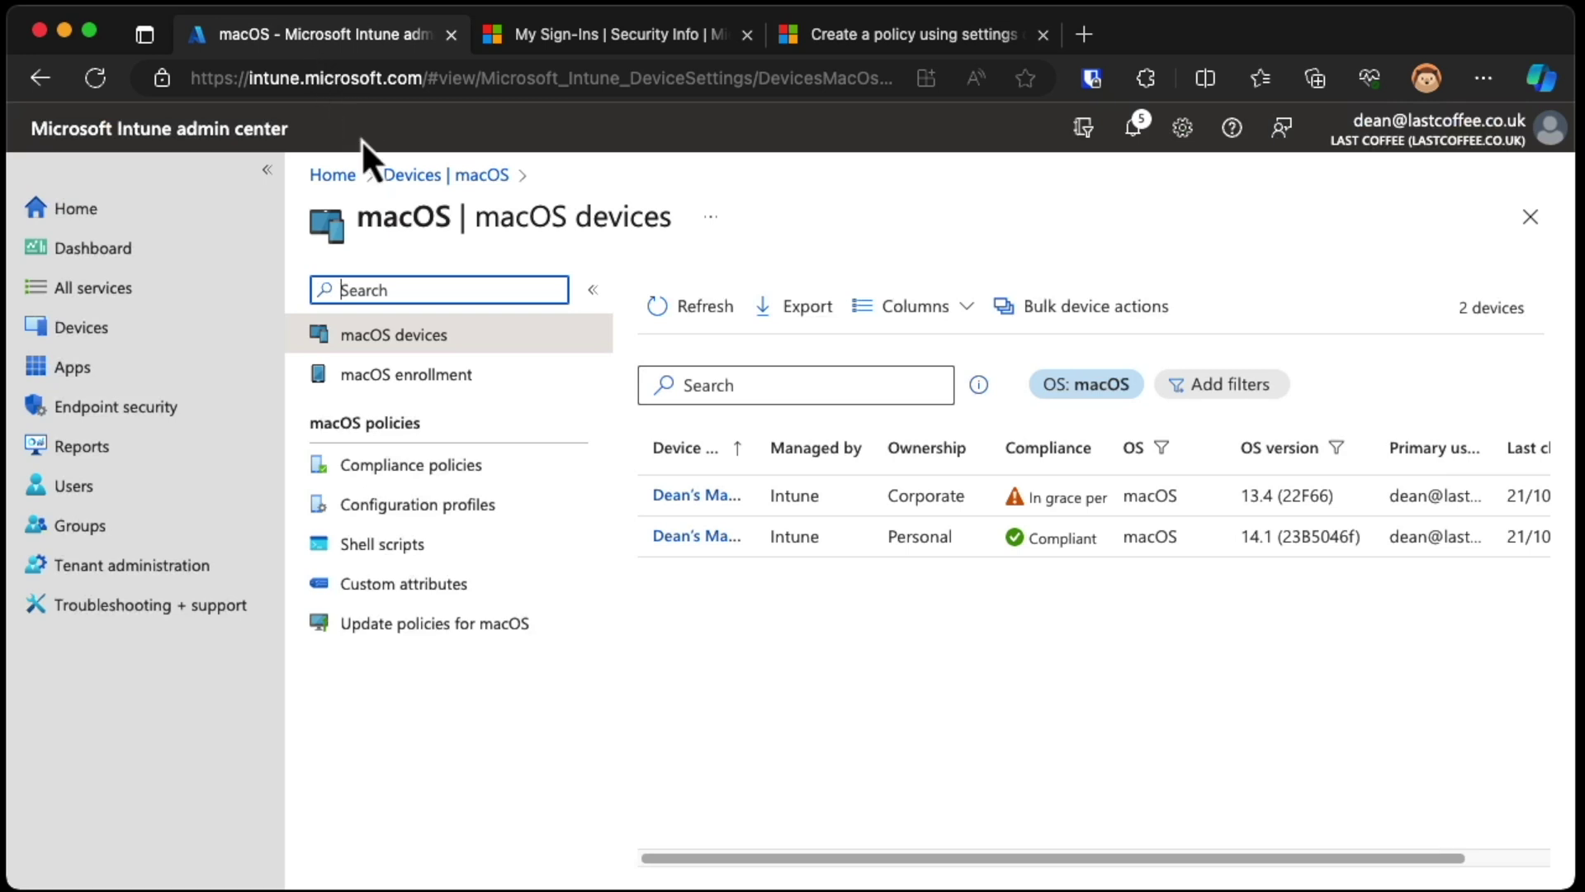
Create a new macOS configuration profile with the profile type Settings catalog.
click(464, 505)
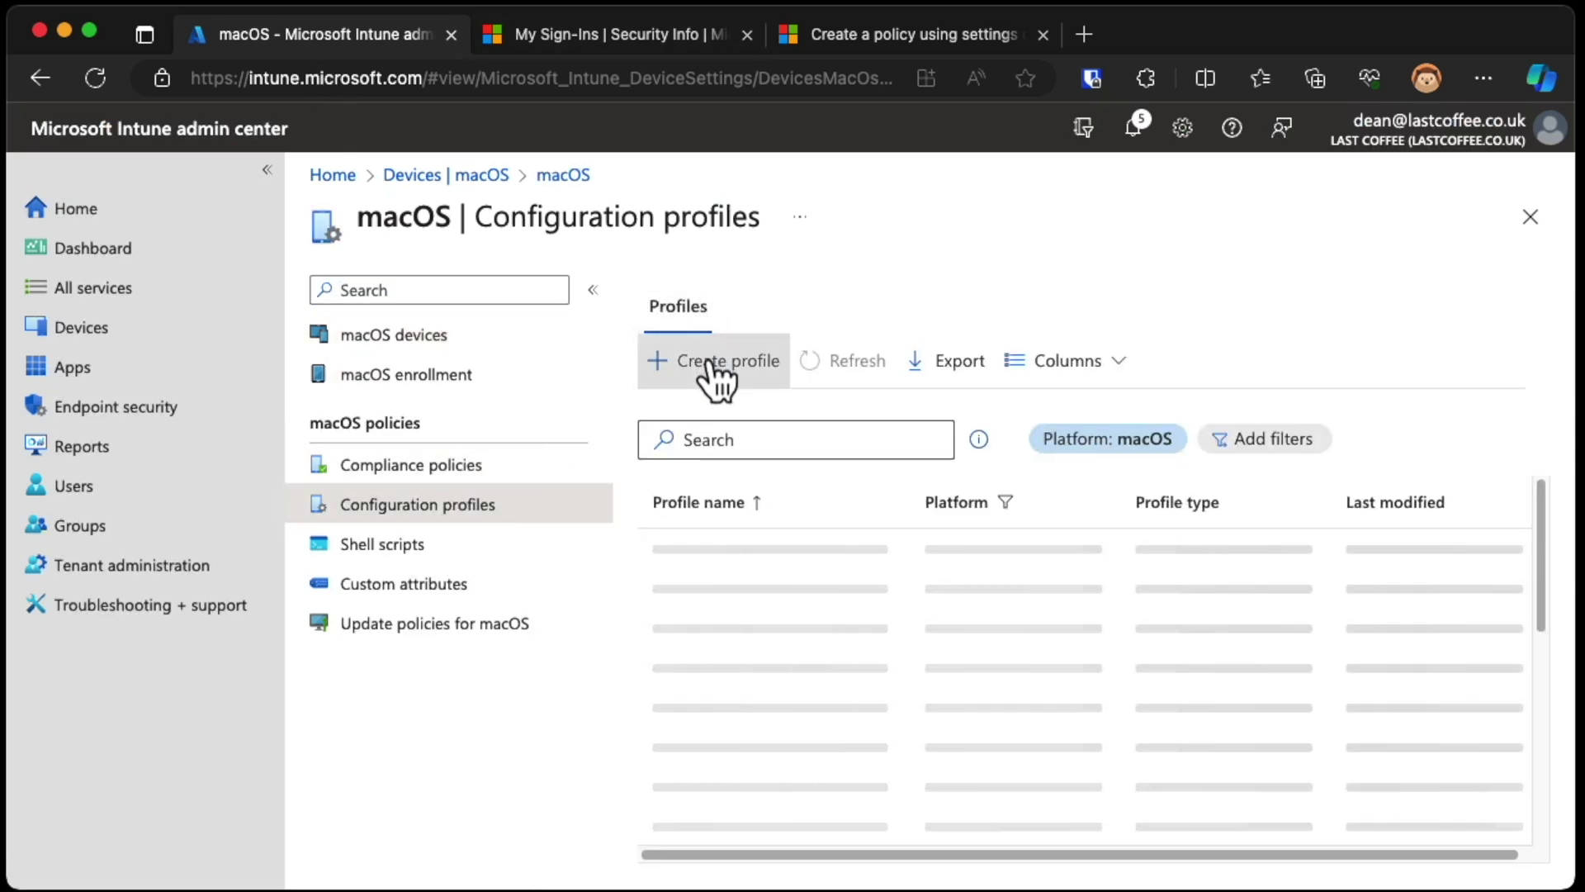
click(712, 360)
click(1356, 371)
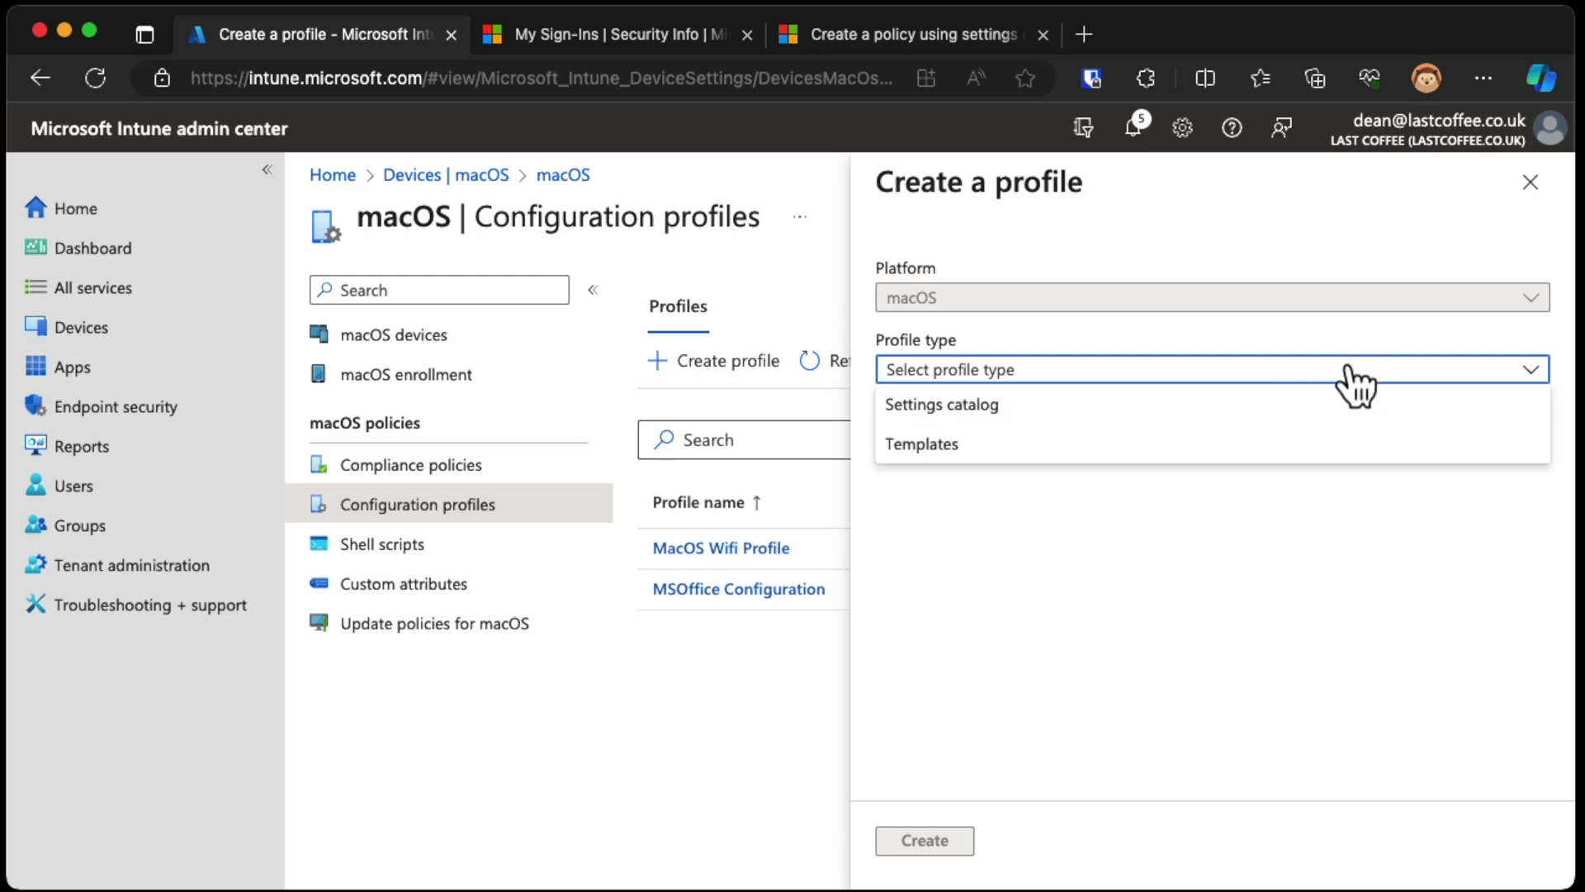
click(1208, 404)
click(954, 838)
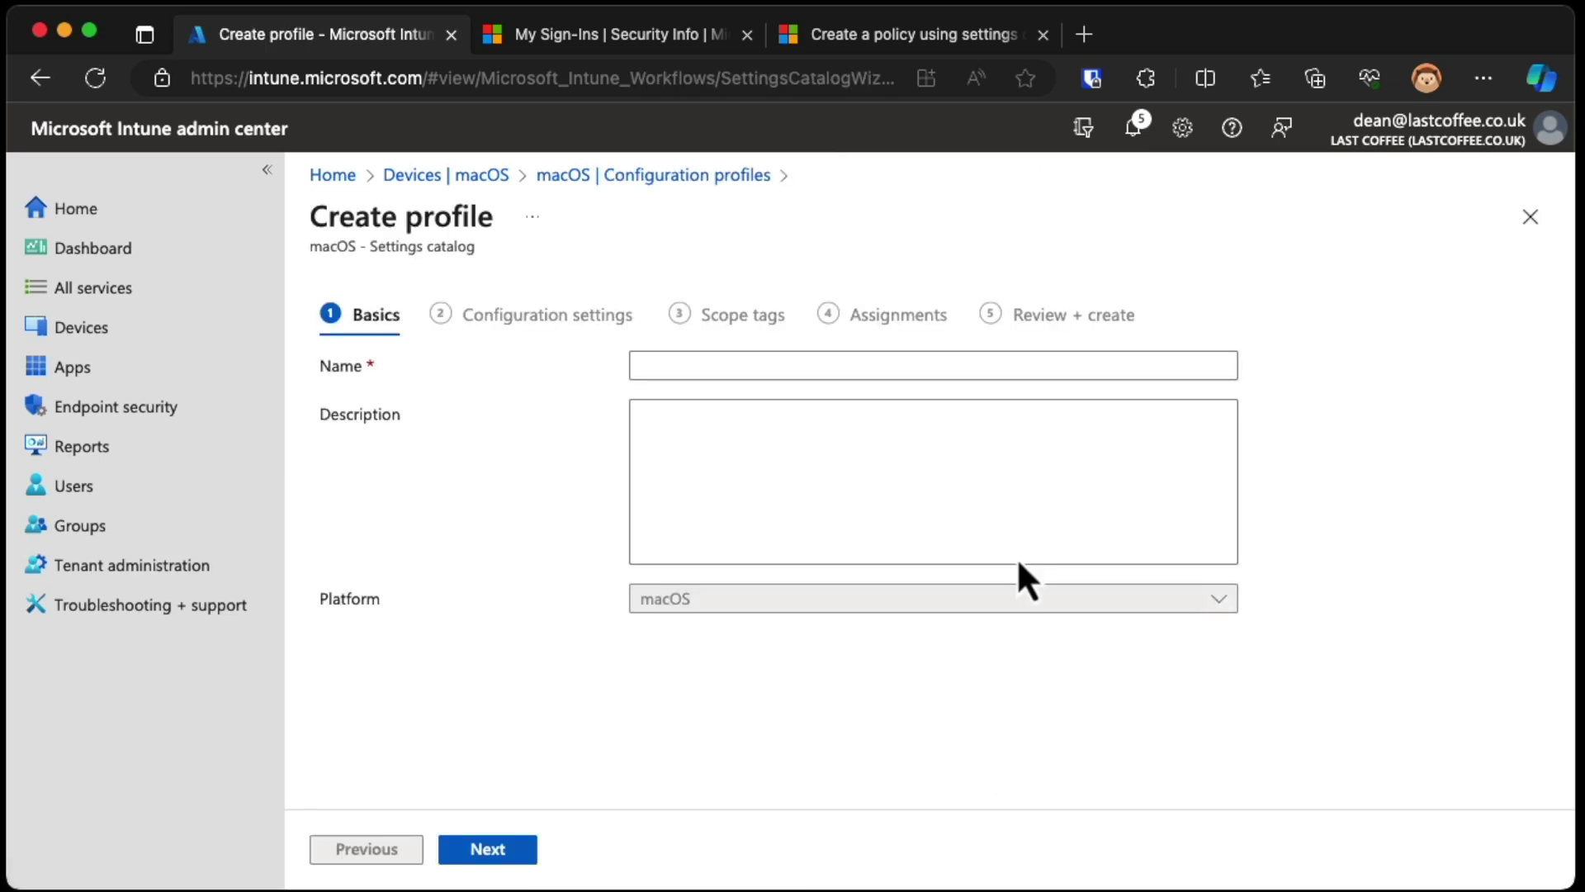
Name the profile "MacOS Settings Catalog Profile - Edge" and continue to the configuration settings.
click(1058, 366)
text(MacO)
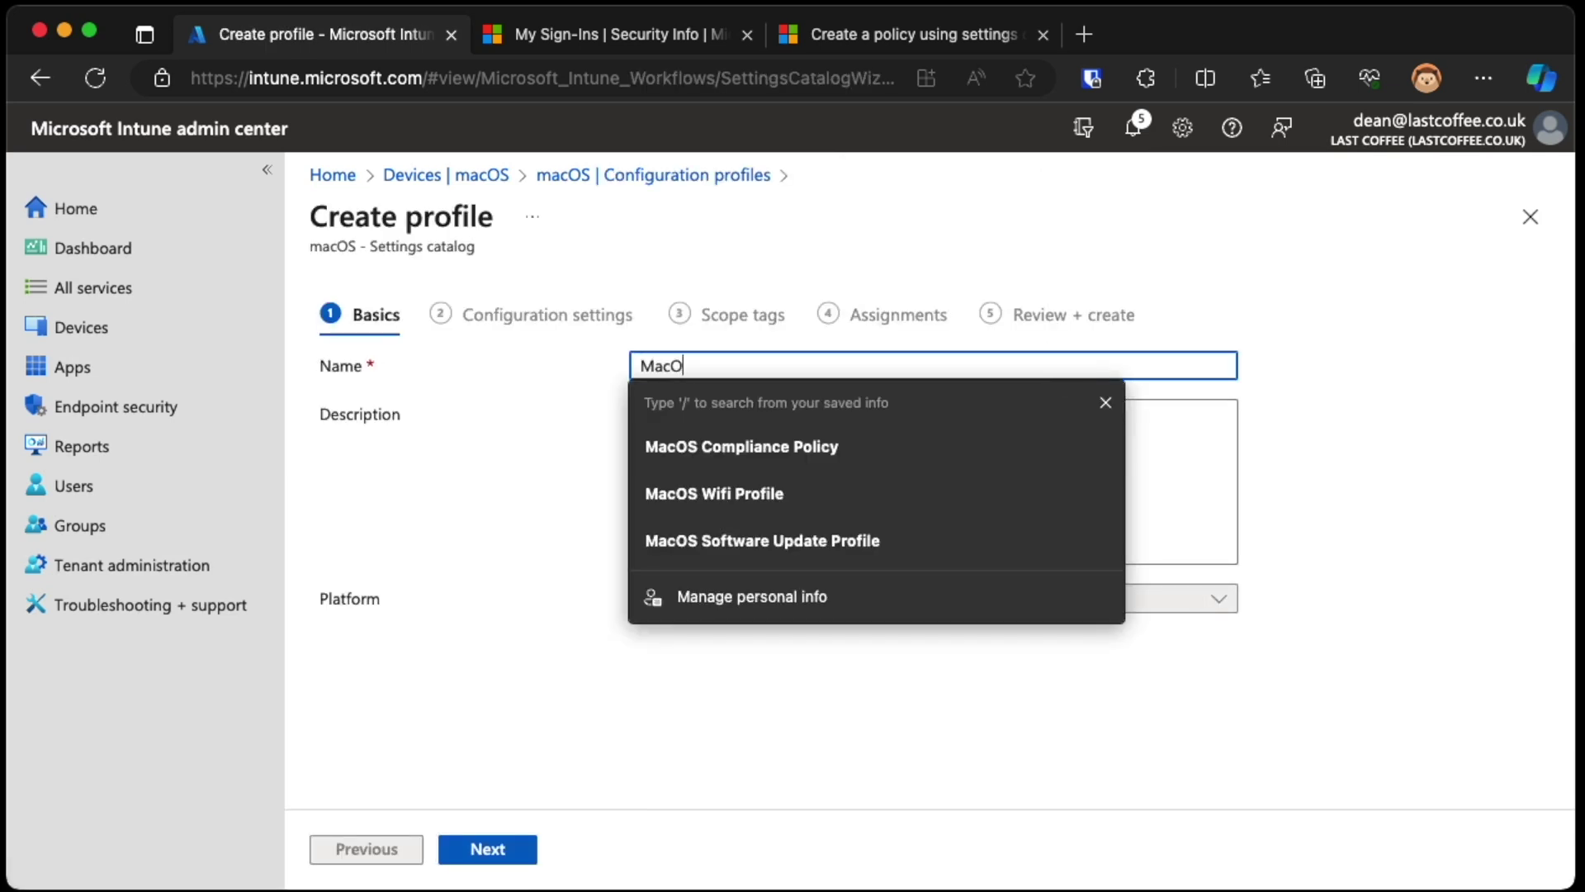
text(S Settings Ca)
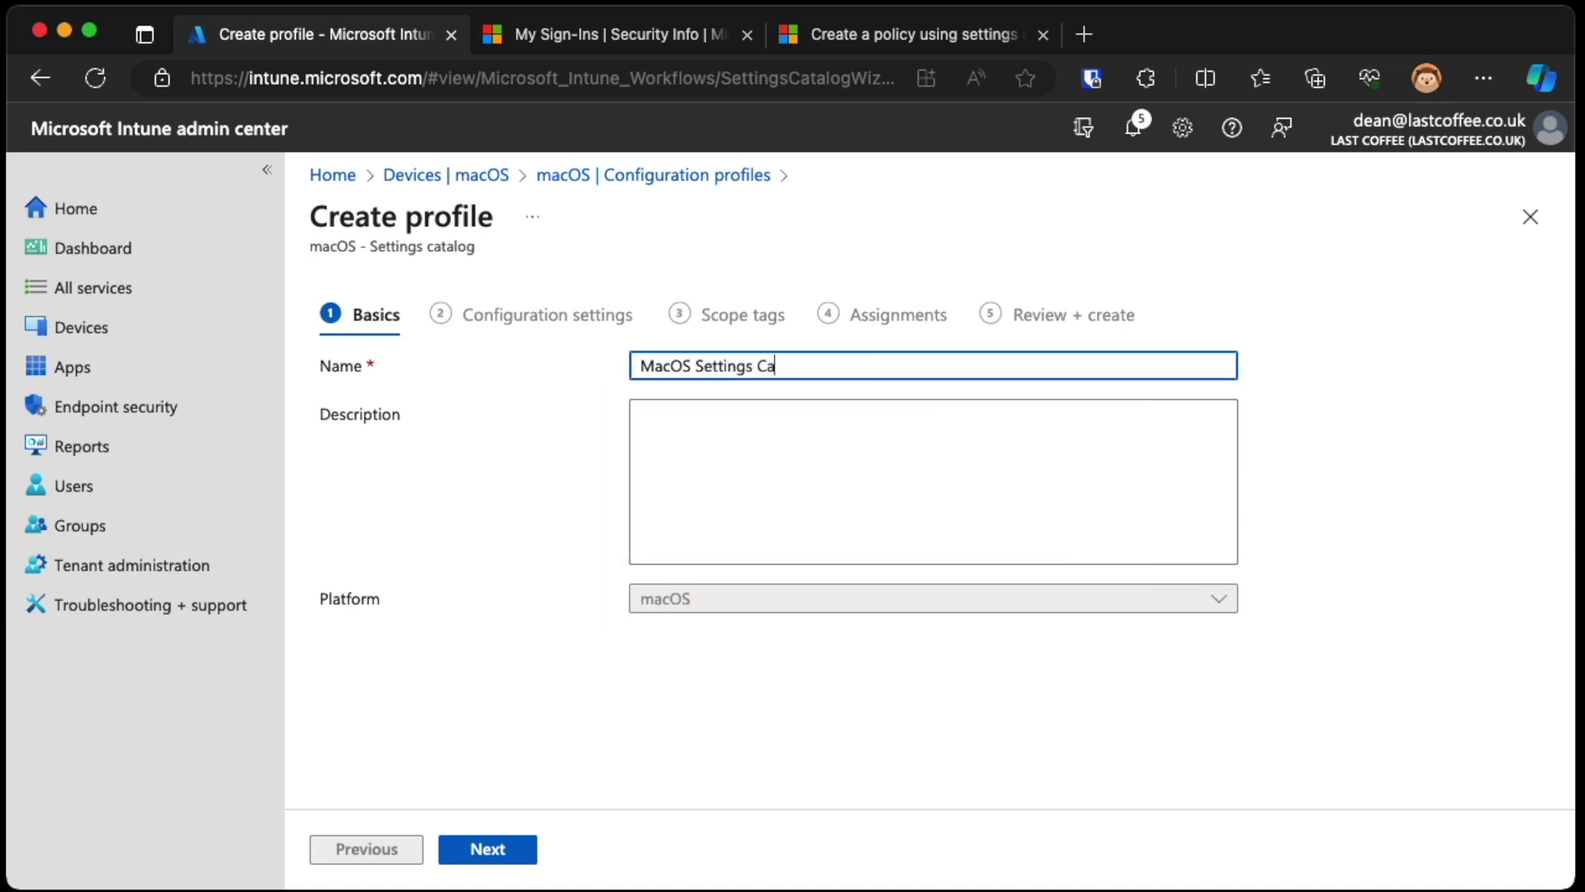
text(talog Profile - Edge)
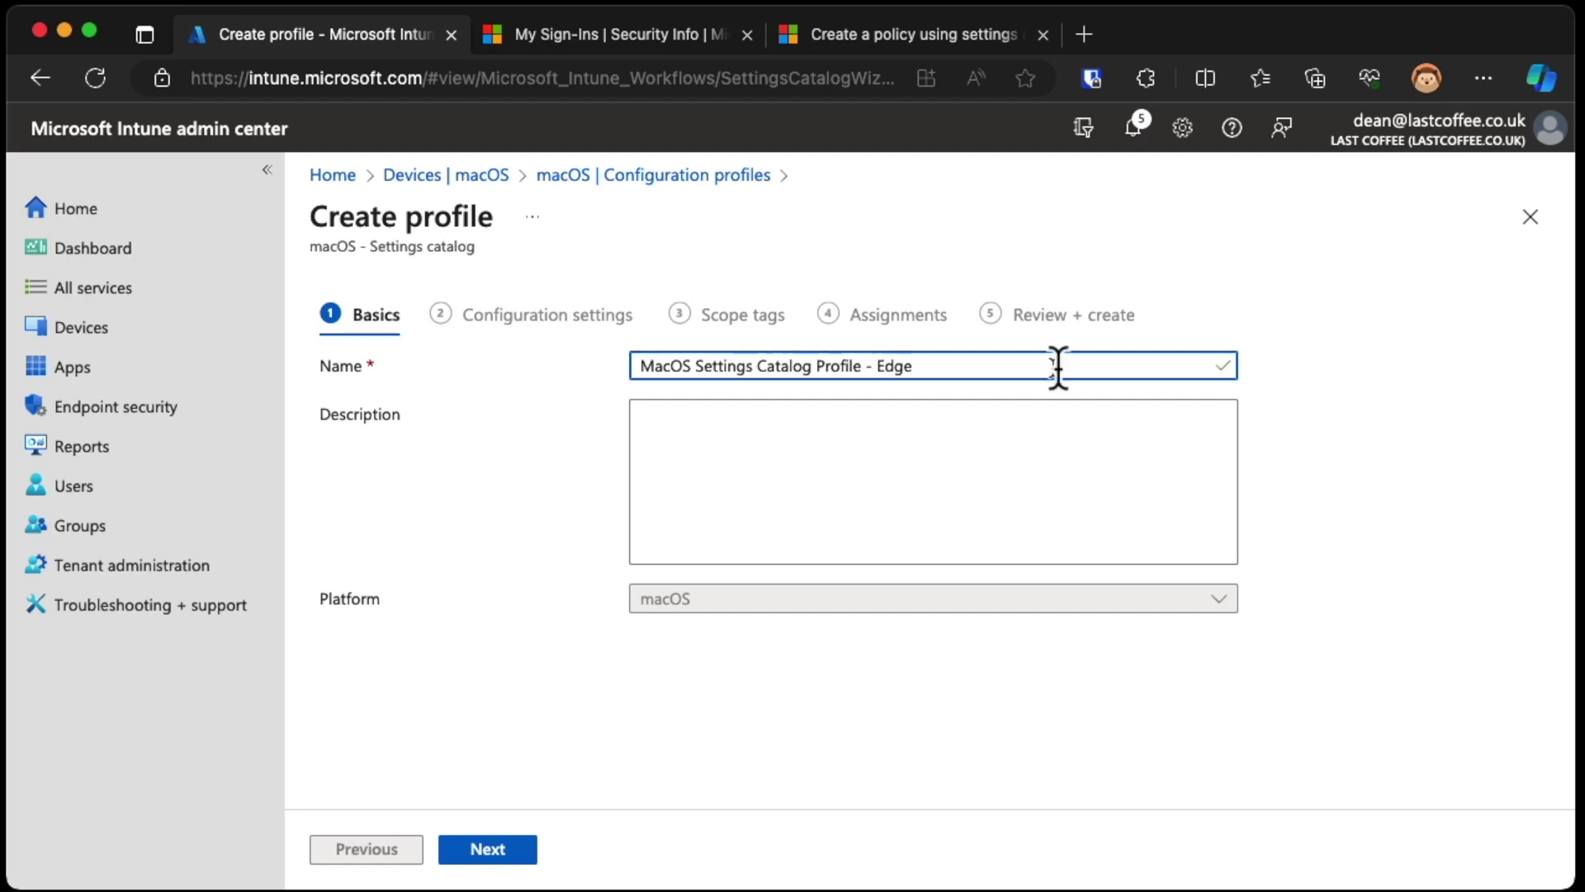
click(520, 852)
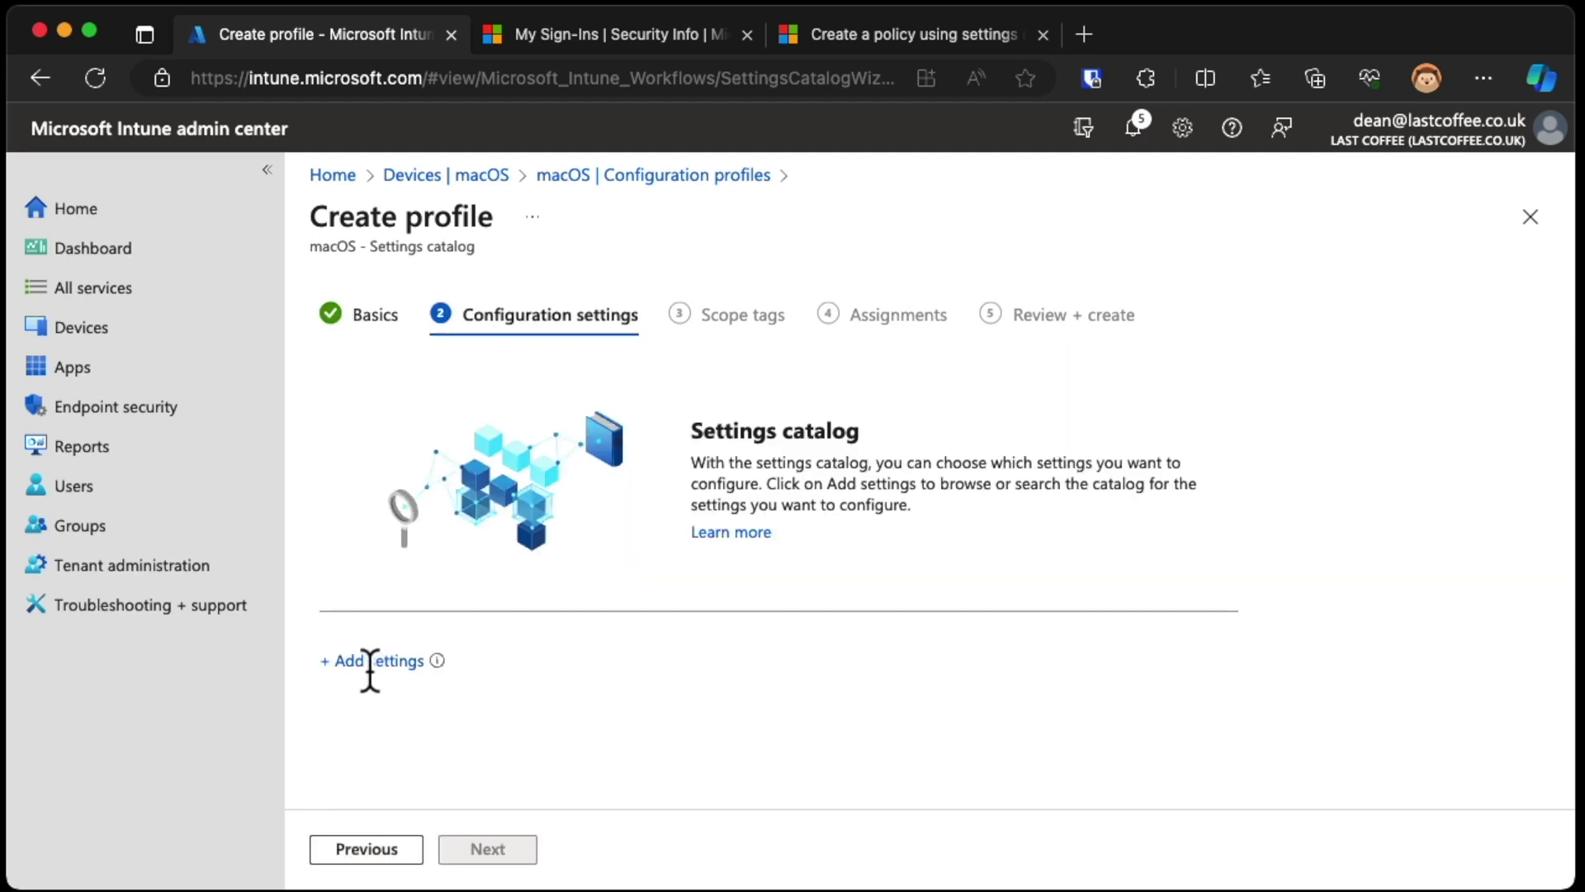
Start adding settings, search the catalog for "edge" and list the settings of the Microsoft Edge category.
click(369, 666)
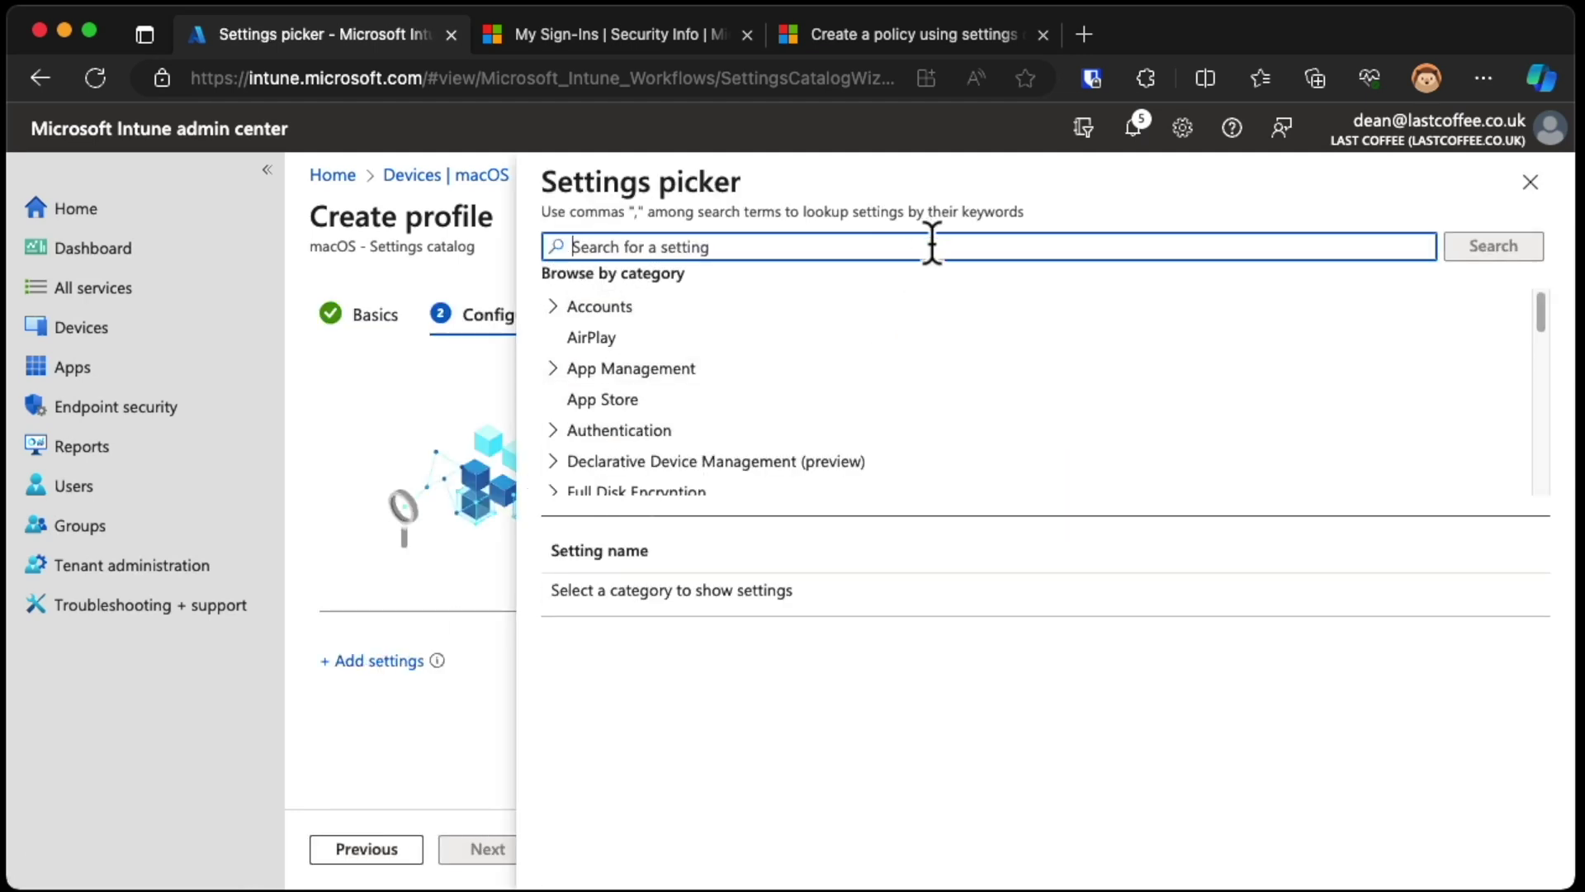
text(edge)
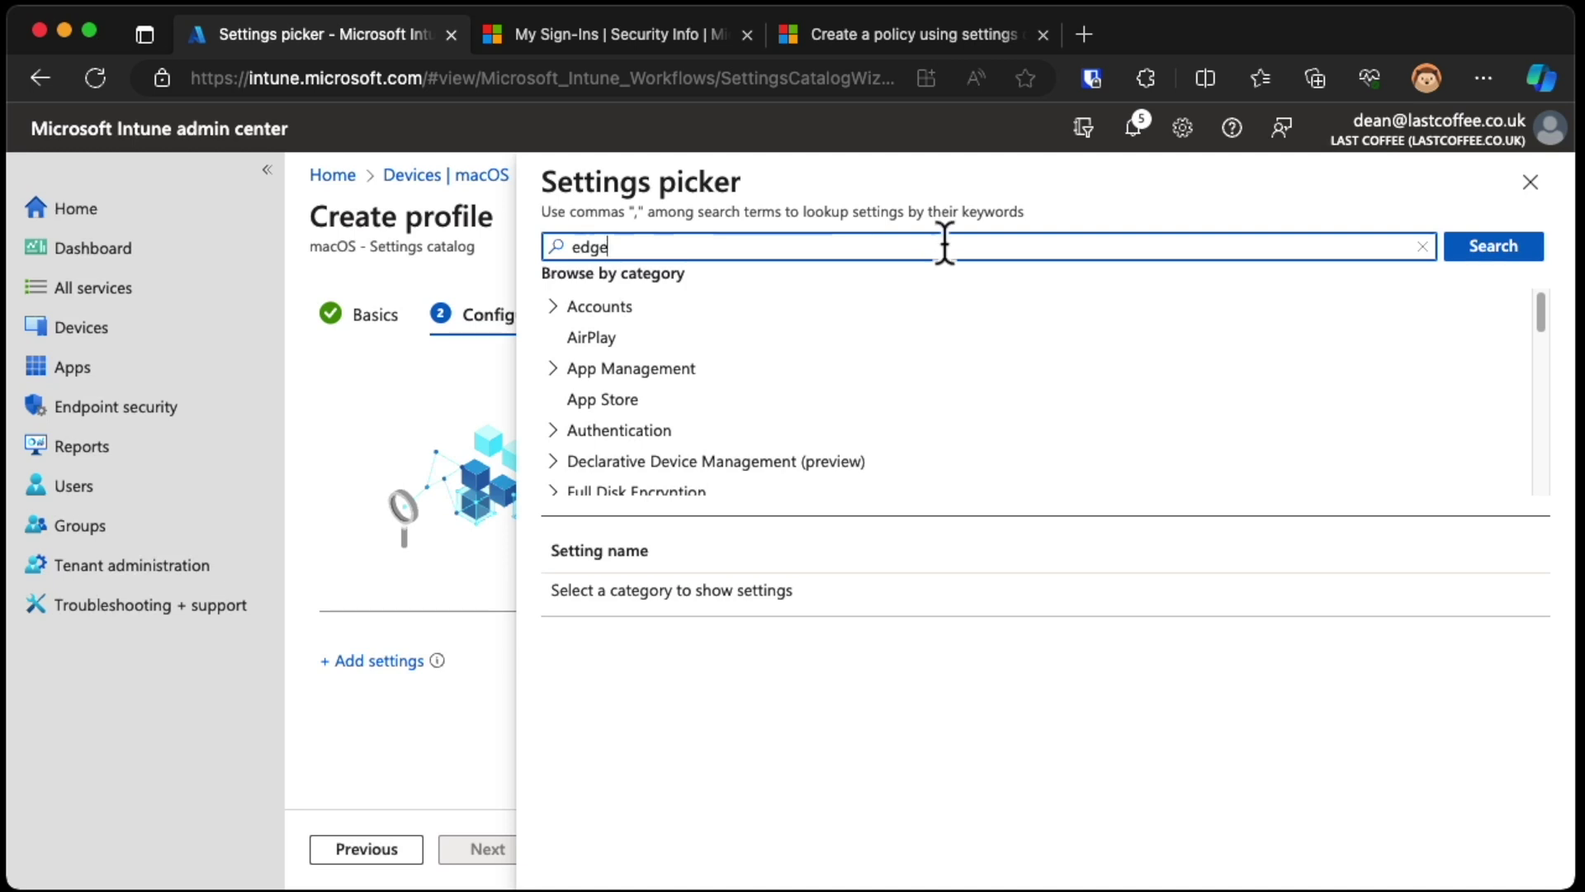
click(1499, 248)
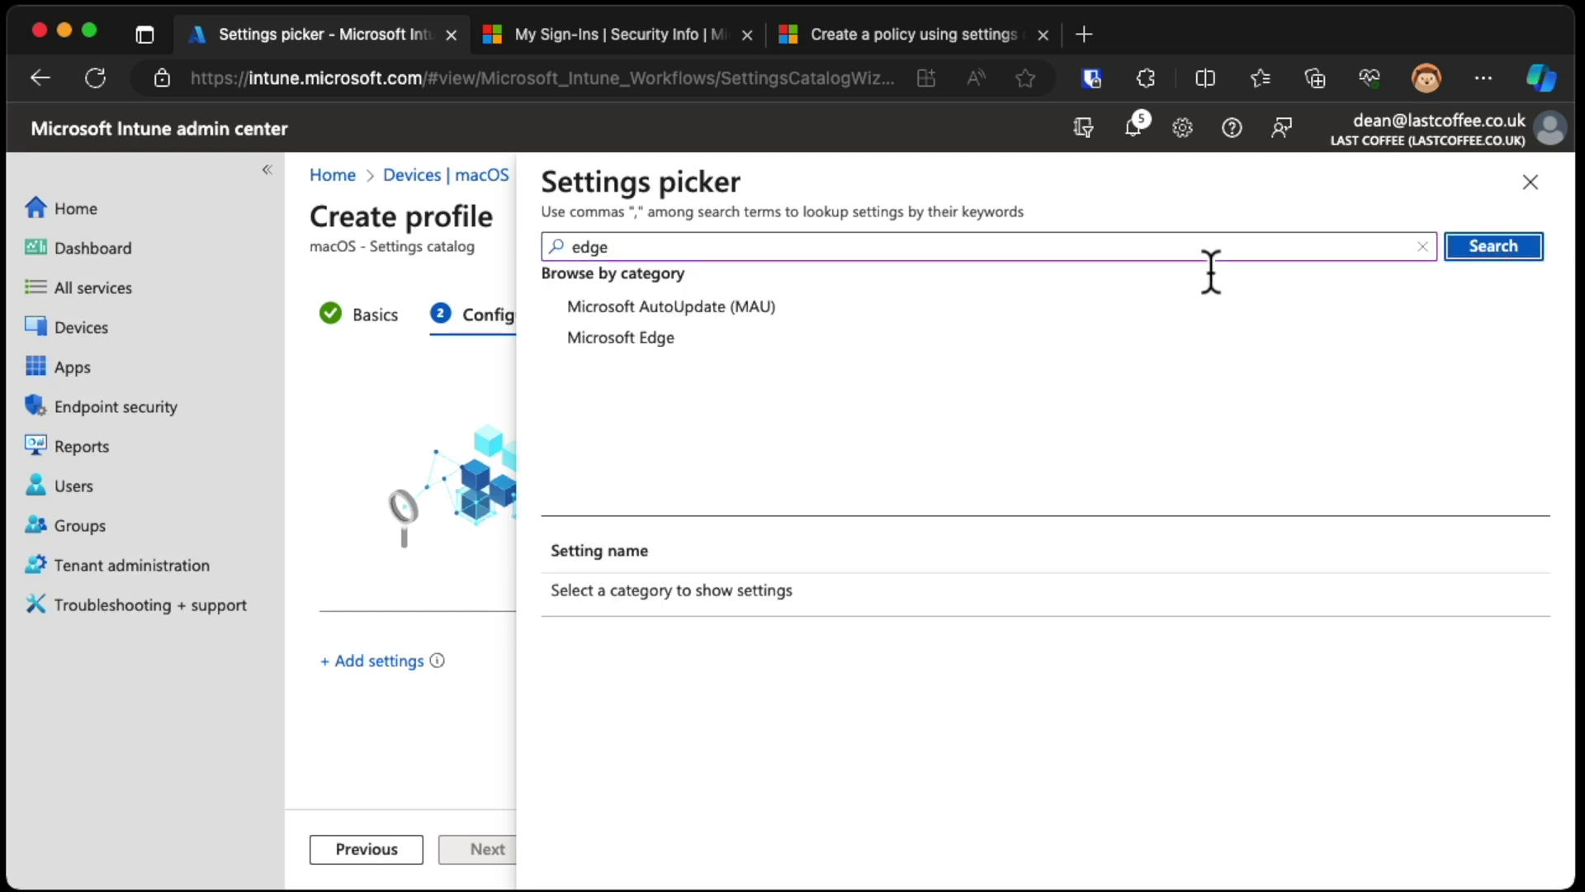
click(588, 339)
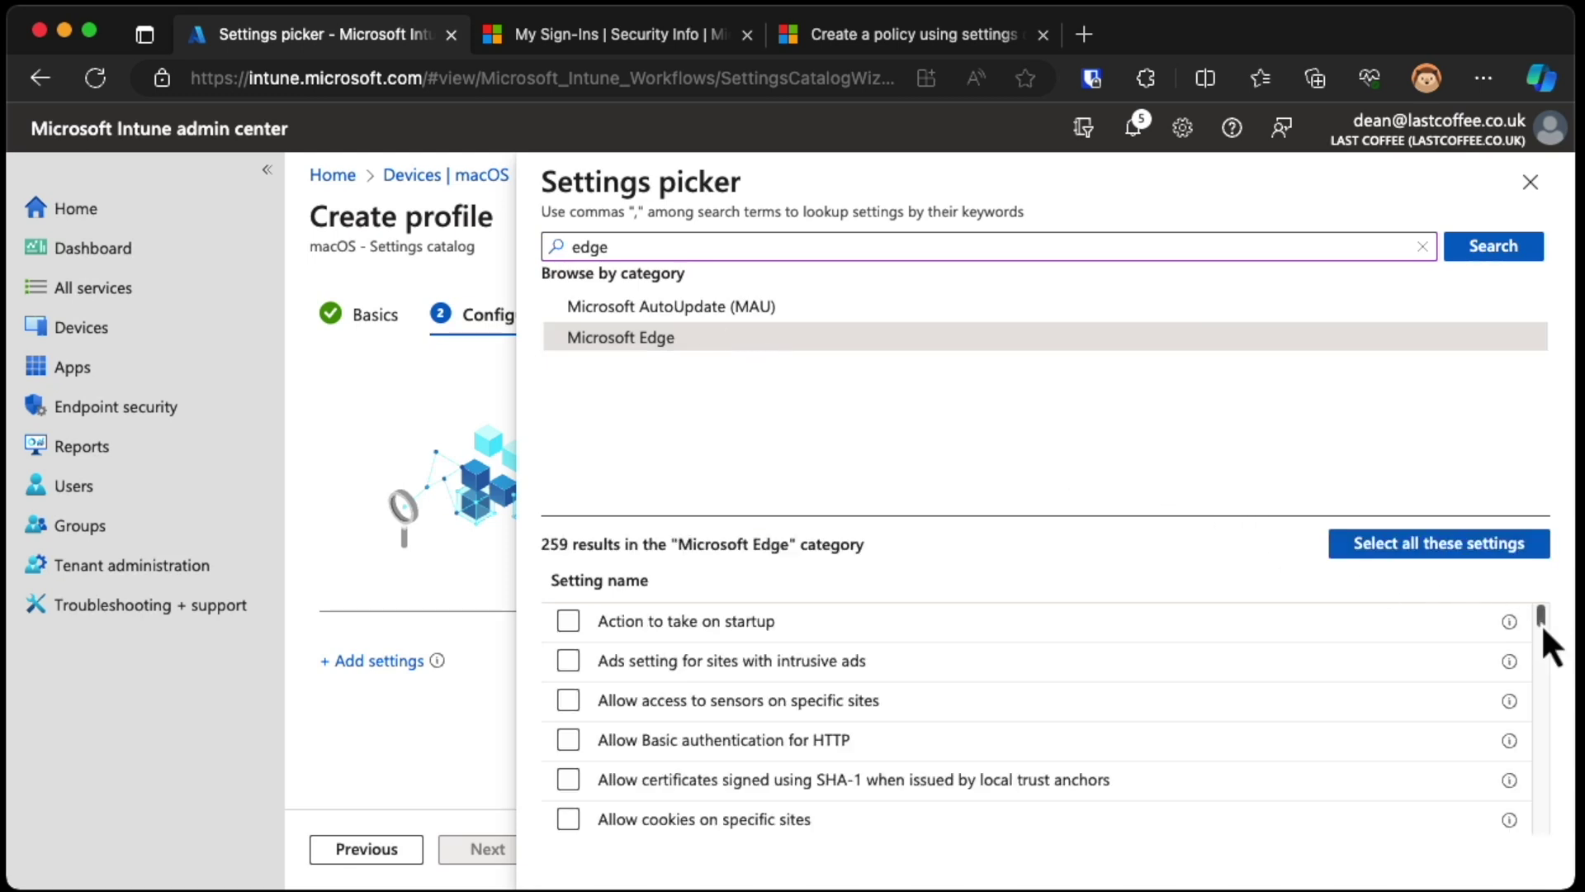
Add the Microsoft Edge setting "Action to take on startup" to the profile and close the settings picker.
mouse_move(1540, 622)
mouse_down()
mouse_move(1539, 830)
mouse_move(1549, 603)
mouse_up()
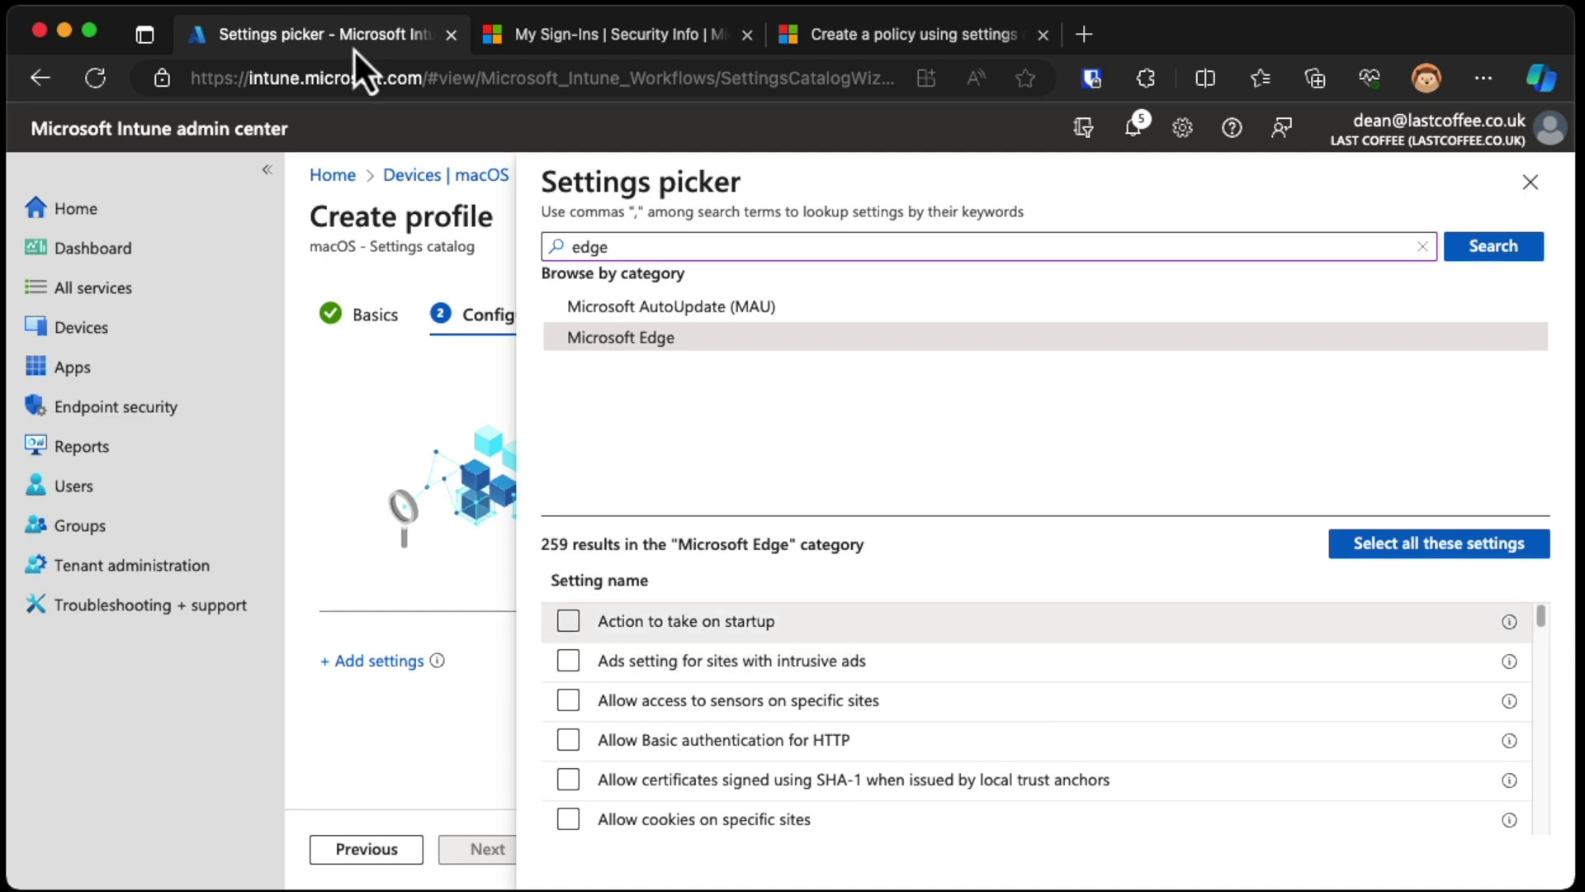
mouse_move(1510, 621)
click(571, 629)
mouse_move(1529, 615)
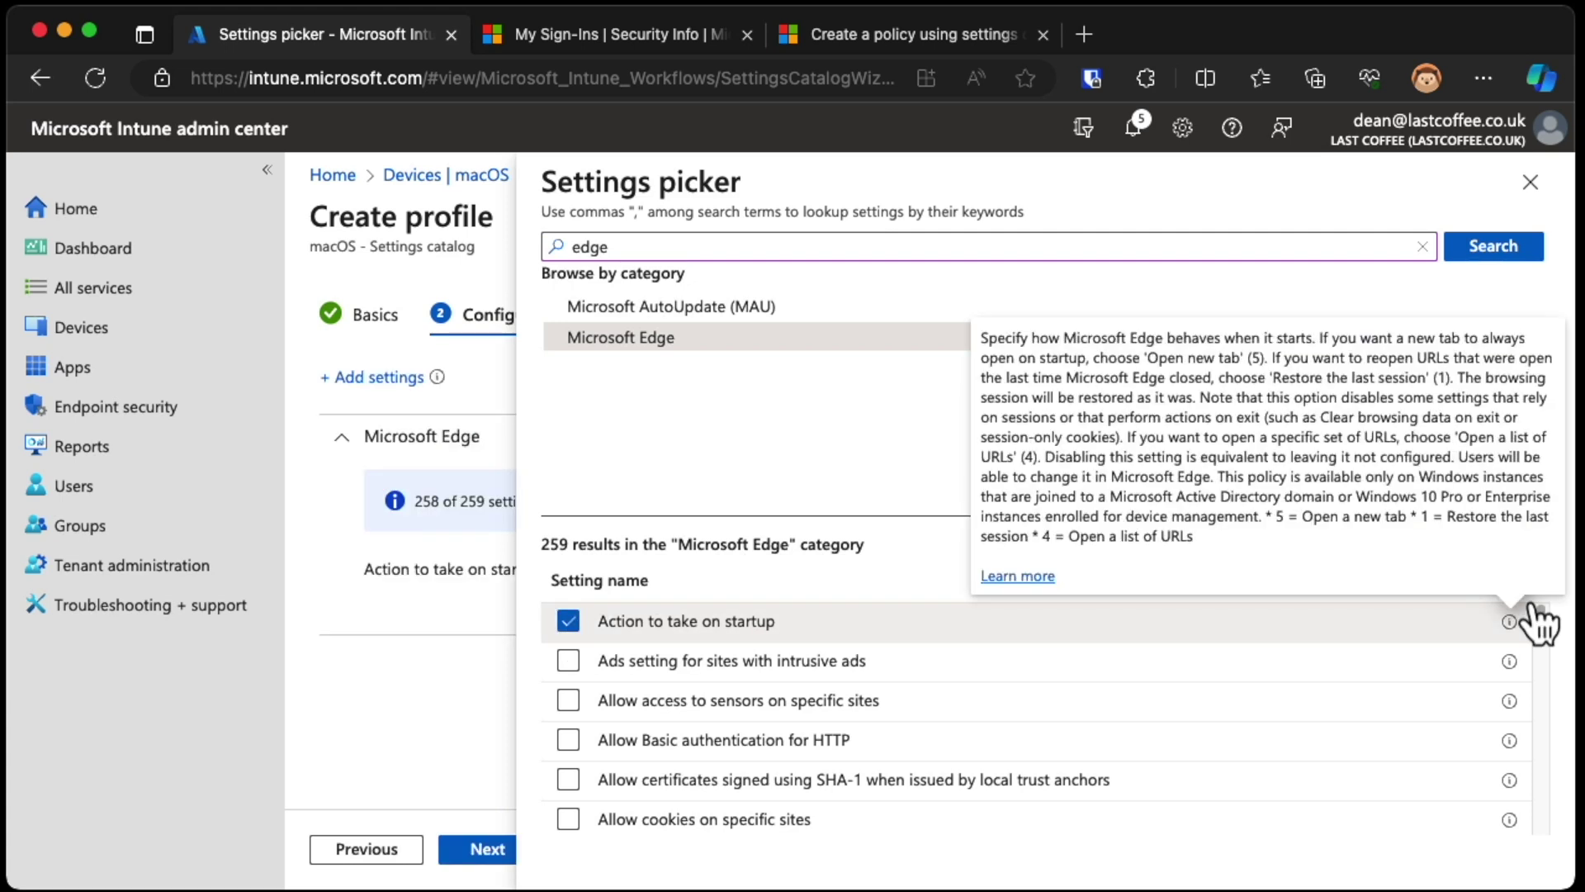
click(1530, 183)
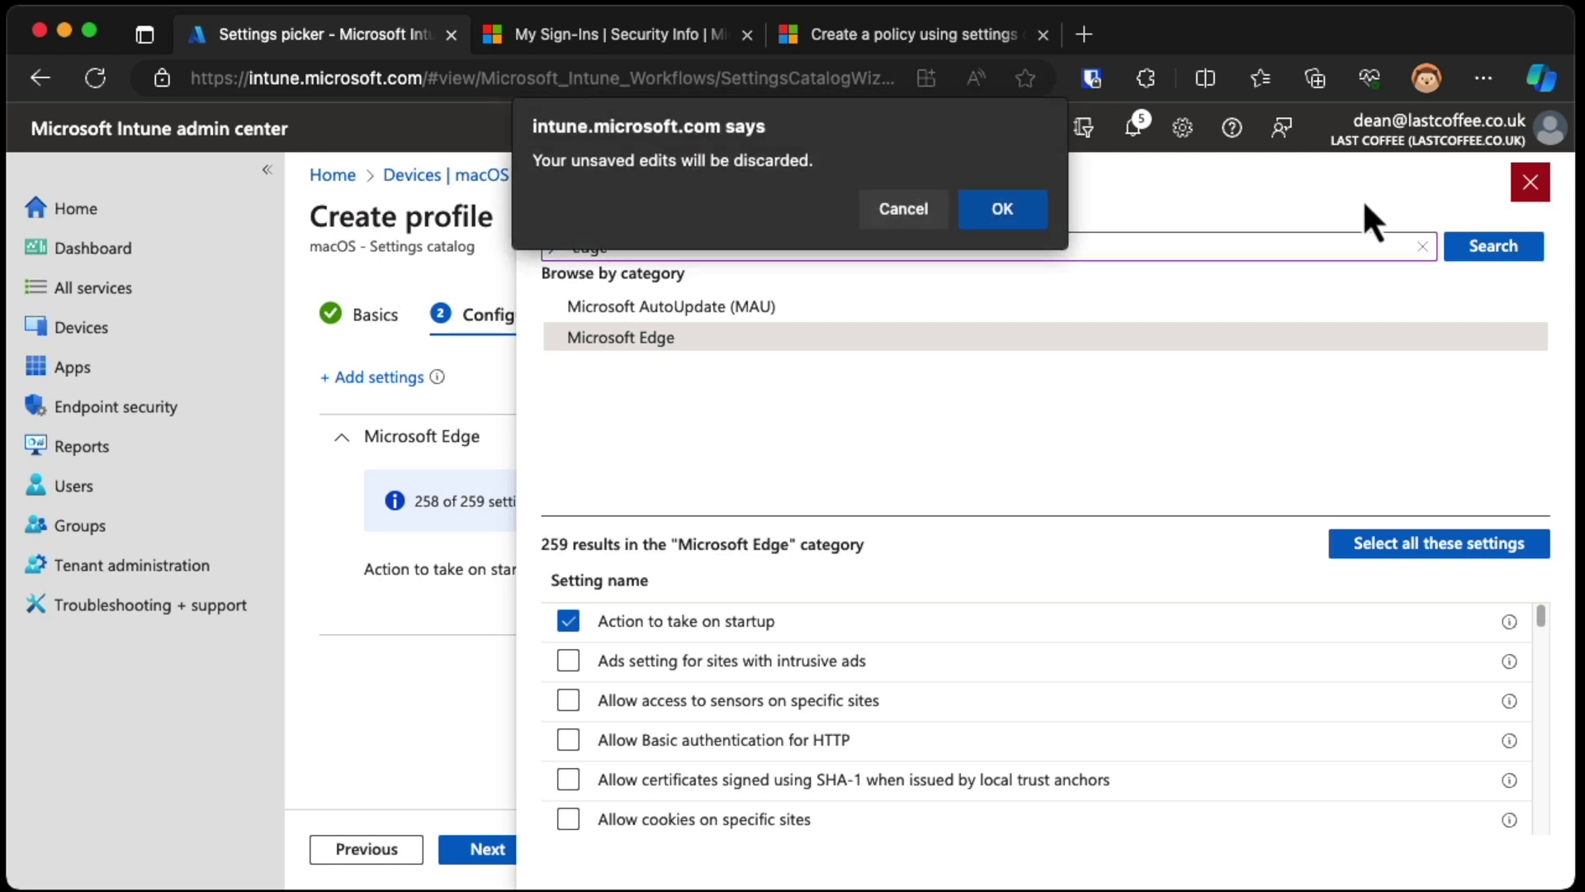
click(994, 217)
Switch the Edge startup action to "Open a new tab" and return it to "Restore the last session".
click(913, 573)
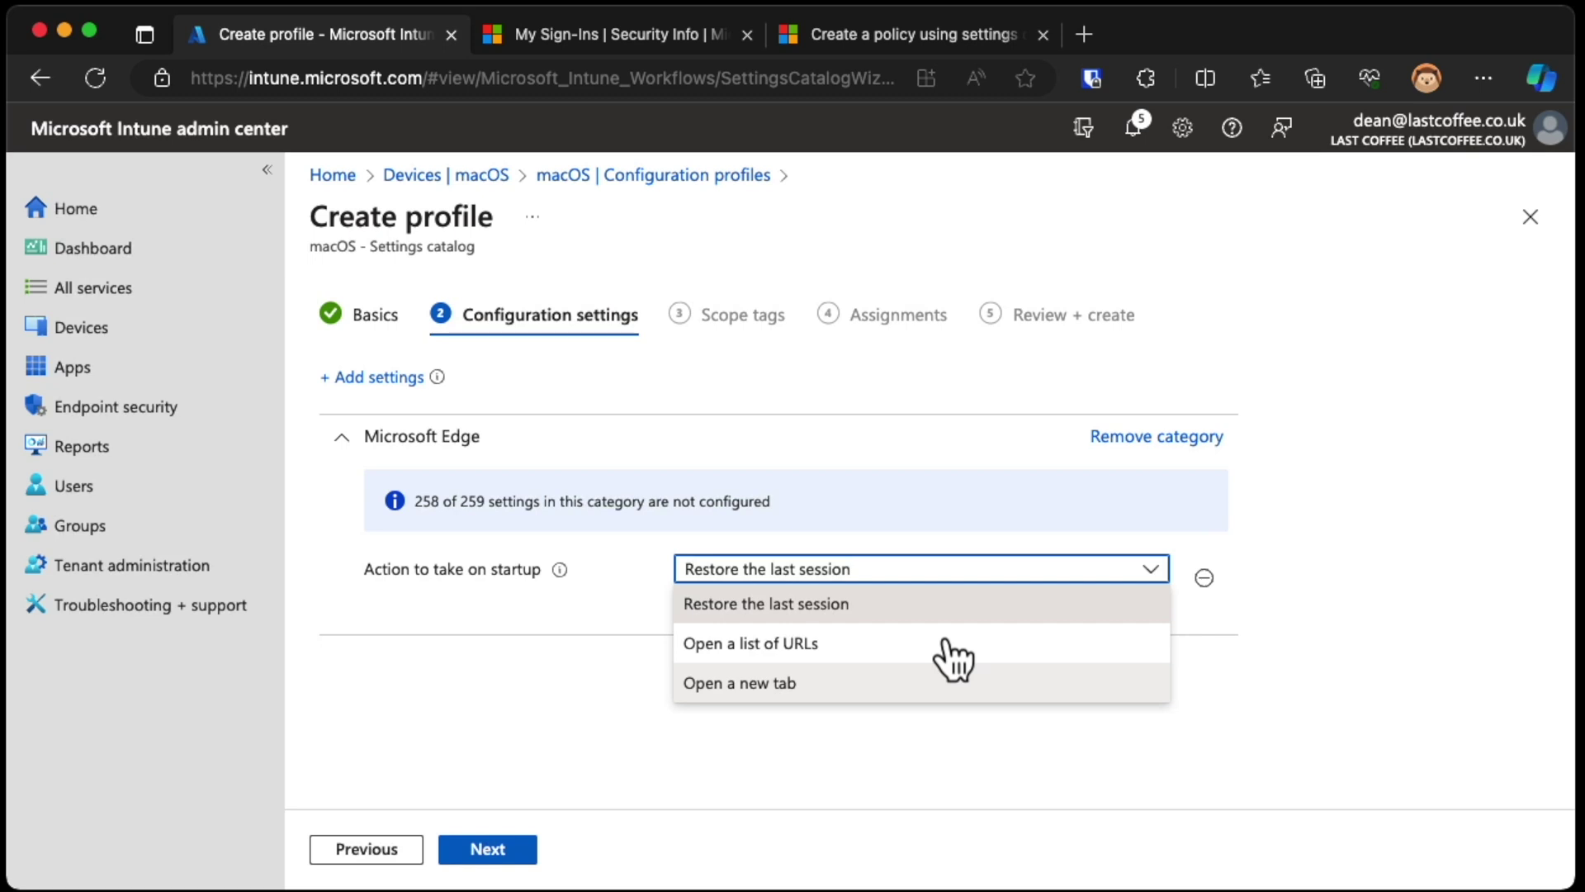
click(987, 684)
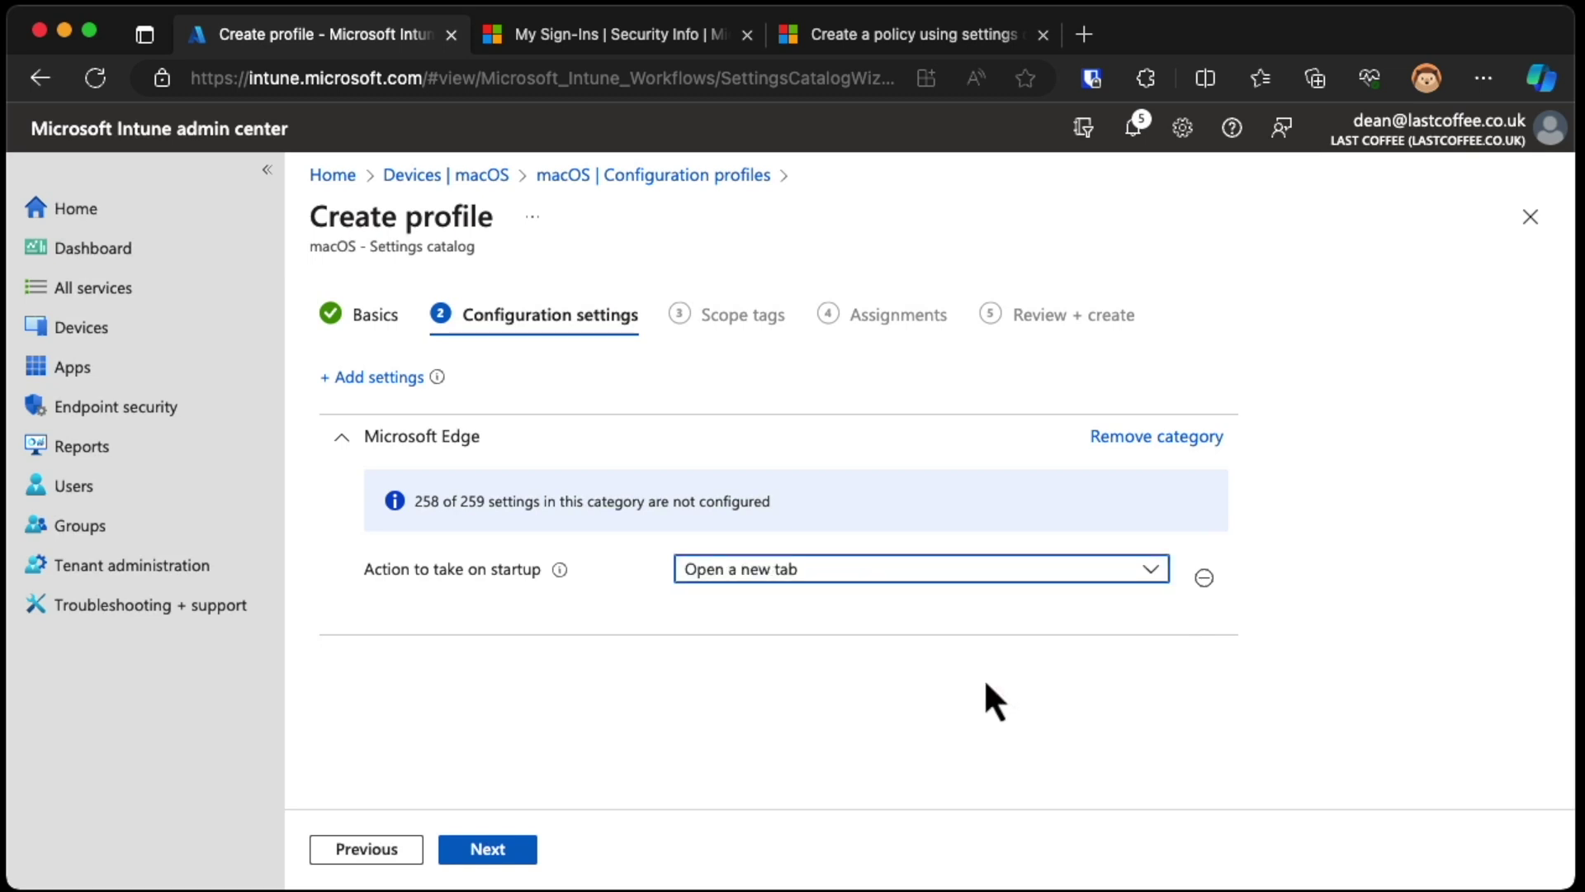
click(879, 576)
click(879, 609)
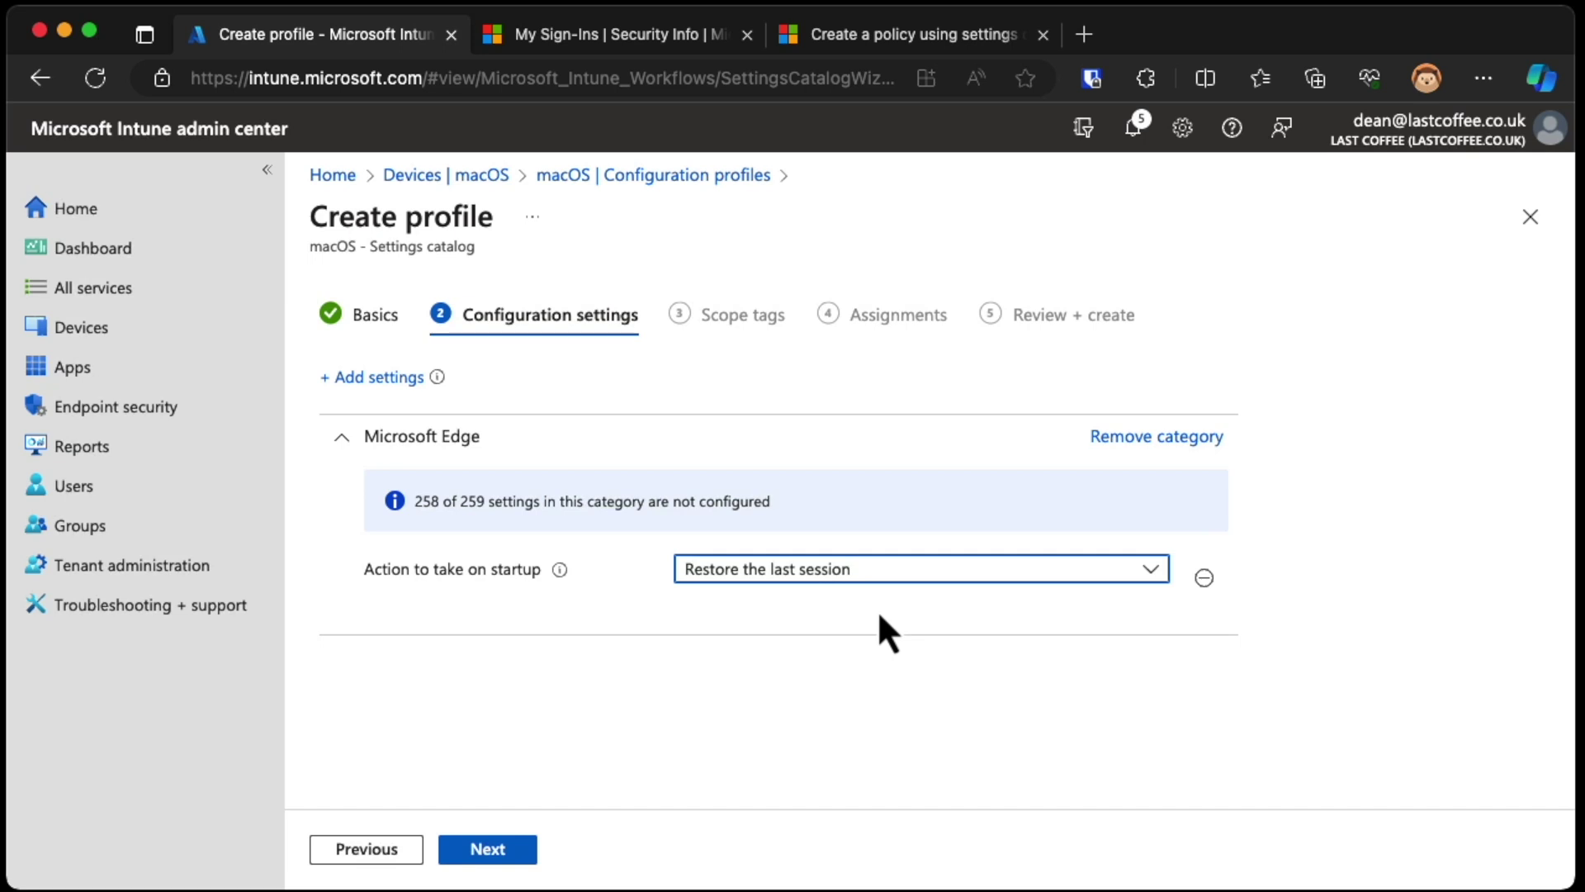
Reopen the settings picker, search for "edge" and list the Microsoft Edge category's settings again.
click(365, 378)
text(edge)
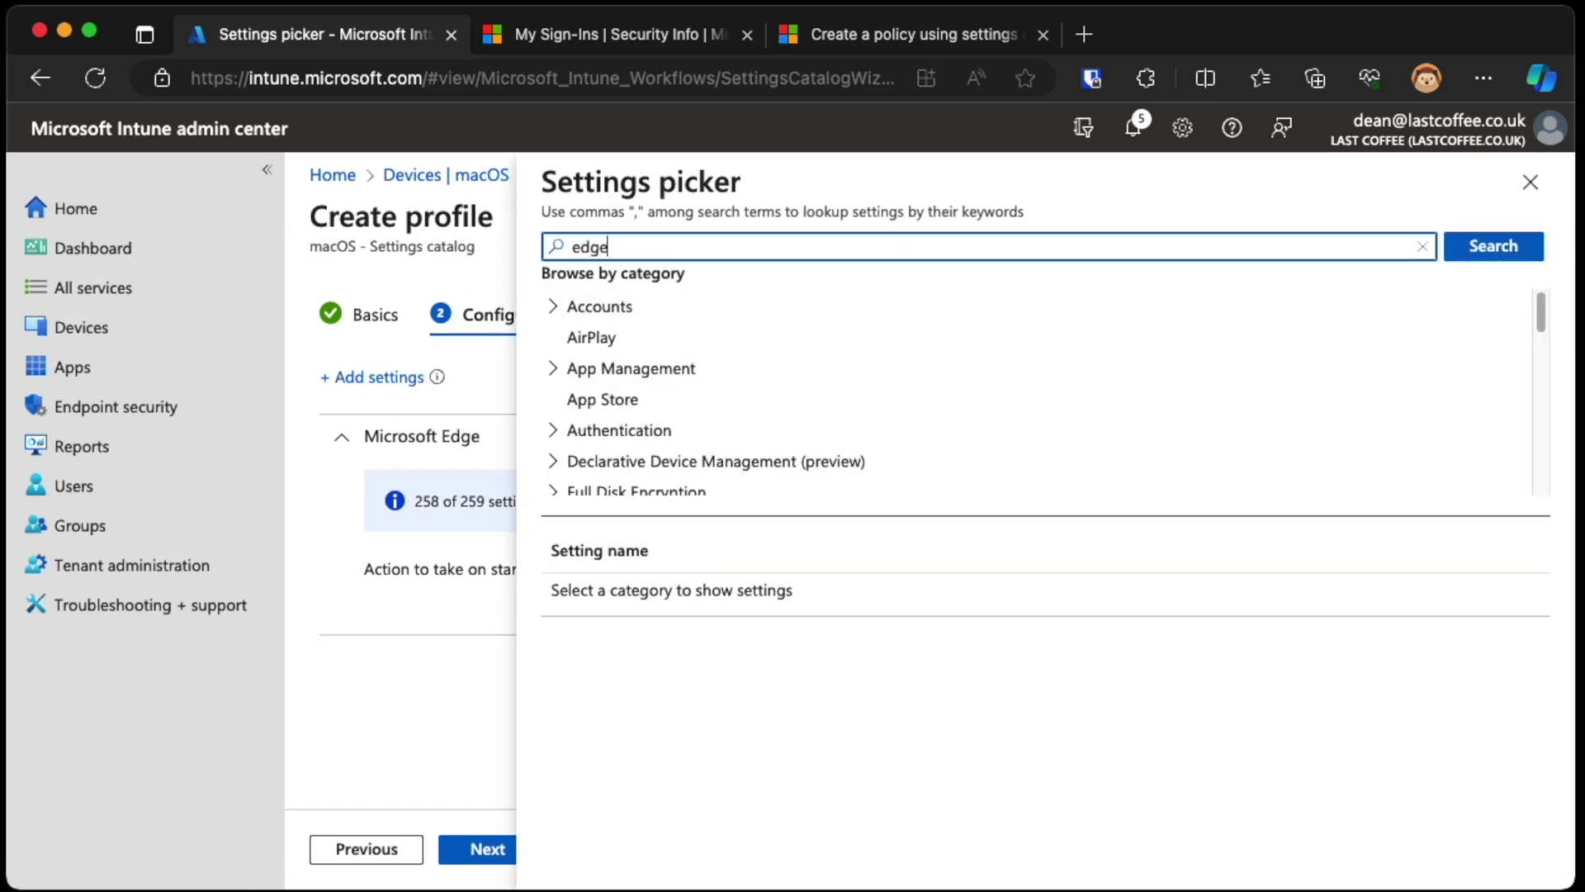
click(1499, 248)
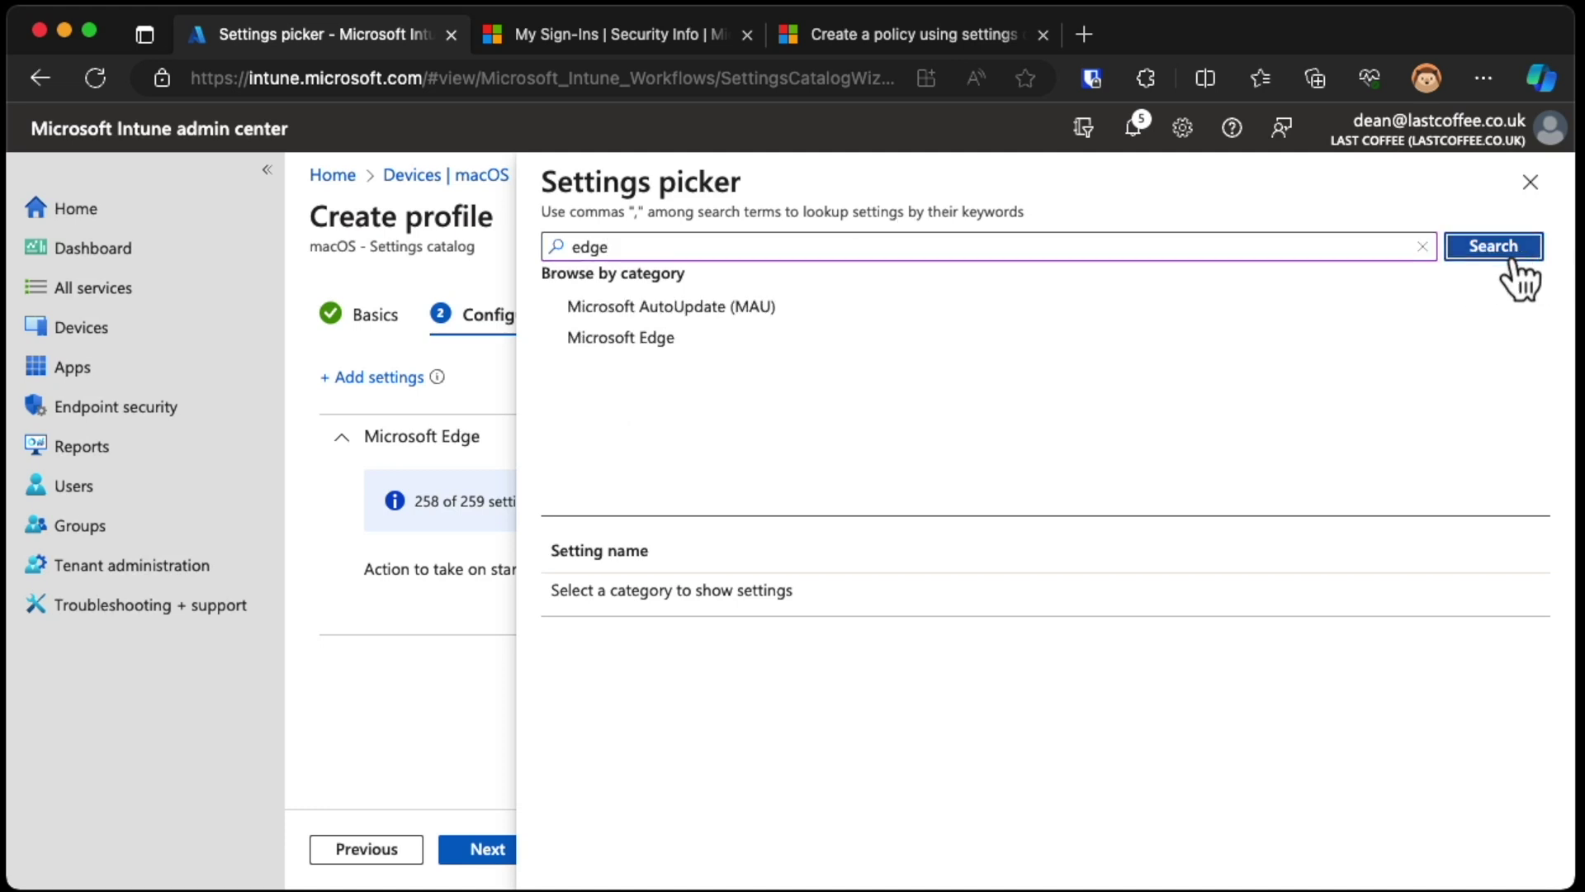
click(736, 347)
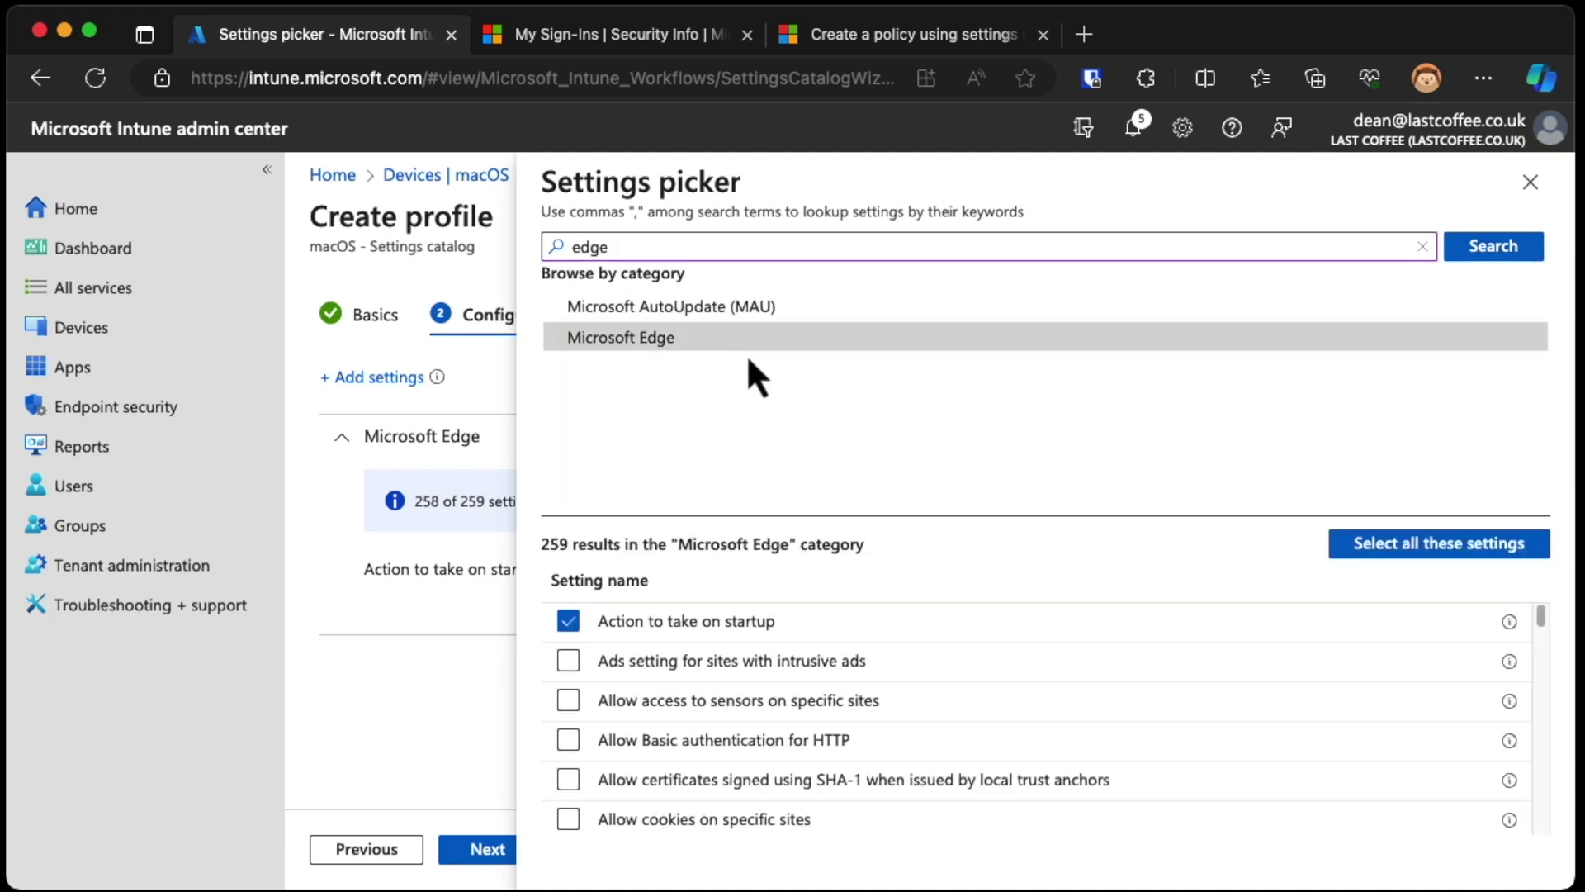
Find the "Allow surf game" setting in the Microsoft Edge list and add it to the profile.
scroll(1539, 623, down, 1)
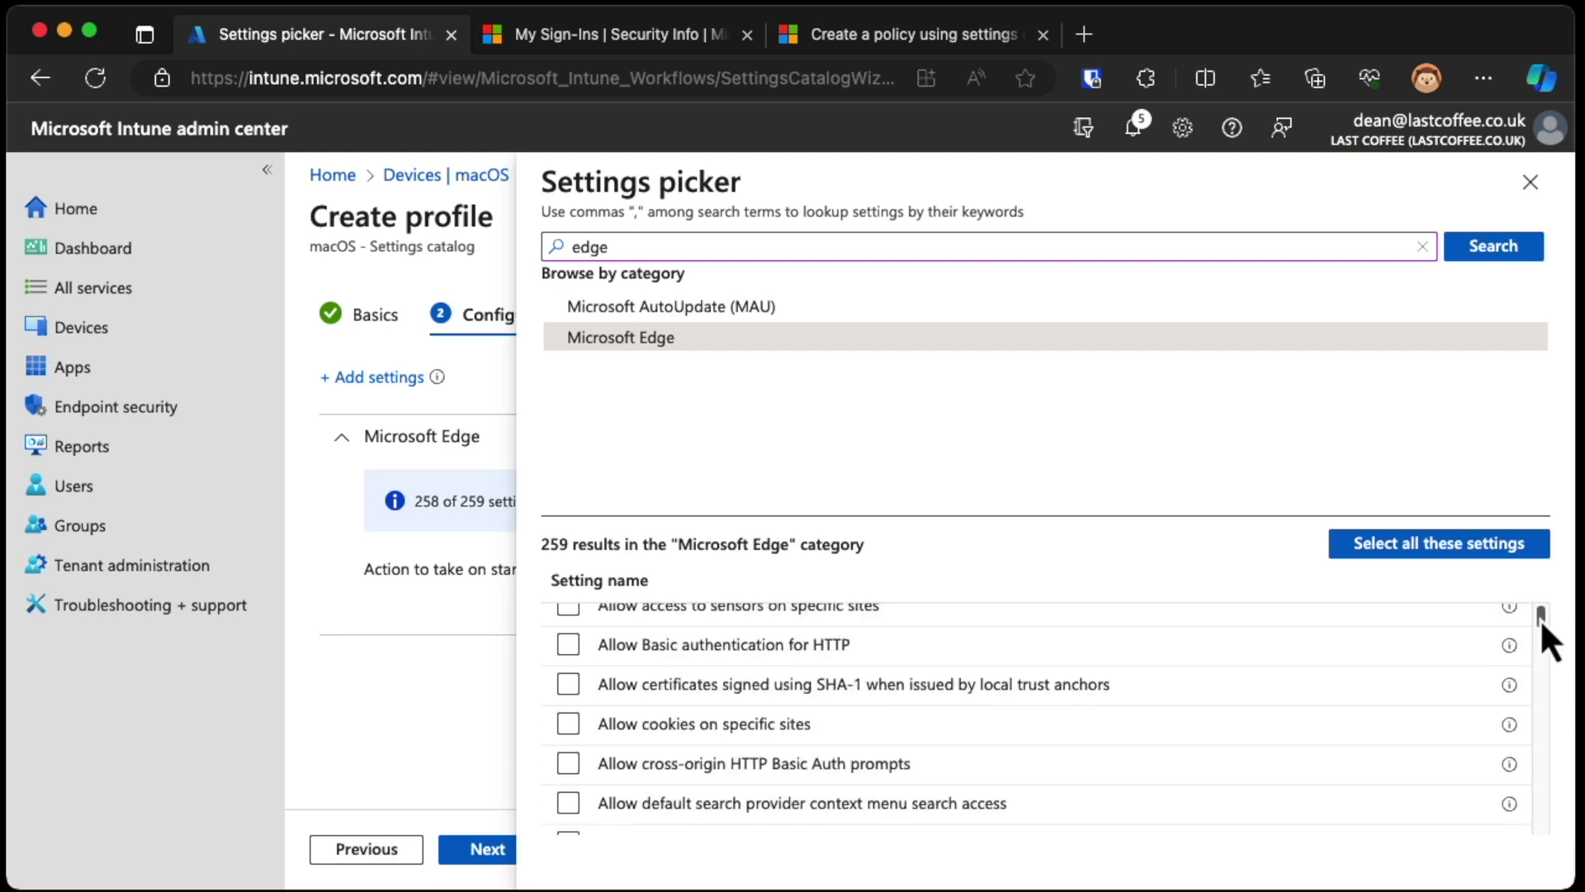
scroll(1528, 611, up, 1)
scroll(1540, 626, down, 3)
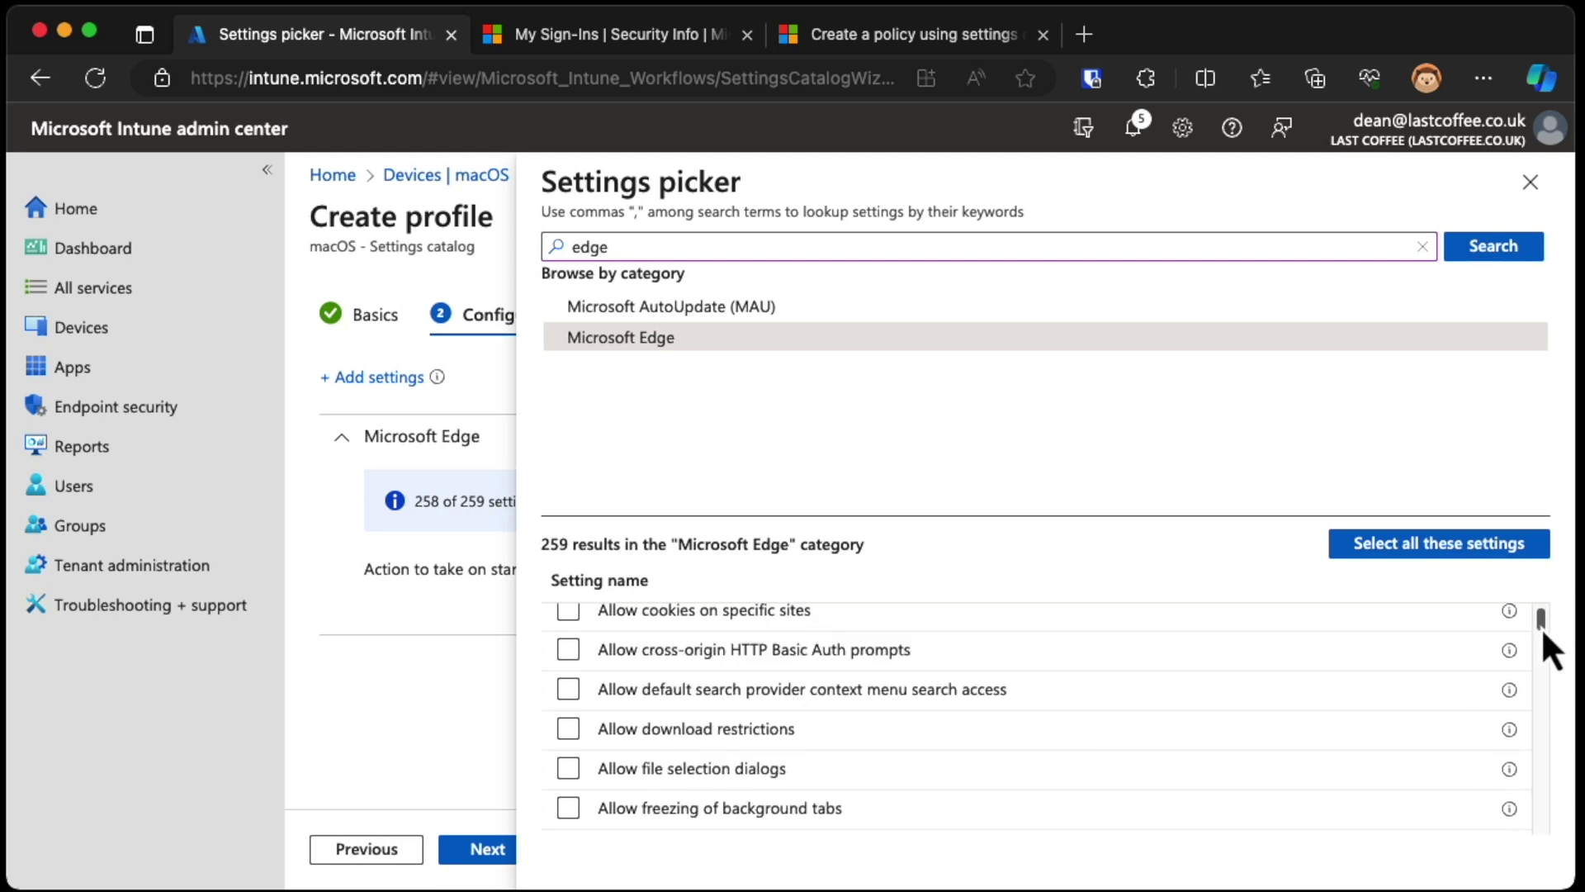
drag(1541, 627, 1542, 656)
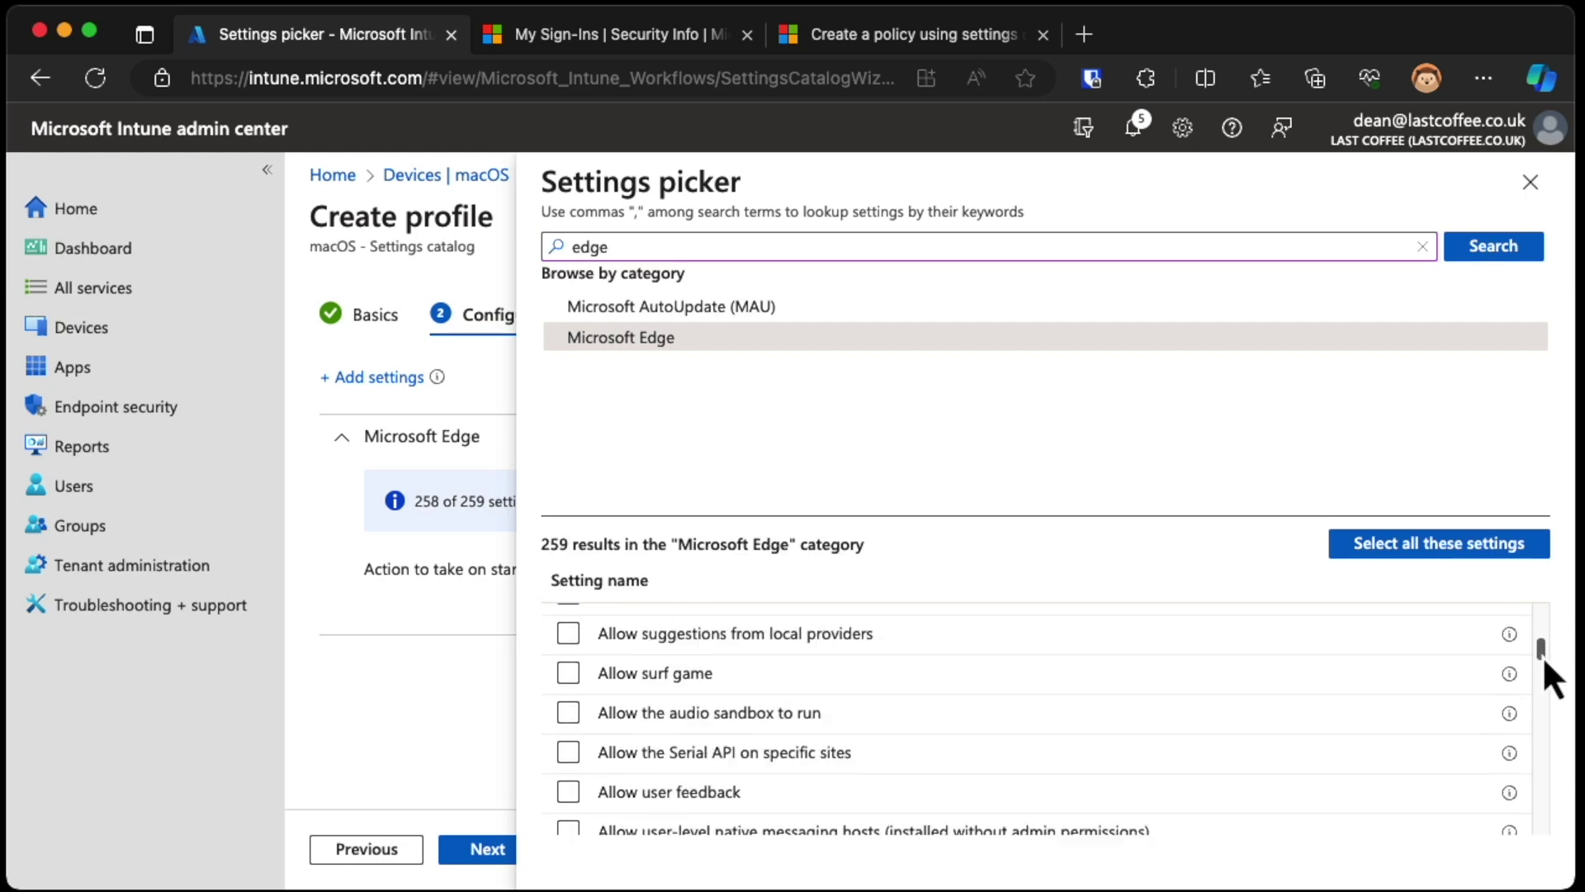
click(568, 673)
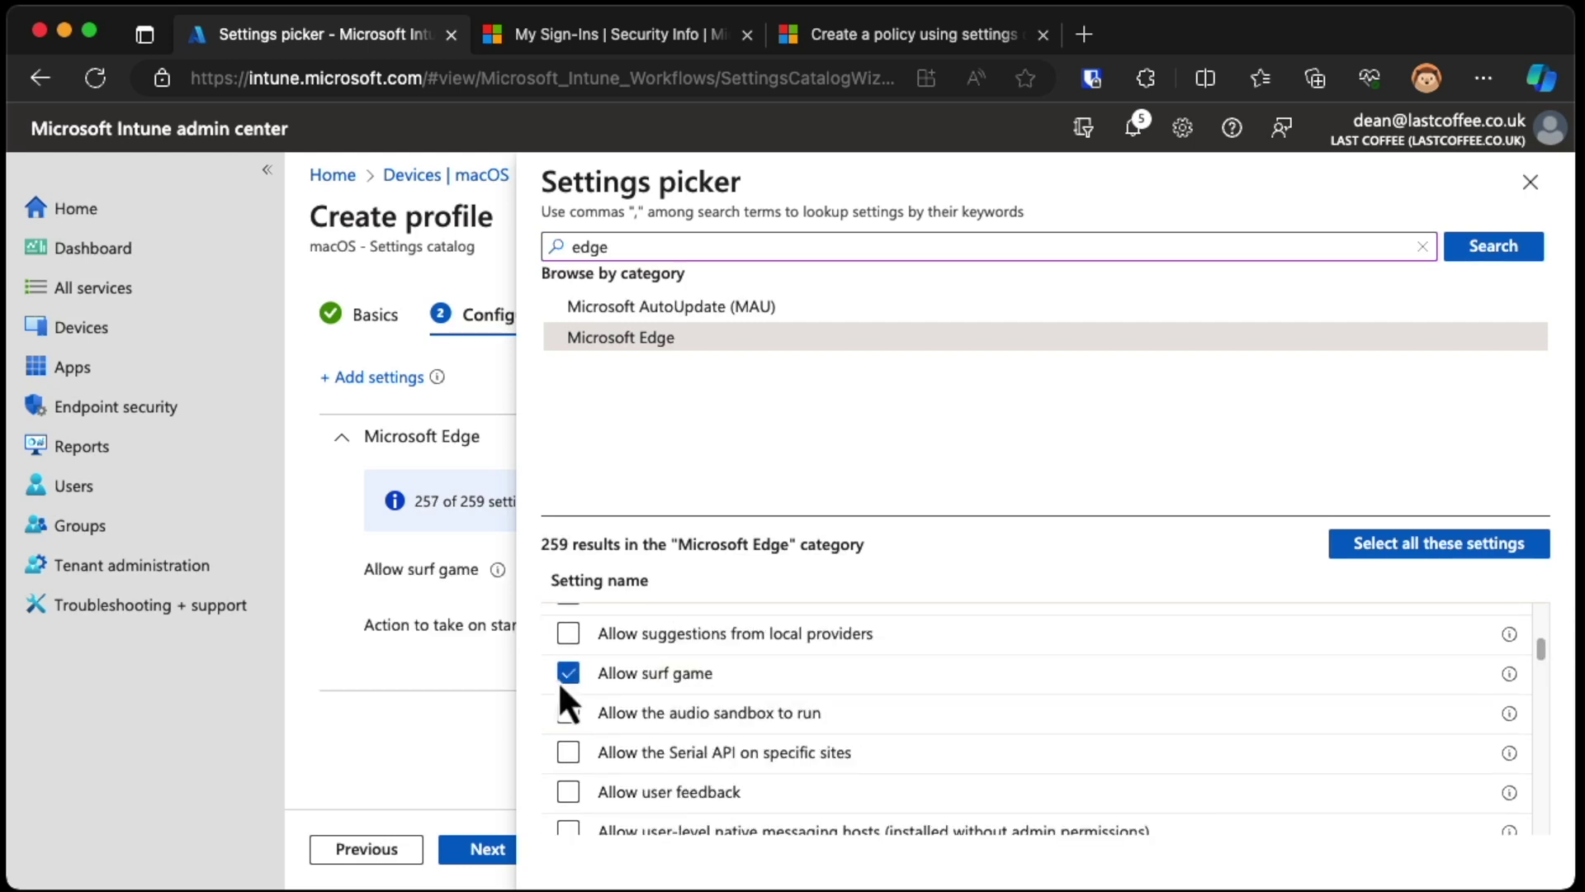
Add the Microsoft Edge setting "Ask where to save downloaded files" to the profile and close the settings picker.
scroll(810, 773, down, 5)
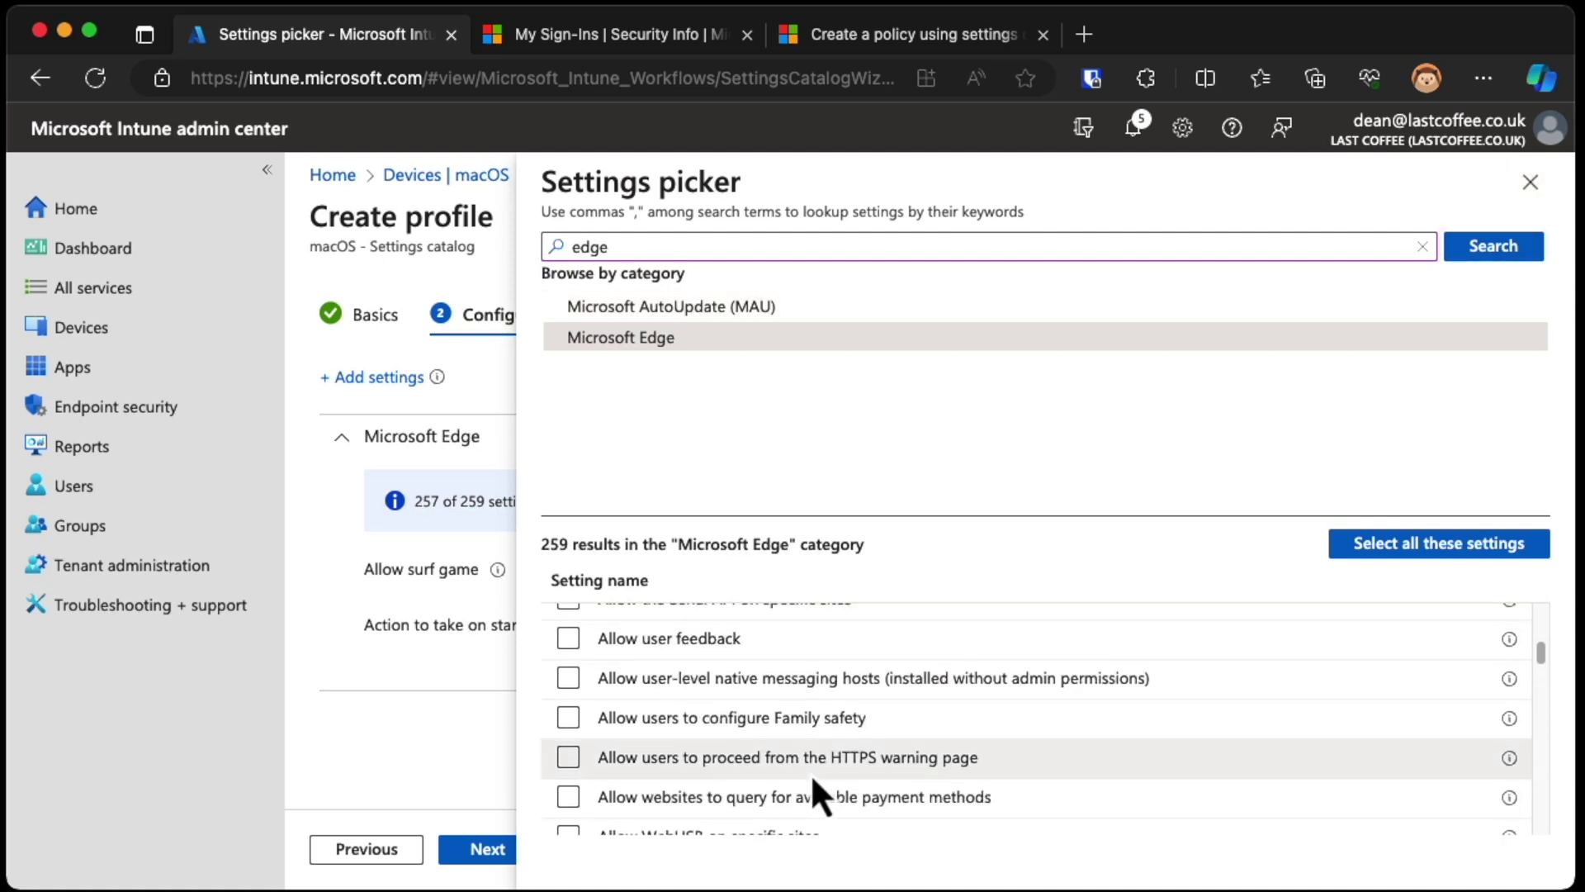
scroll(717, 776, down, 5)
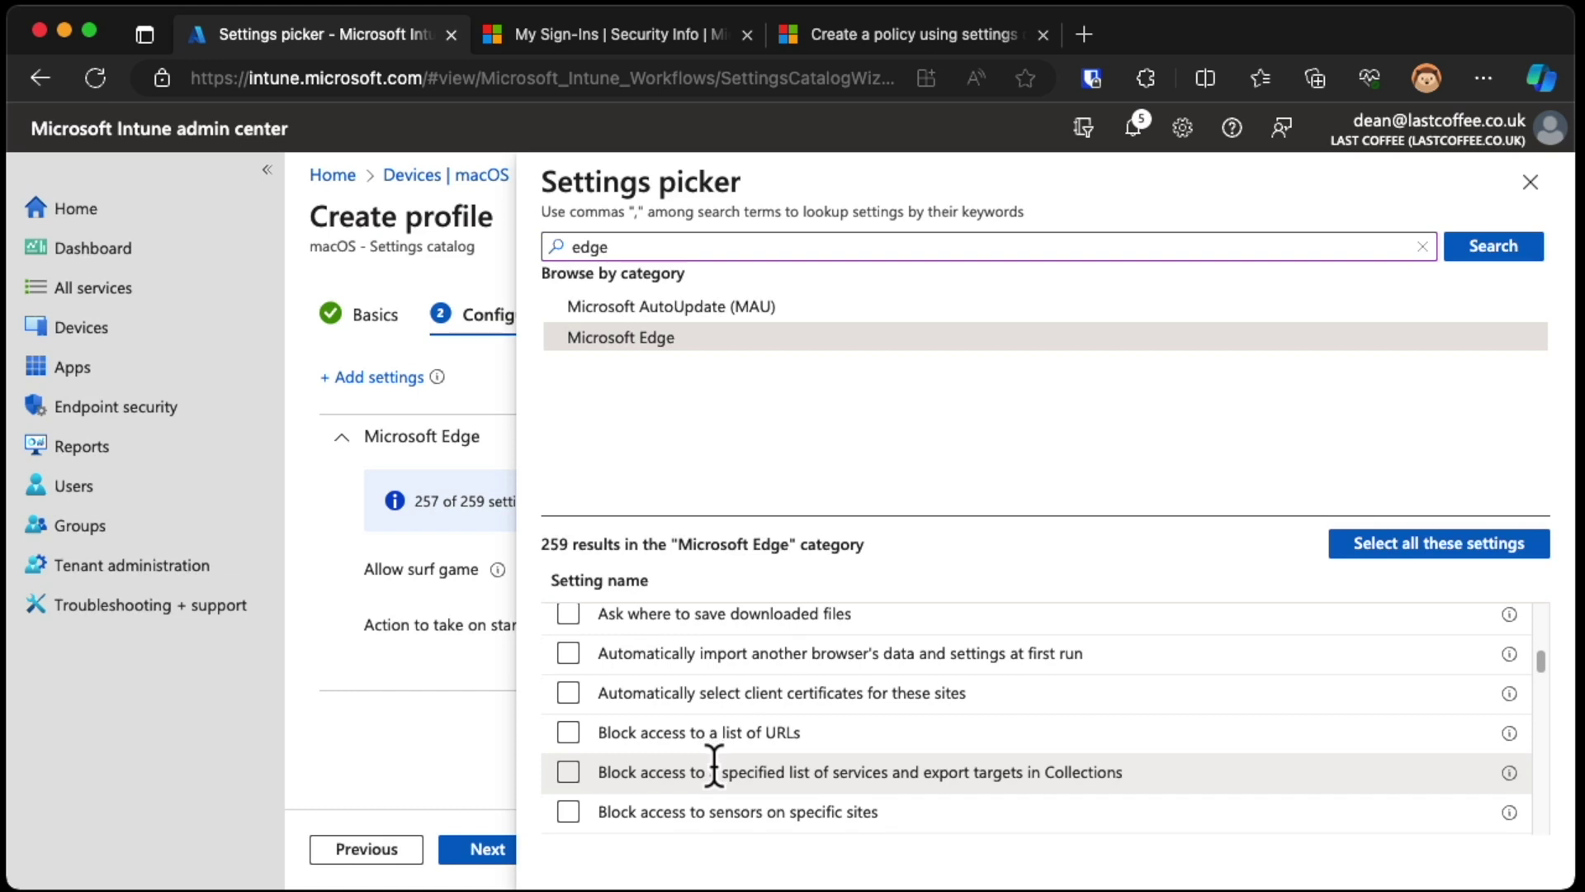
click(567, 629)
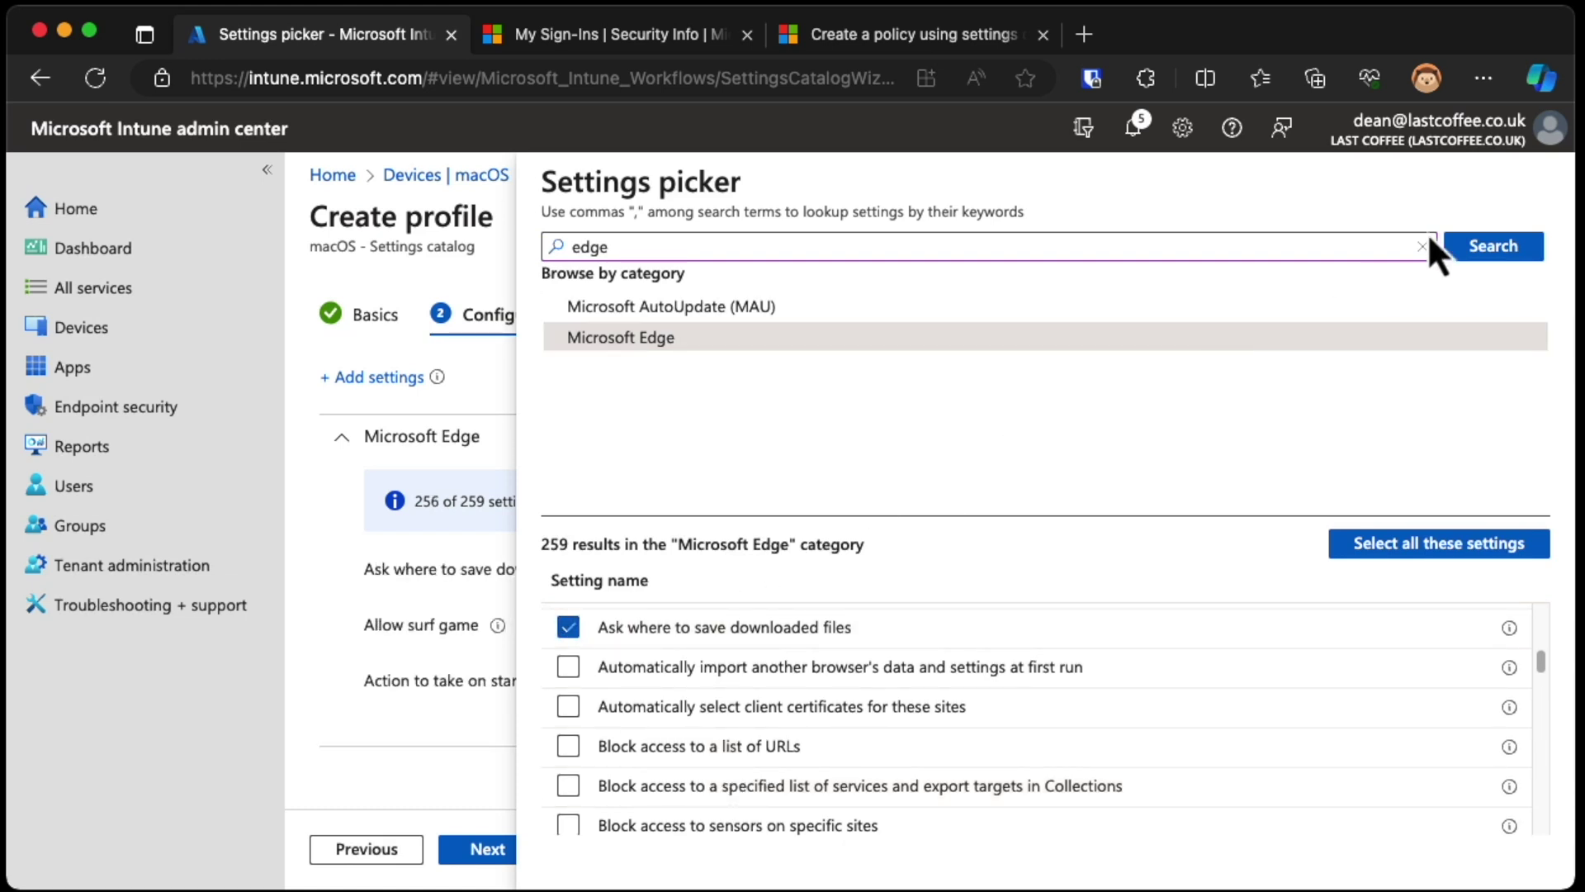
click(1535, 182)
click(1028, 225)
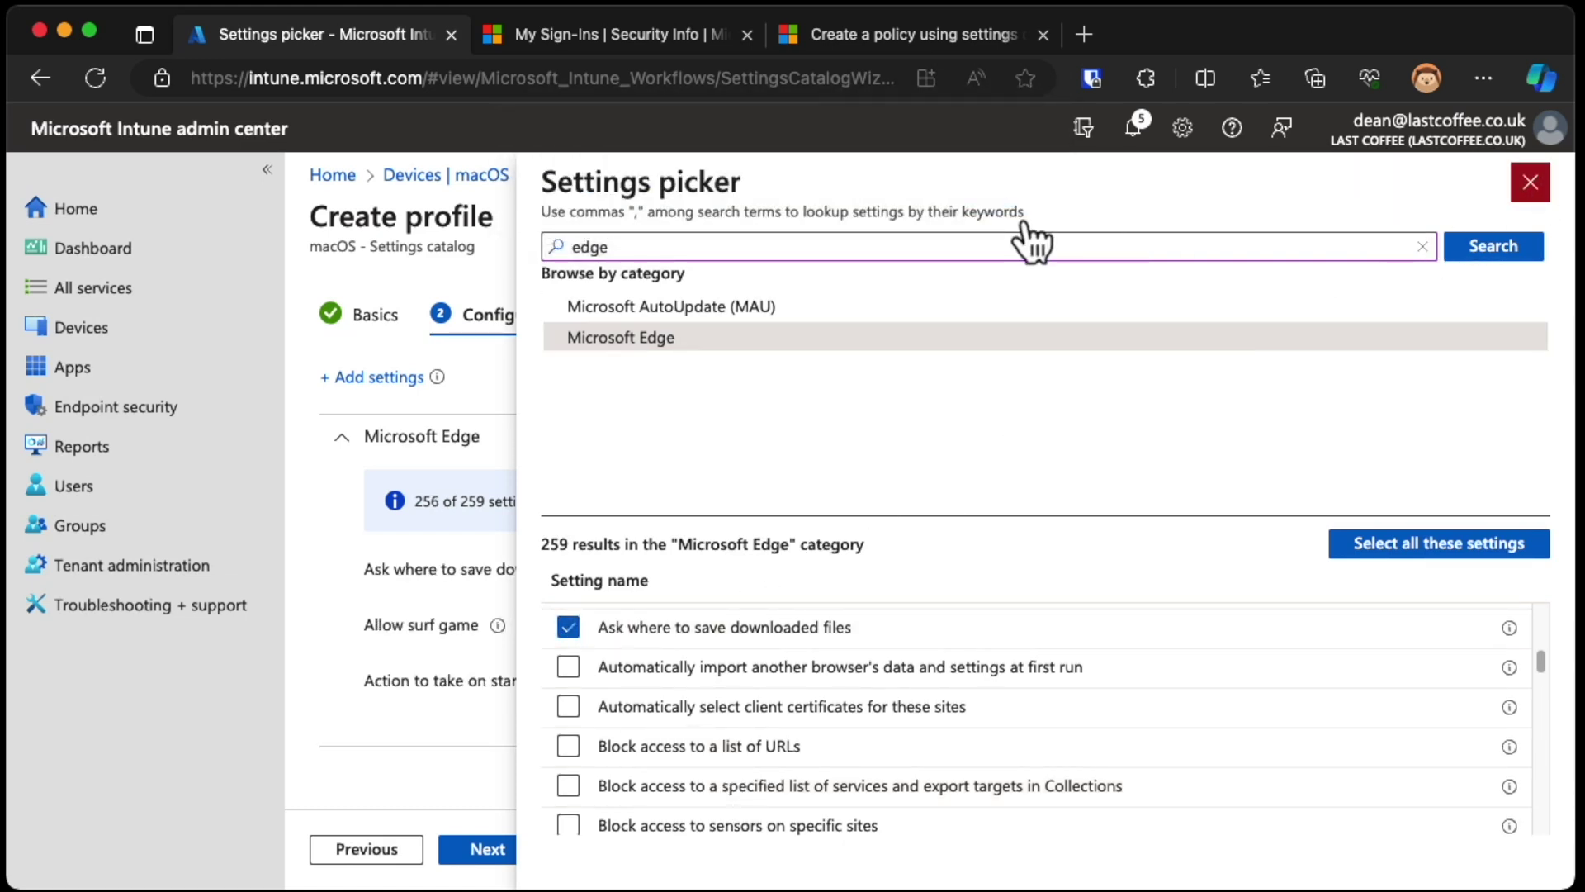
Set "Allow surf game" to Allowed, and switch "Ask where to save downloaded files" to Enabled and back to Disabled.
click(715, 632)
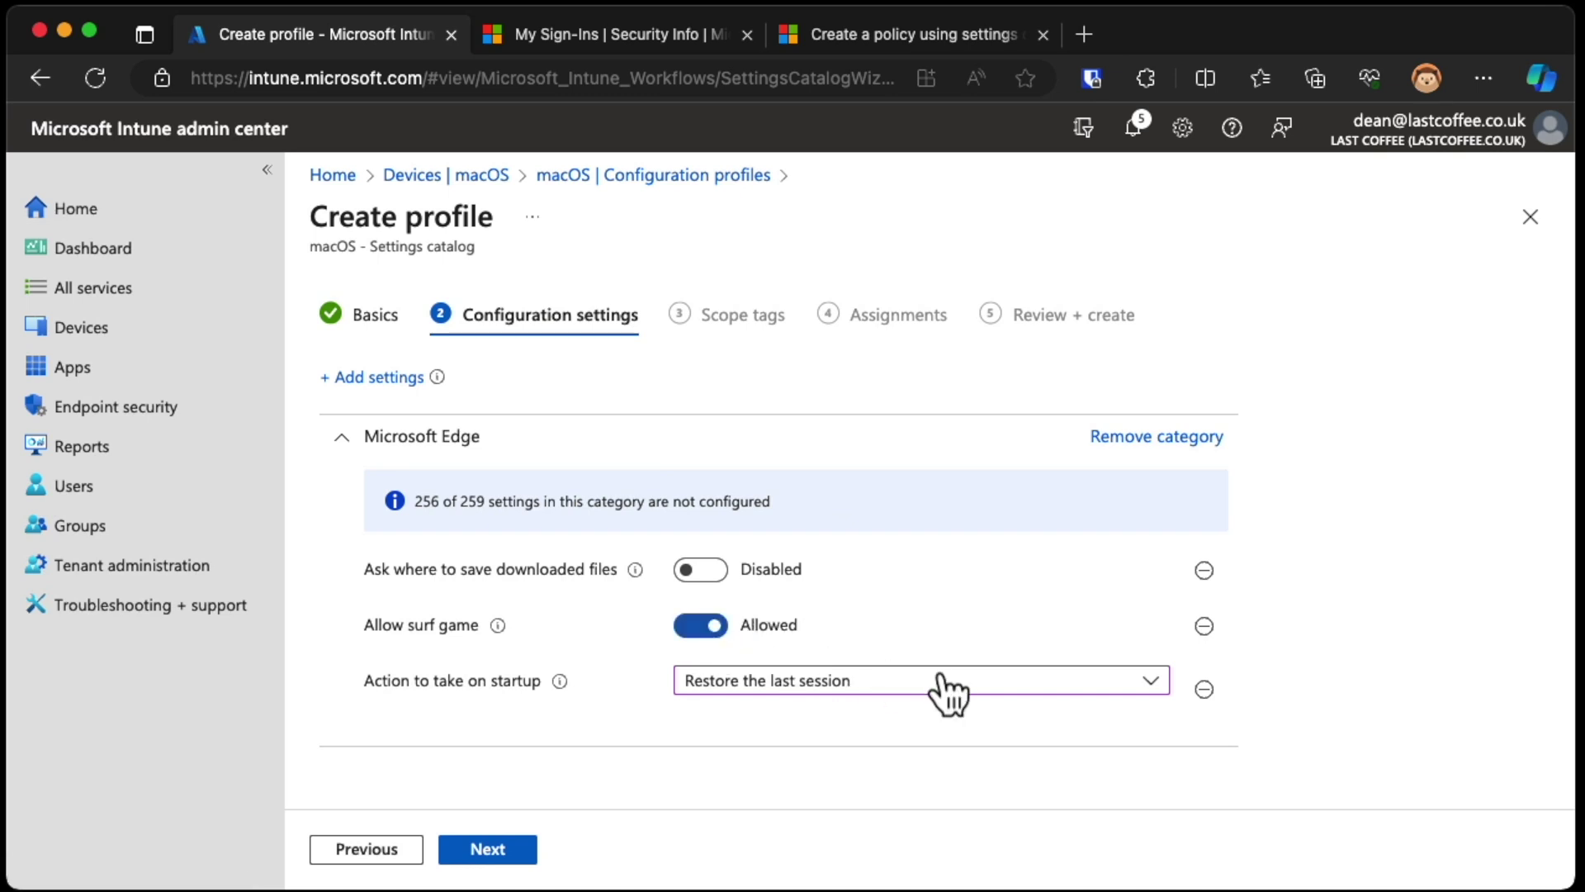
click(714, 572)
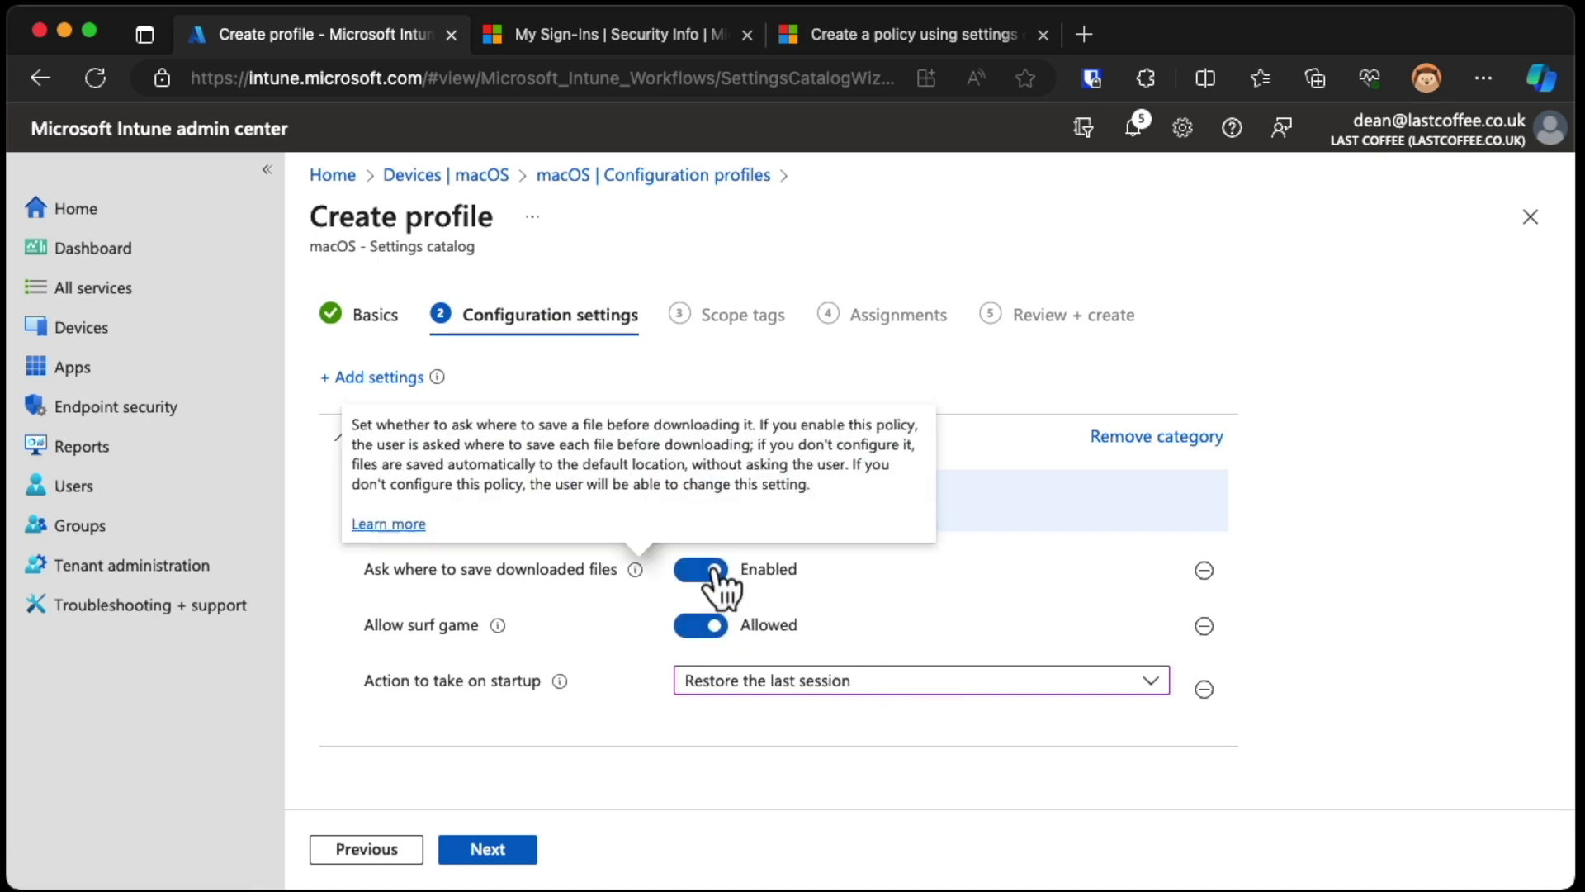
mouse_move(630, 570)
click(694, 574)
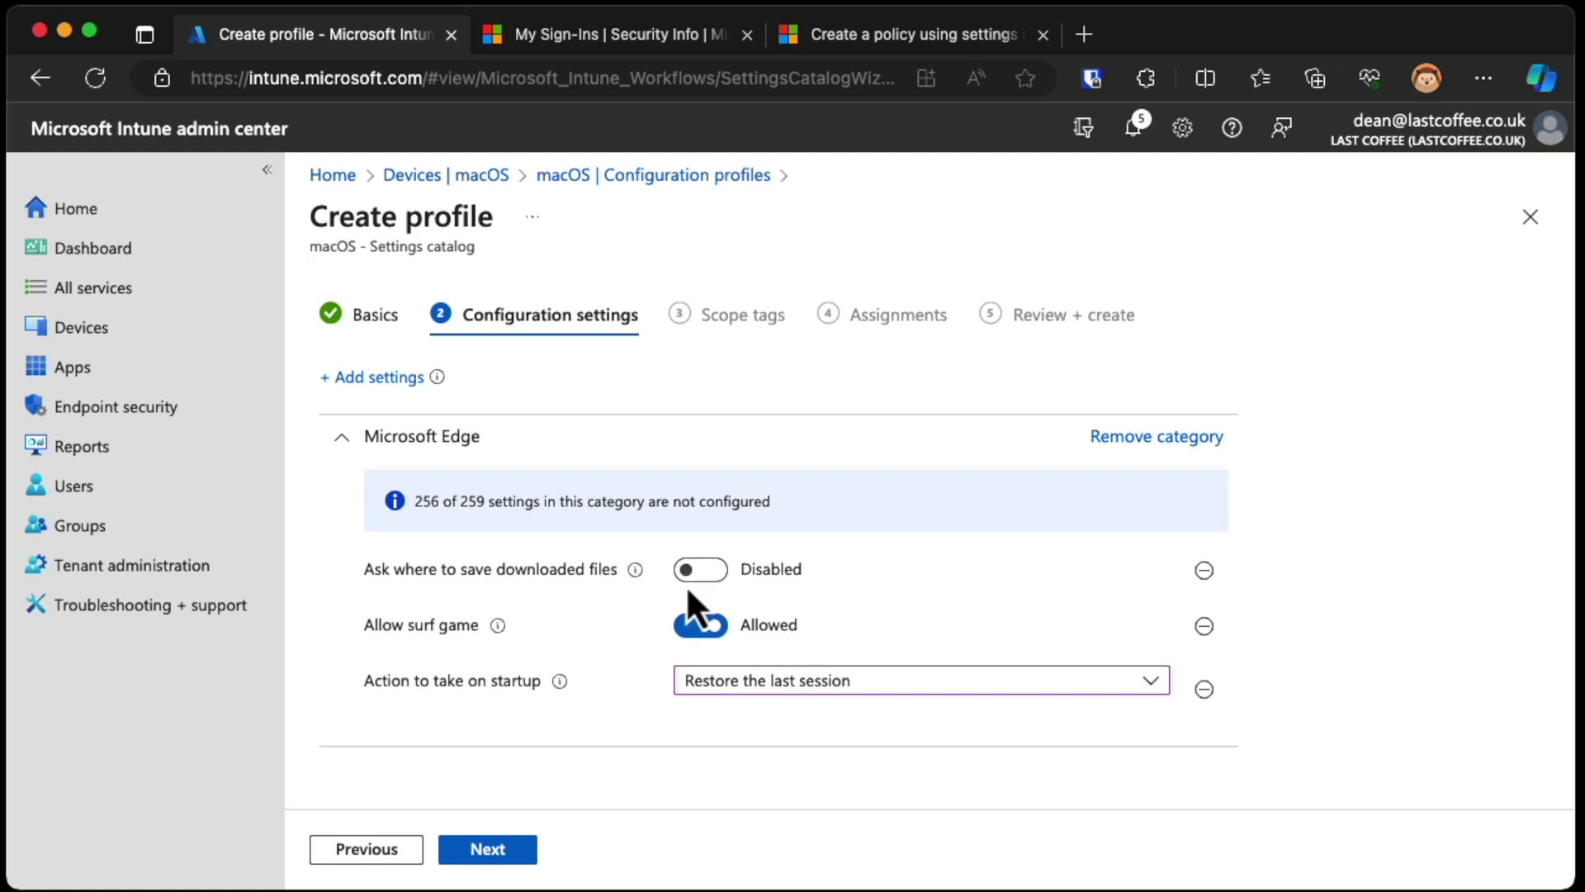
Keep the Default scope tag, assign the profile to all devices and create it.
click(476, 856)
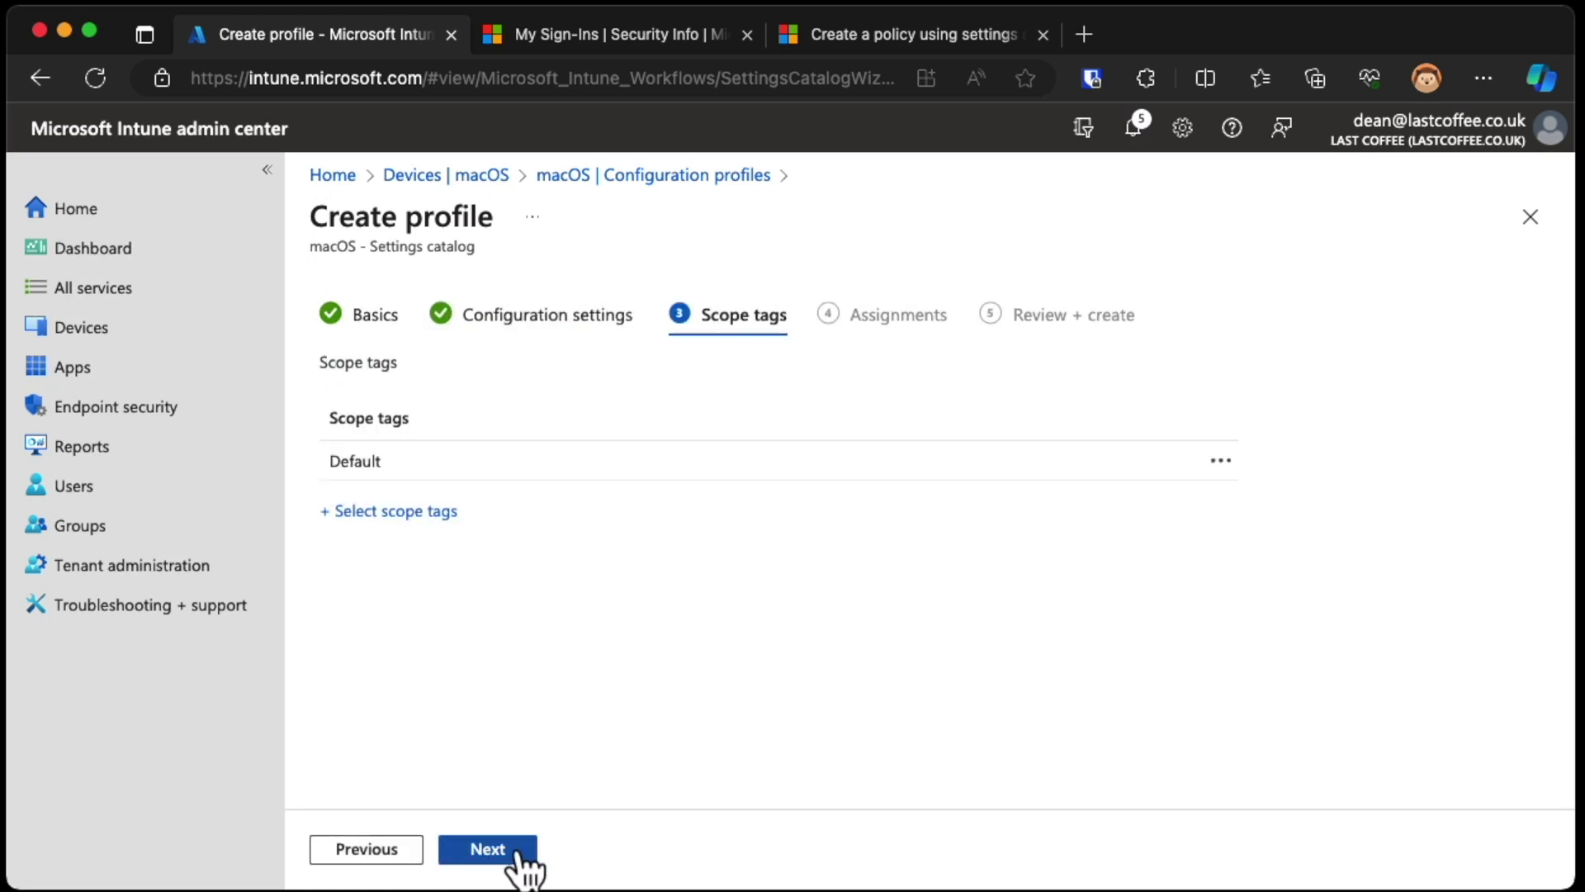
click(519, 855)
click(519, 852)
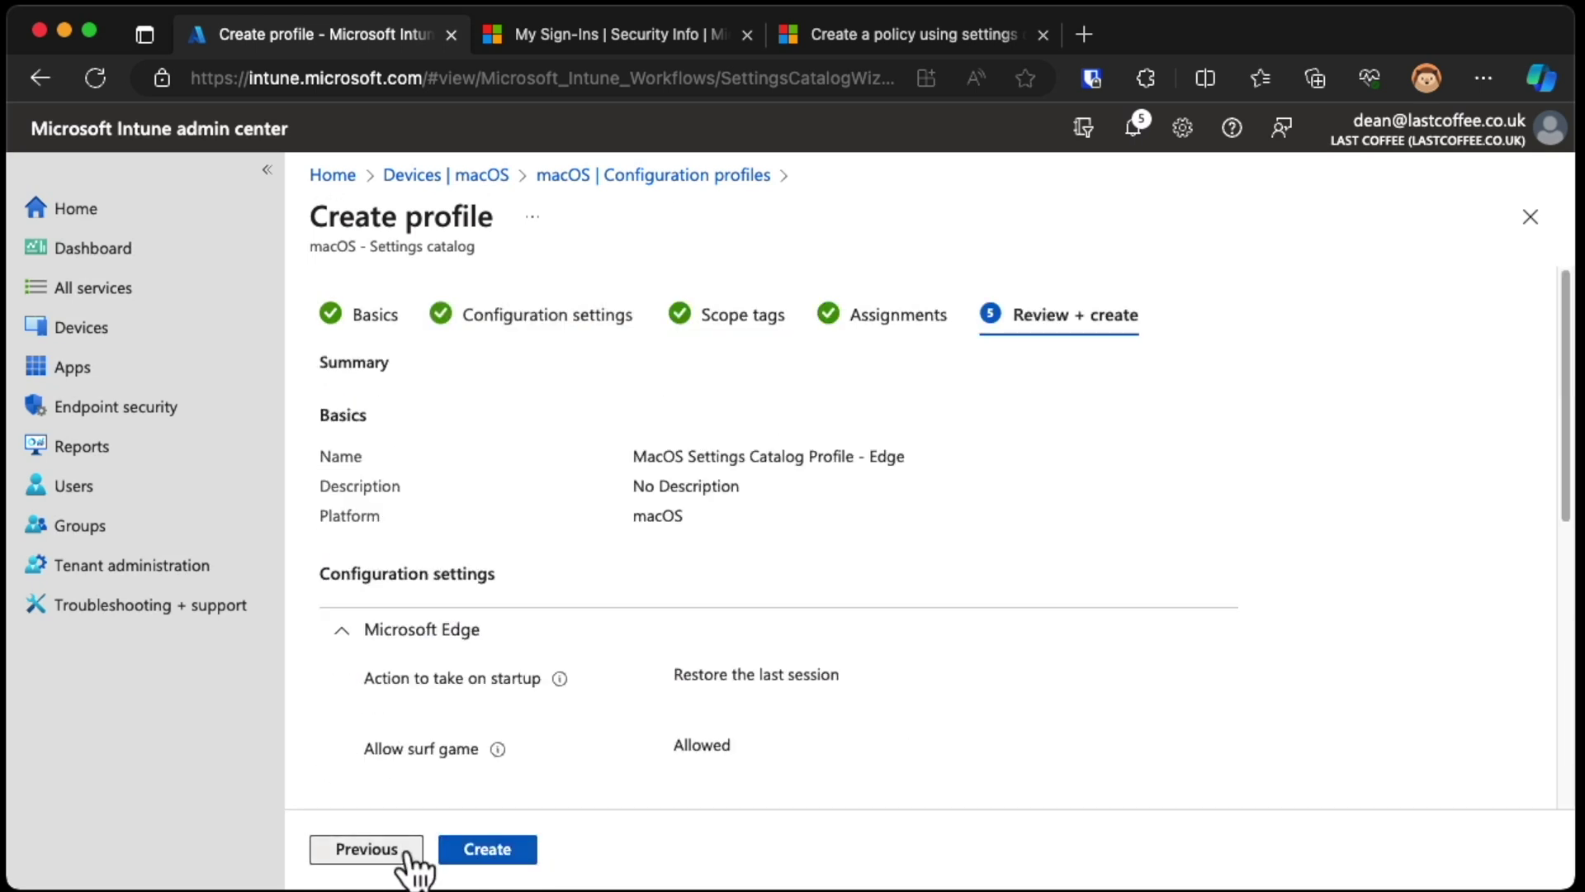
click(366, 850)
click(702, 395)
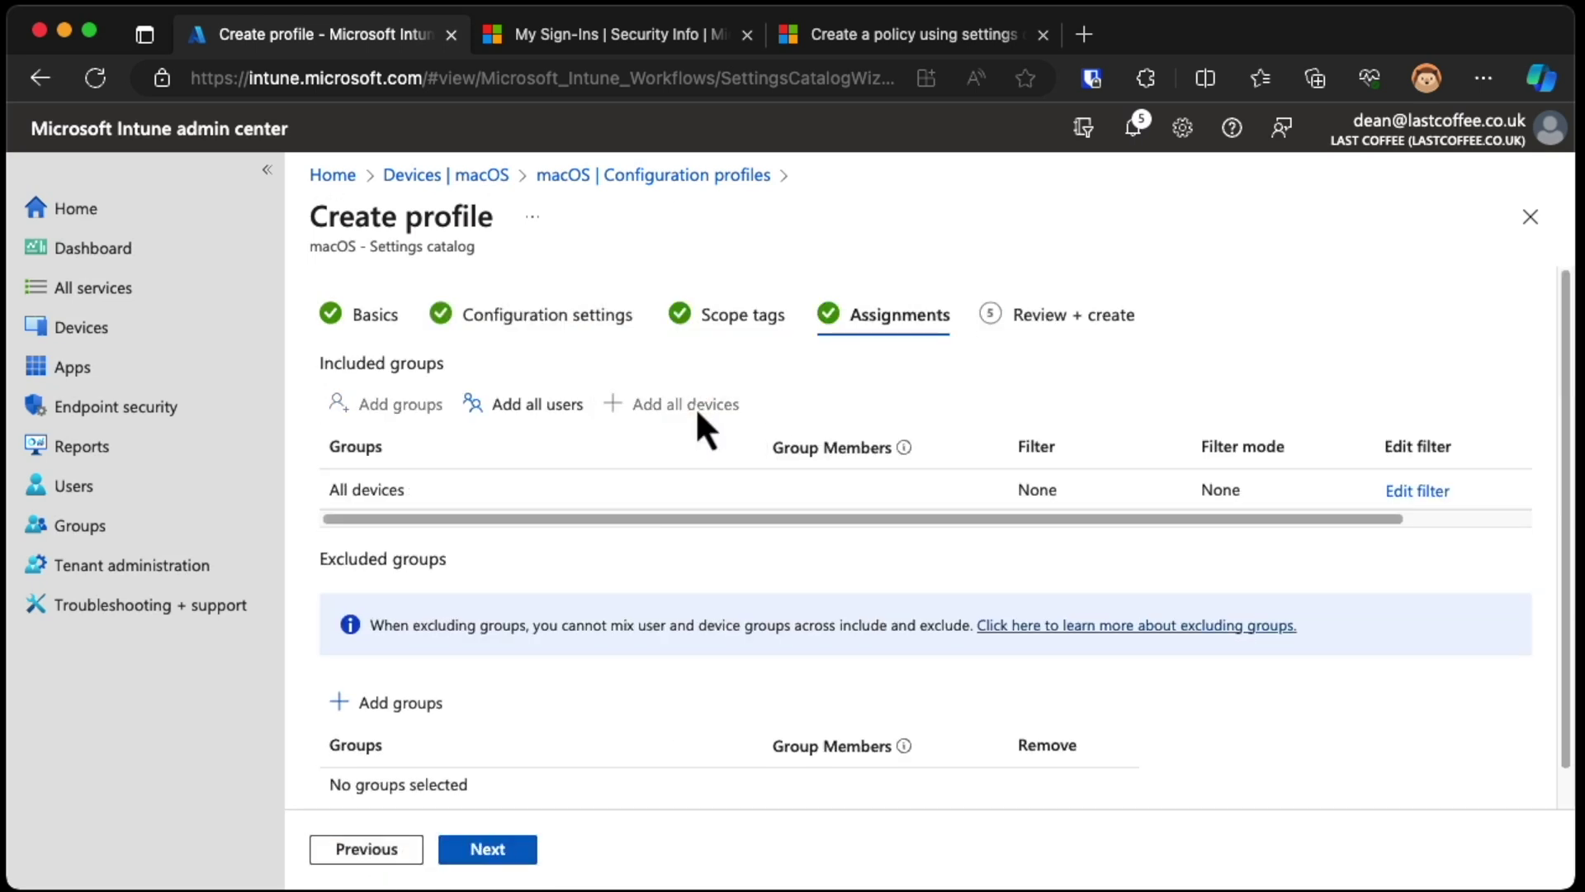
click(510, 851)
click(507, 850)
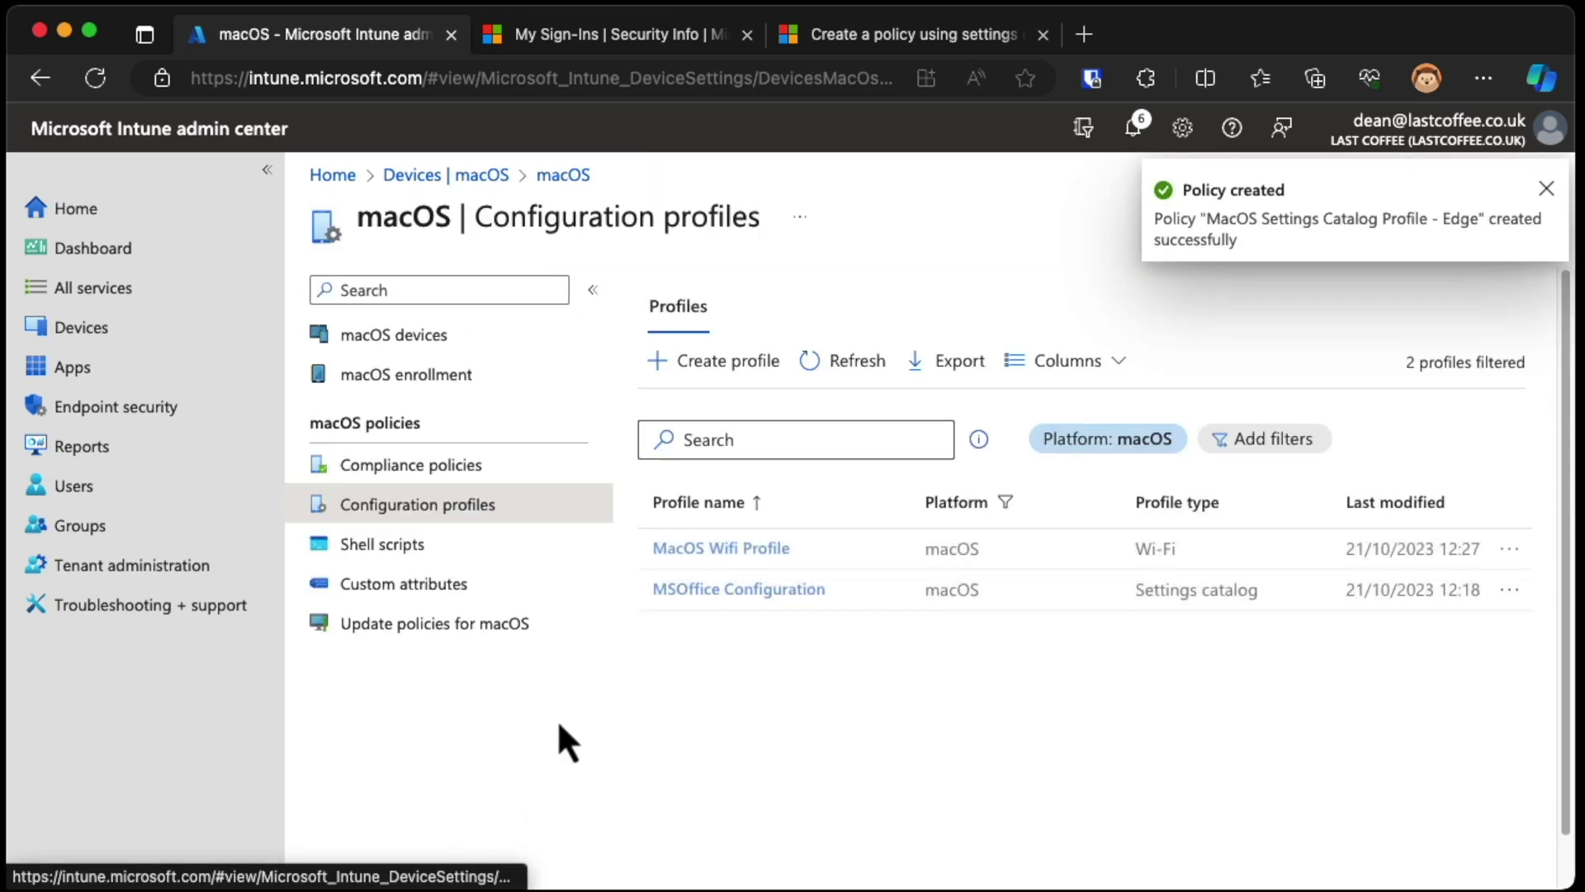
Start creating a new macOS configuration profile of the Settings catalog type.
click(715, 362)
click(937, 373)
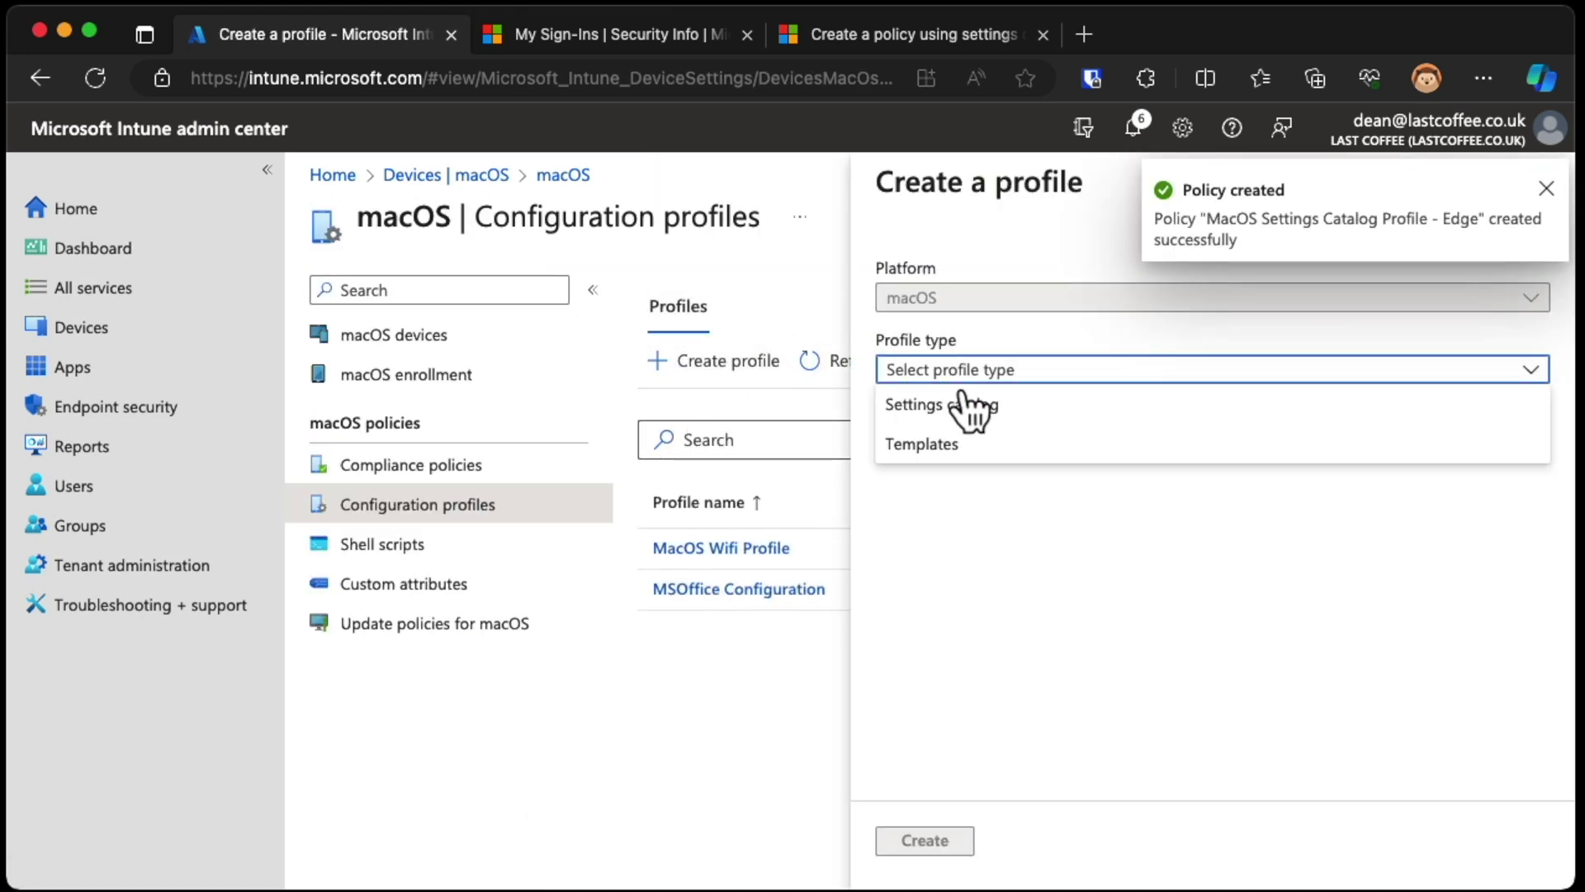
click(1003, 412)
click(946, 842)
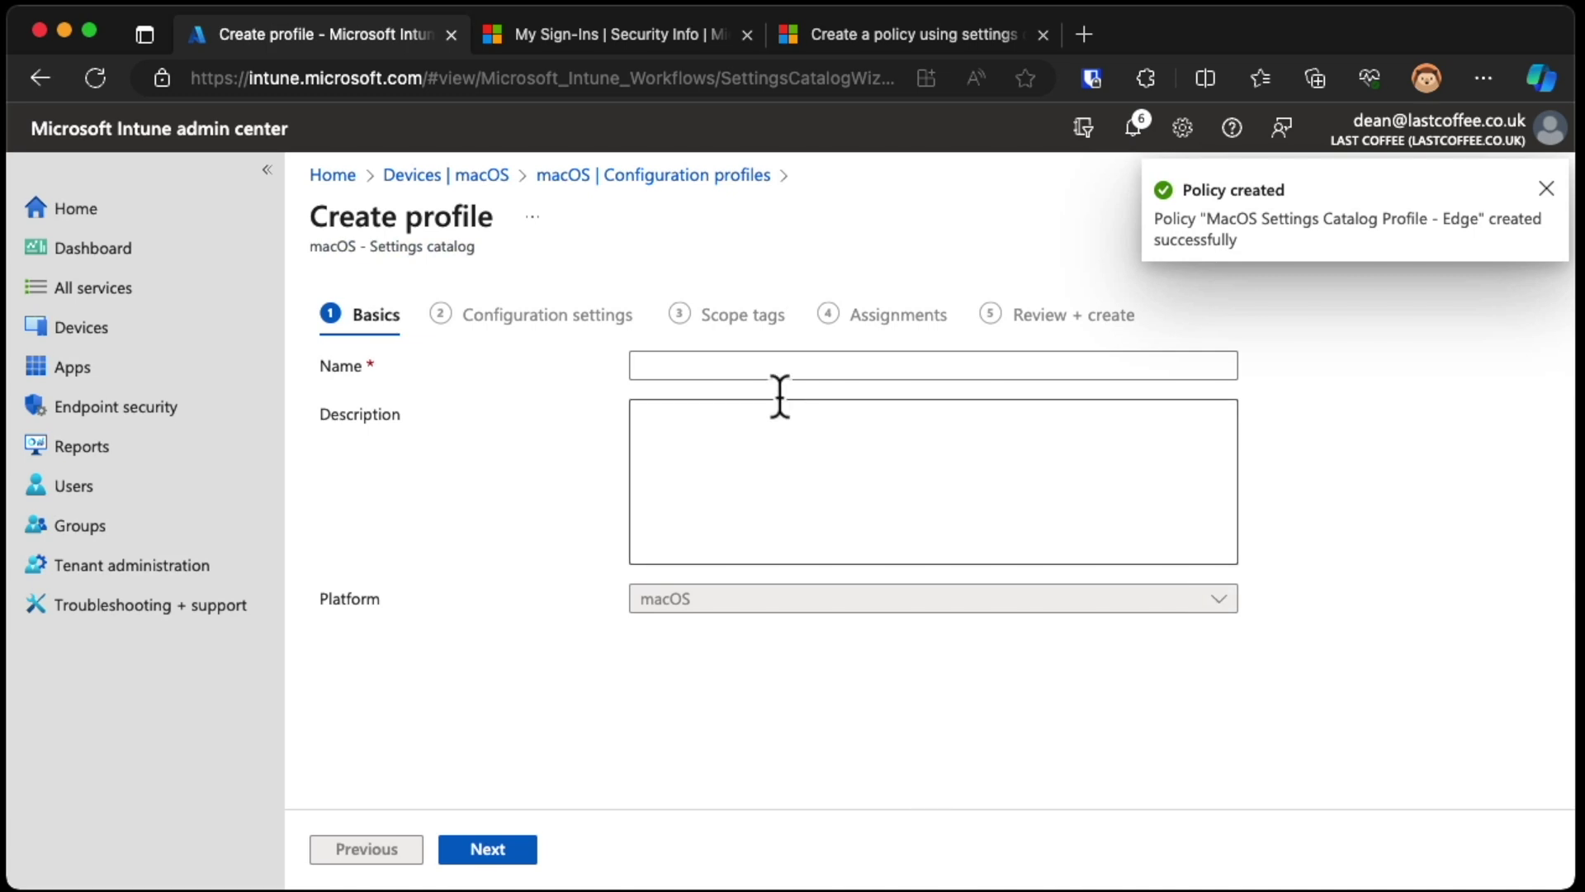
Name the profile "MacOS Software Update Profile via Catalog" and continue to the configuration settings.
click(874, 363)
text(MacOS Softwar)
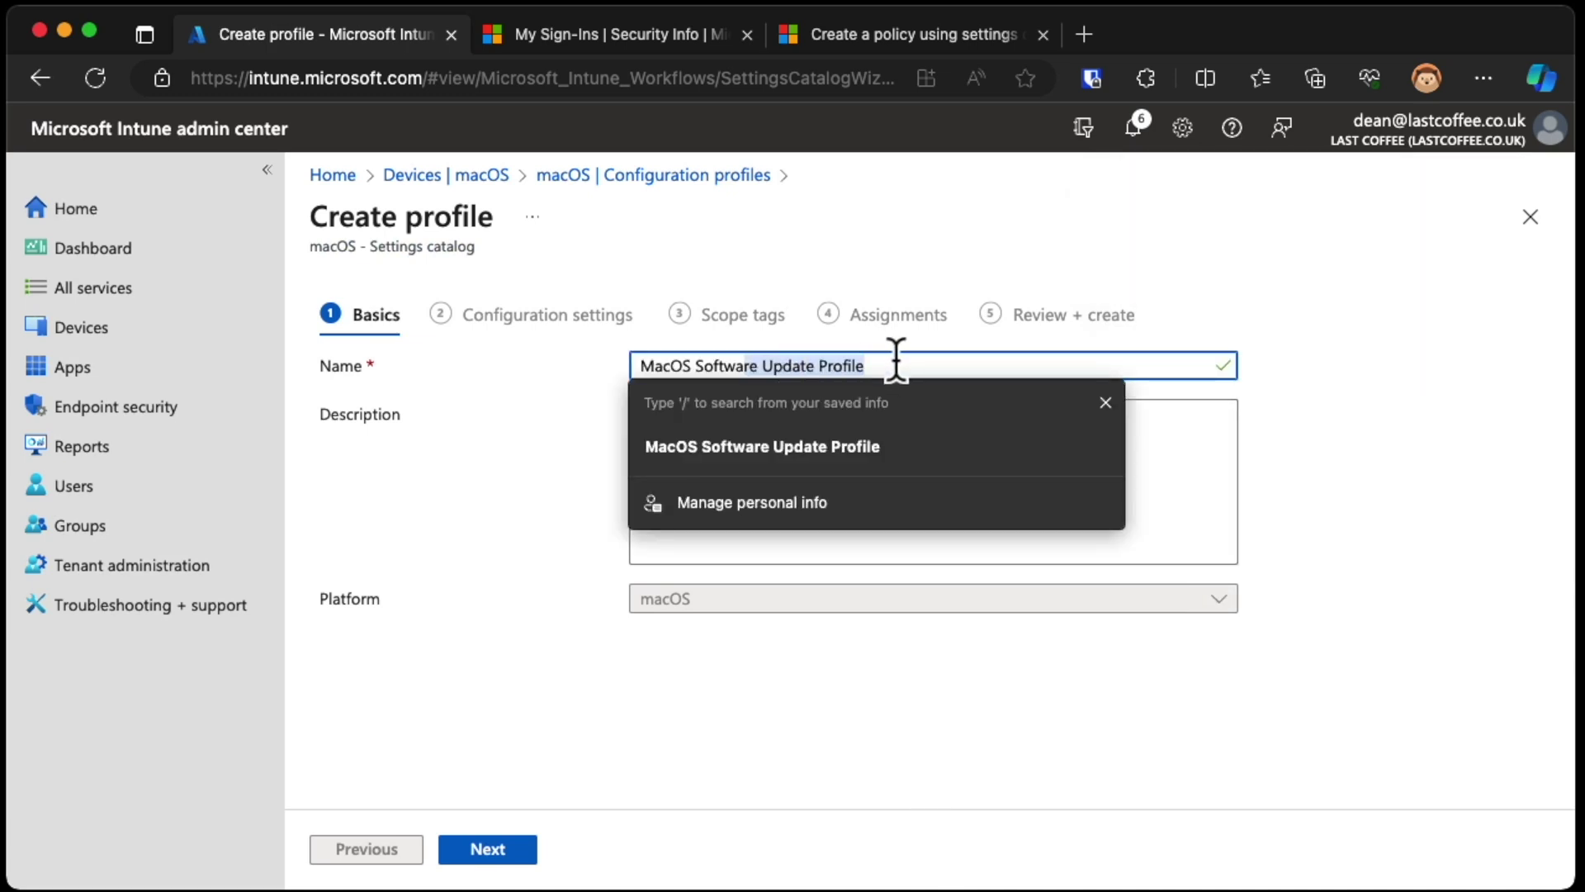
key(BackSpace)
key(BackSpace)
key(Down)
key(Tab)
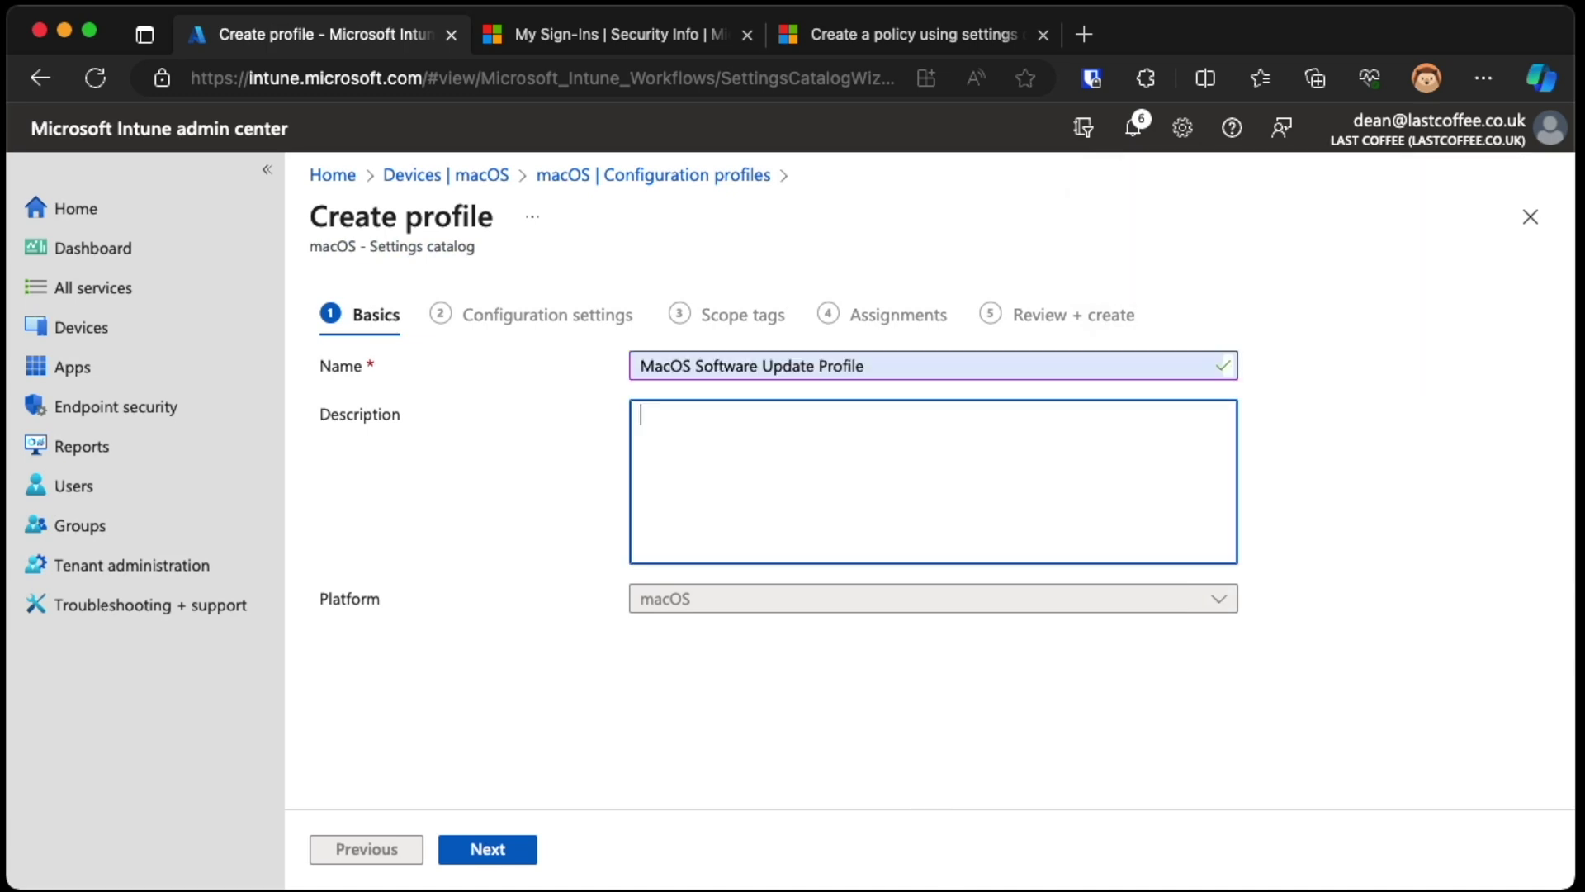
click(909, 366)
text(visa)
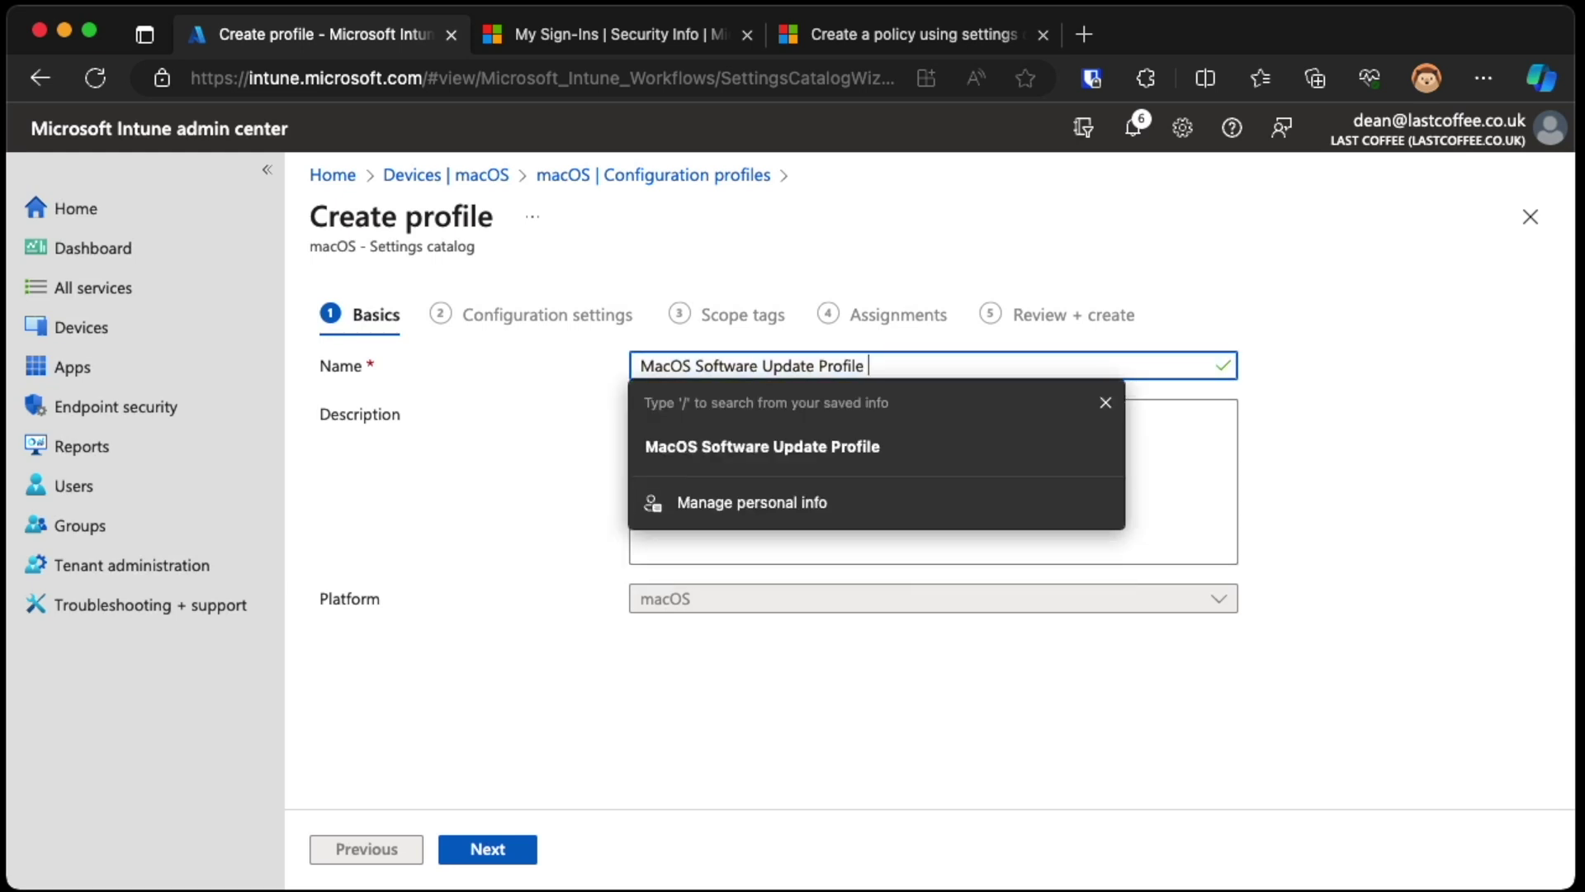
key(BackSpace)
key(BackSpace)
key(BackSpace)
text(a Catalog)
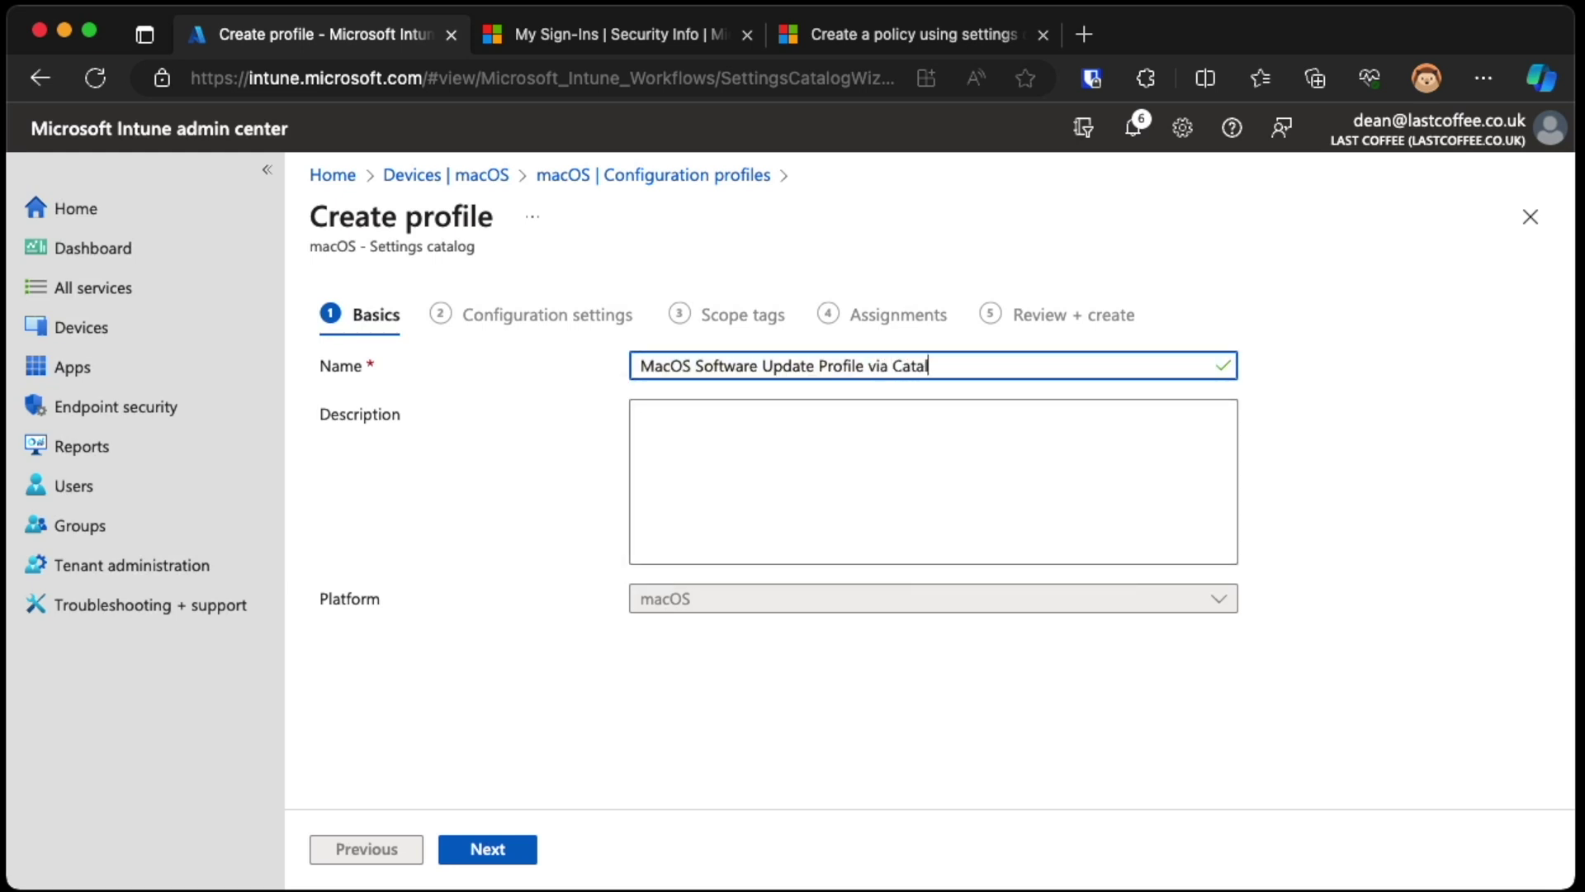
click(516, 848)
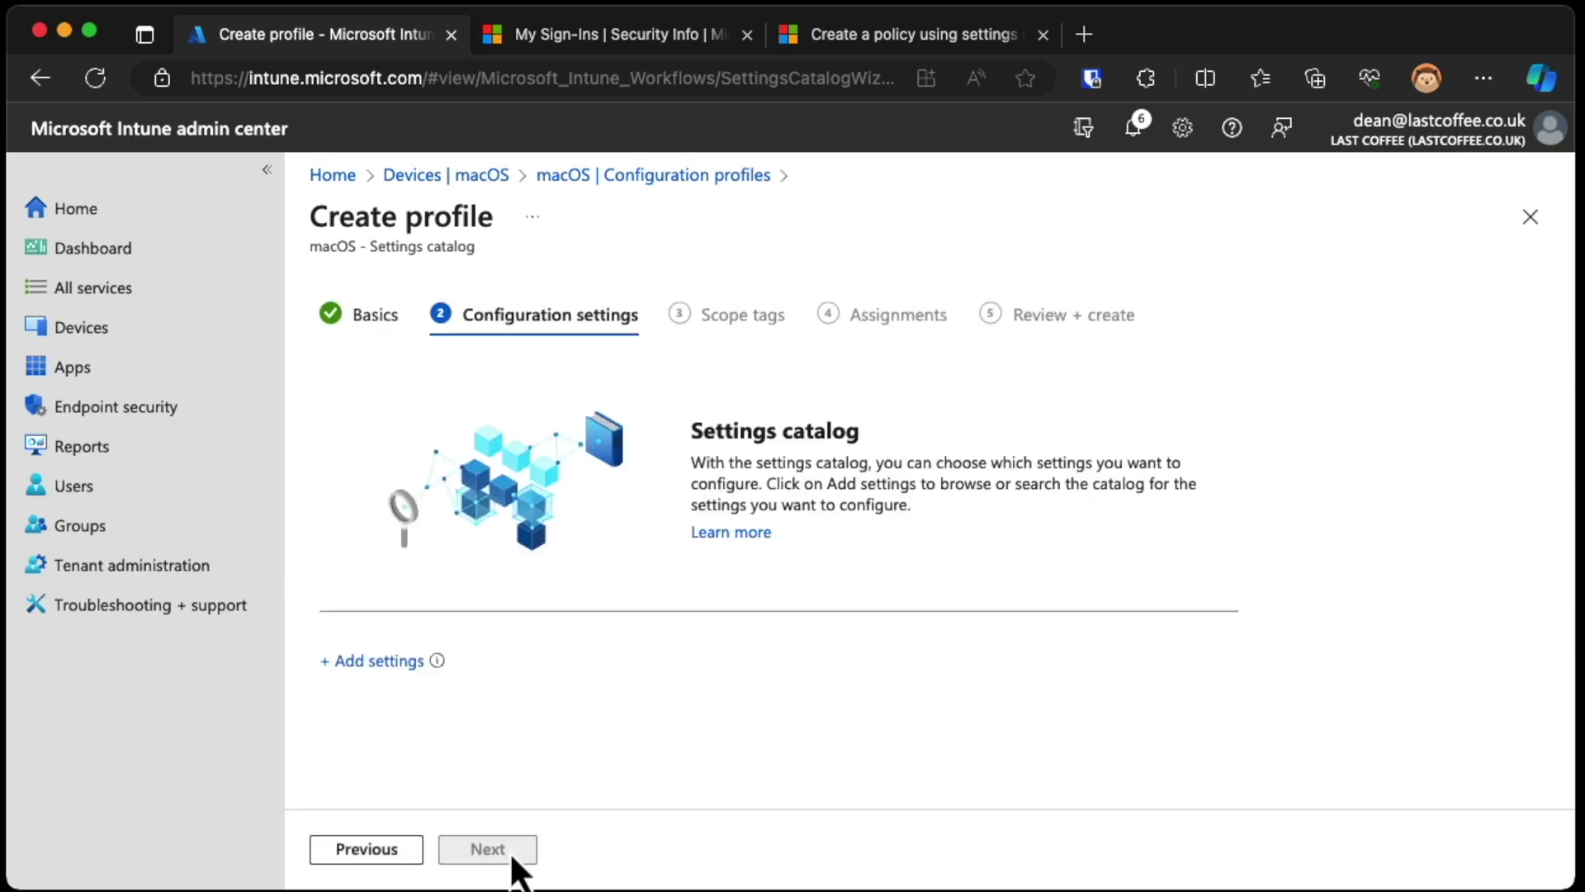
Search the settings picker for "software" and show the settings in the Declarative Device Management preview Software Update category.
click(380, 661)
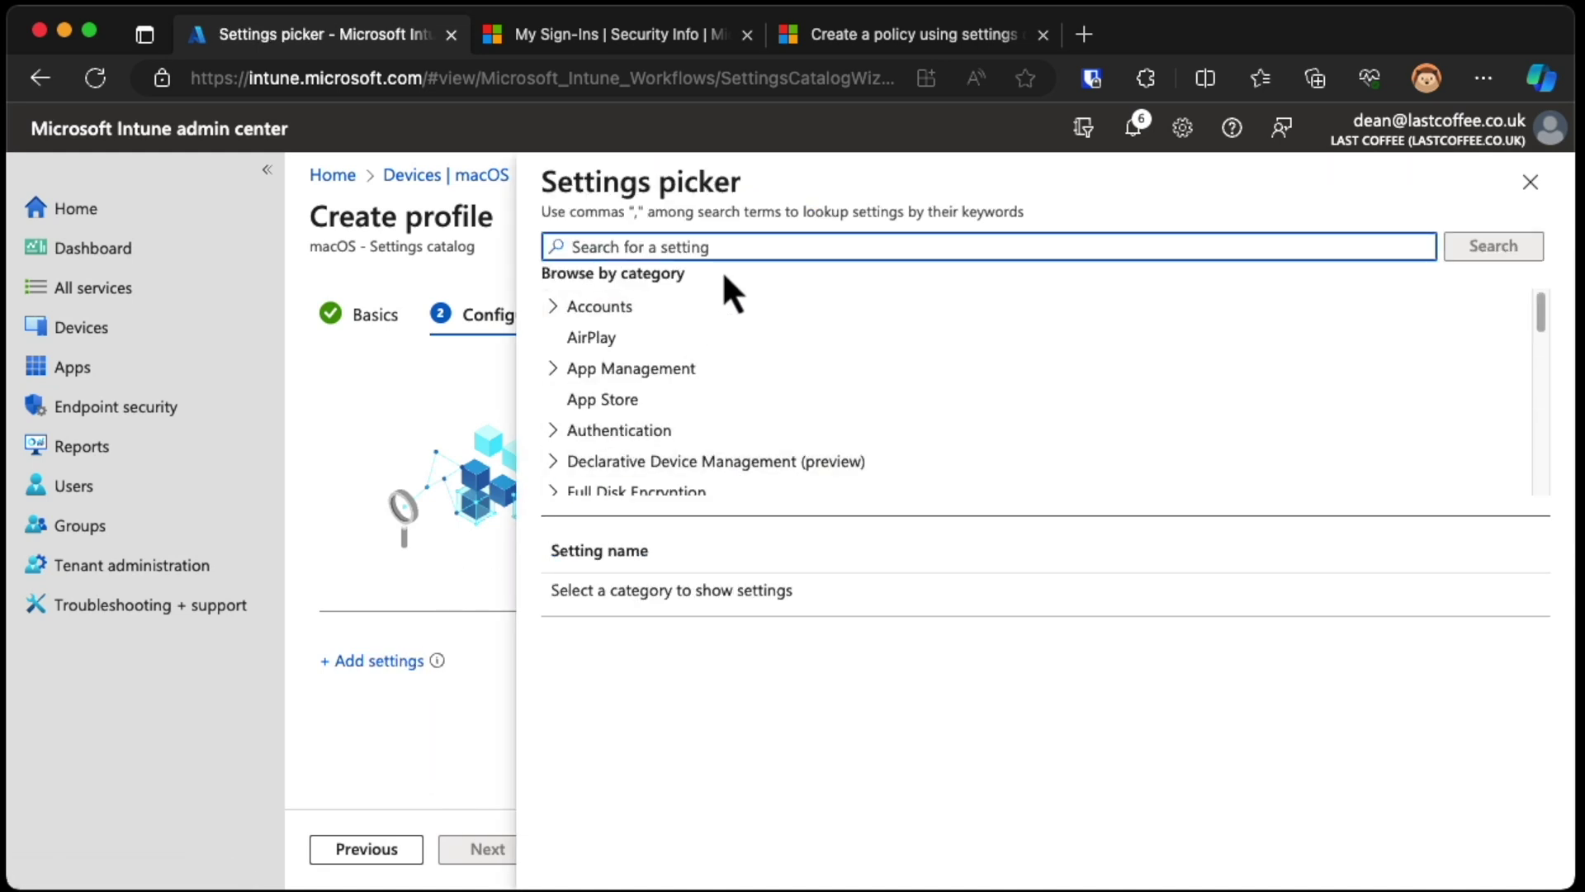
text(software)
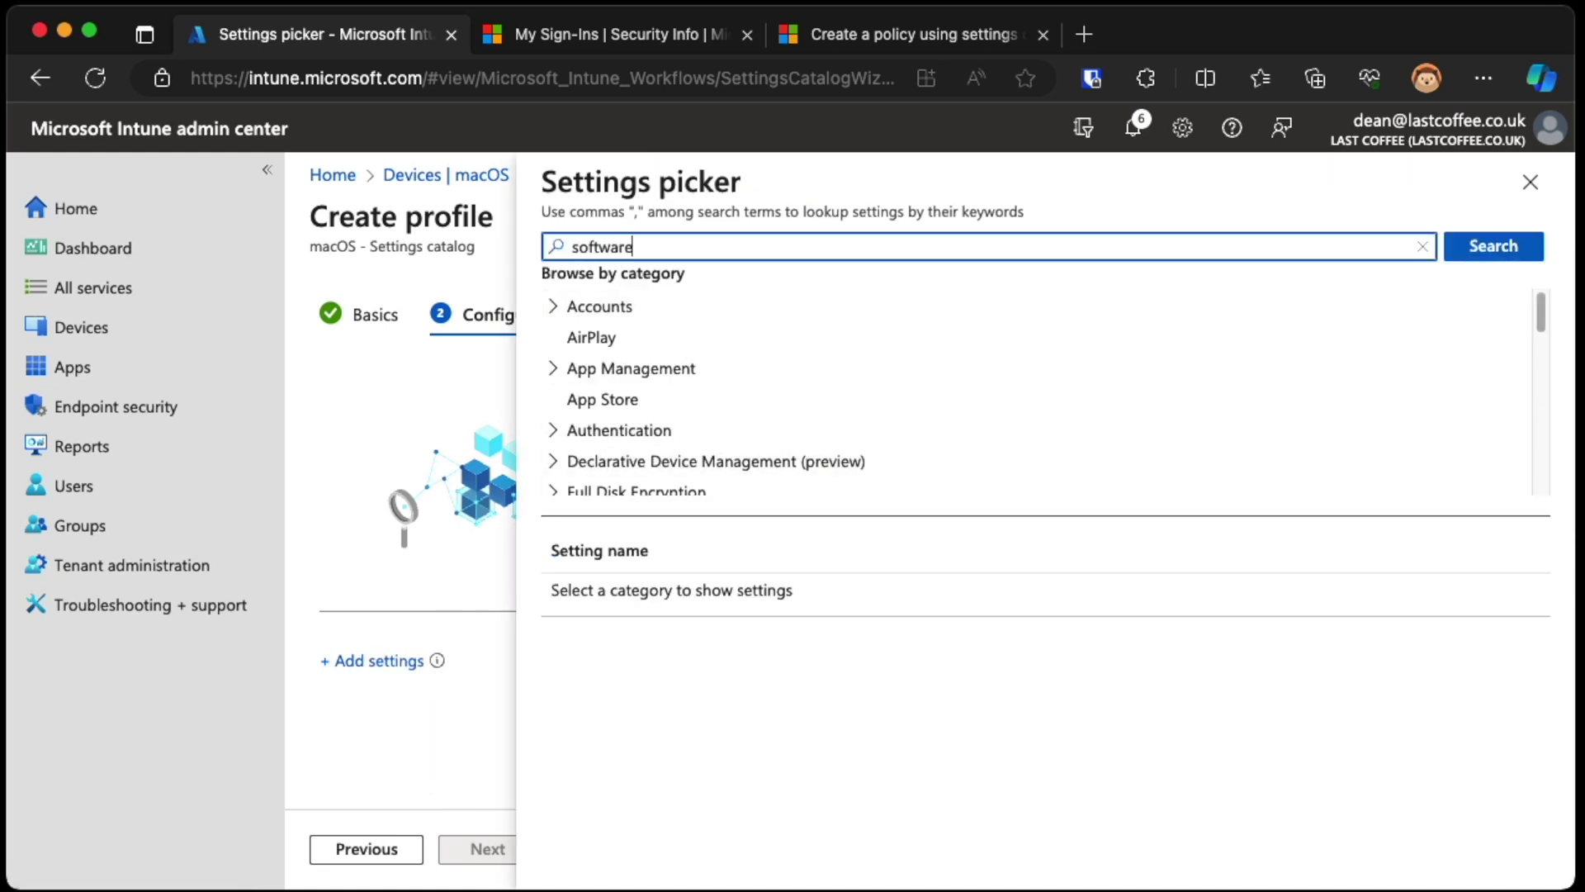
key(Return)
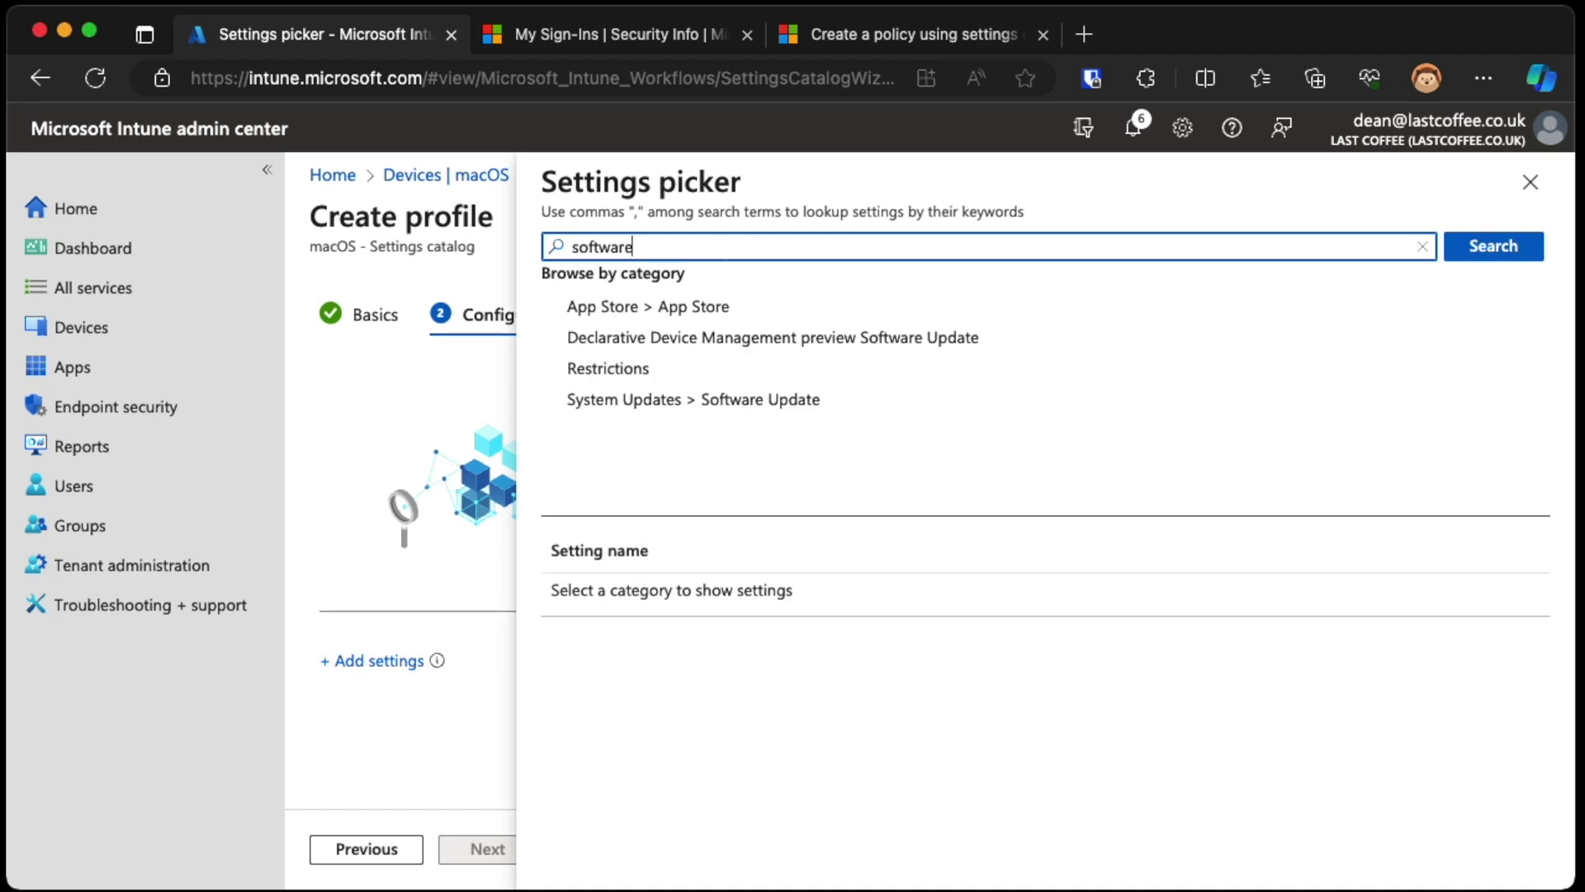
click(641, 409)
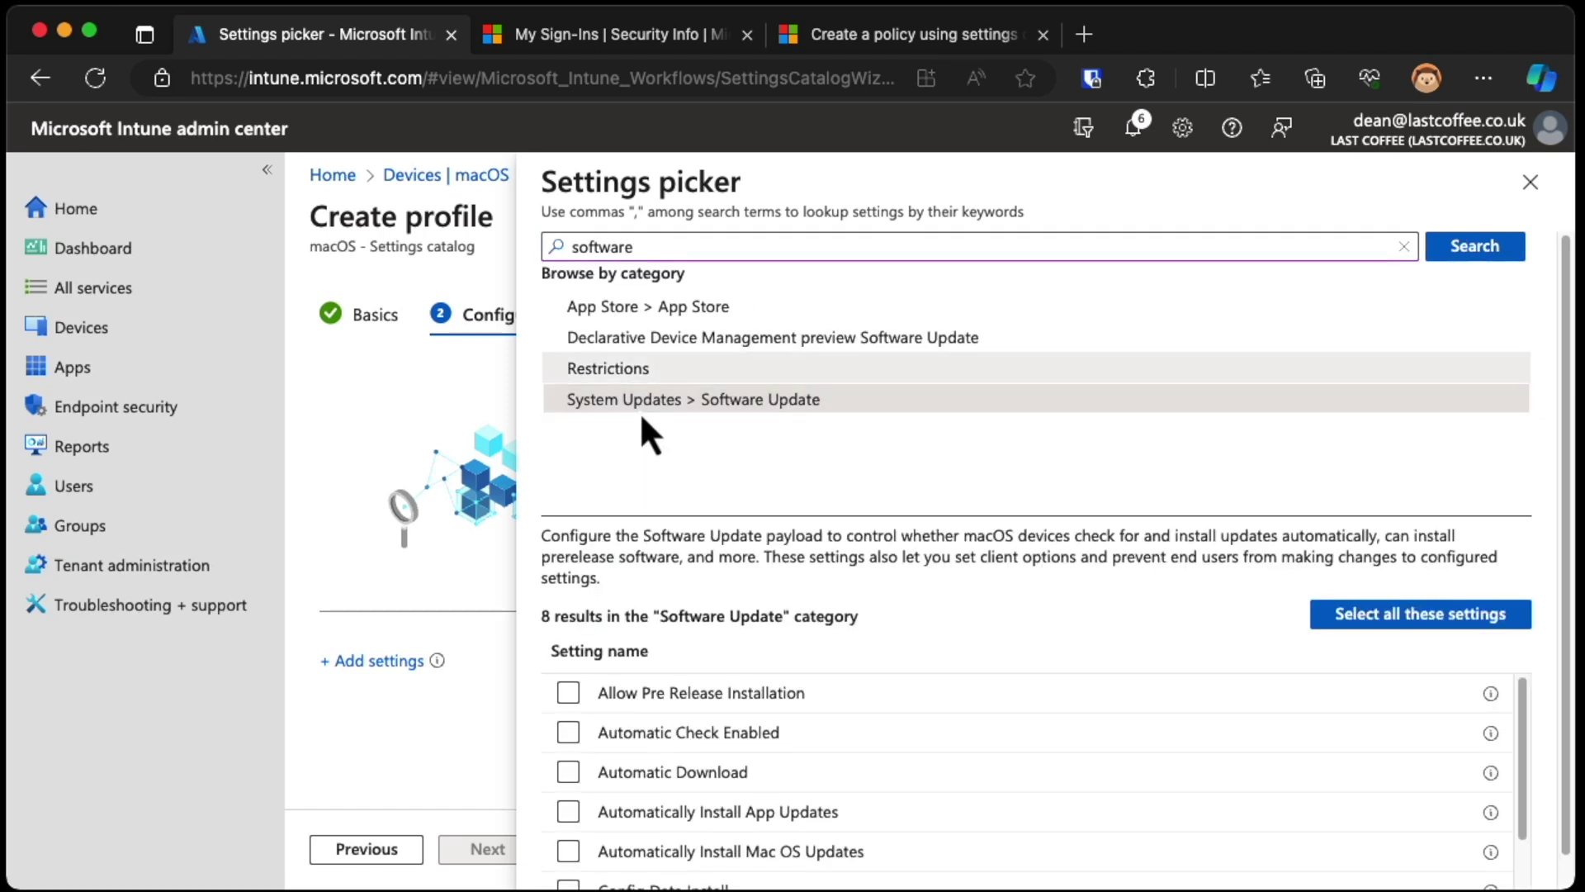
scroll(665, 392, down, 1)
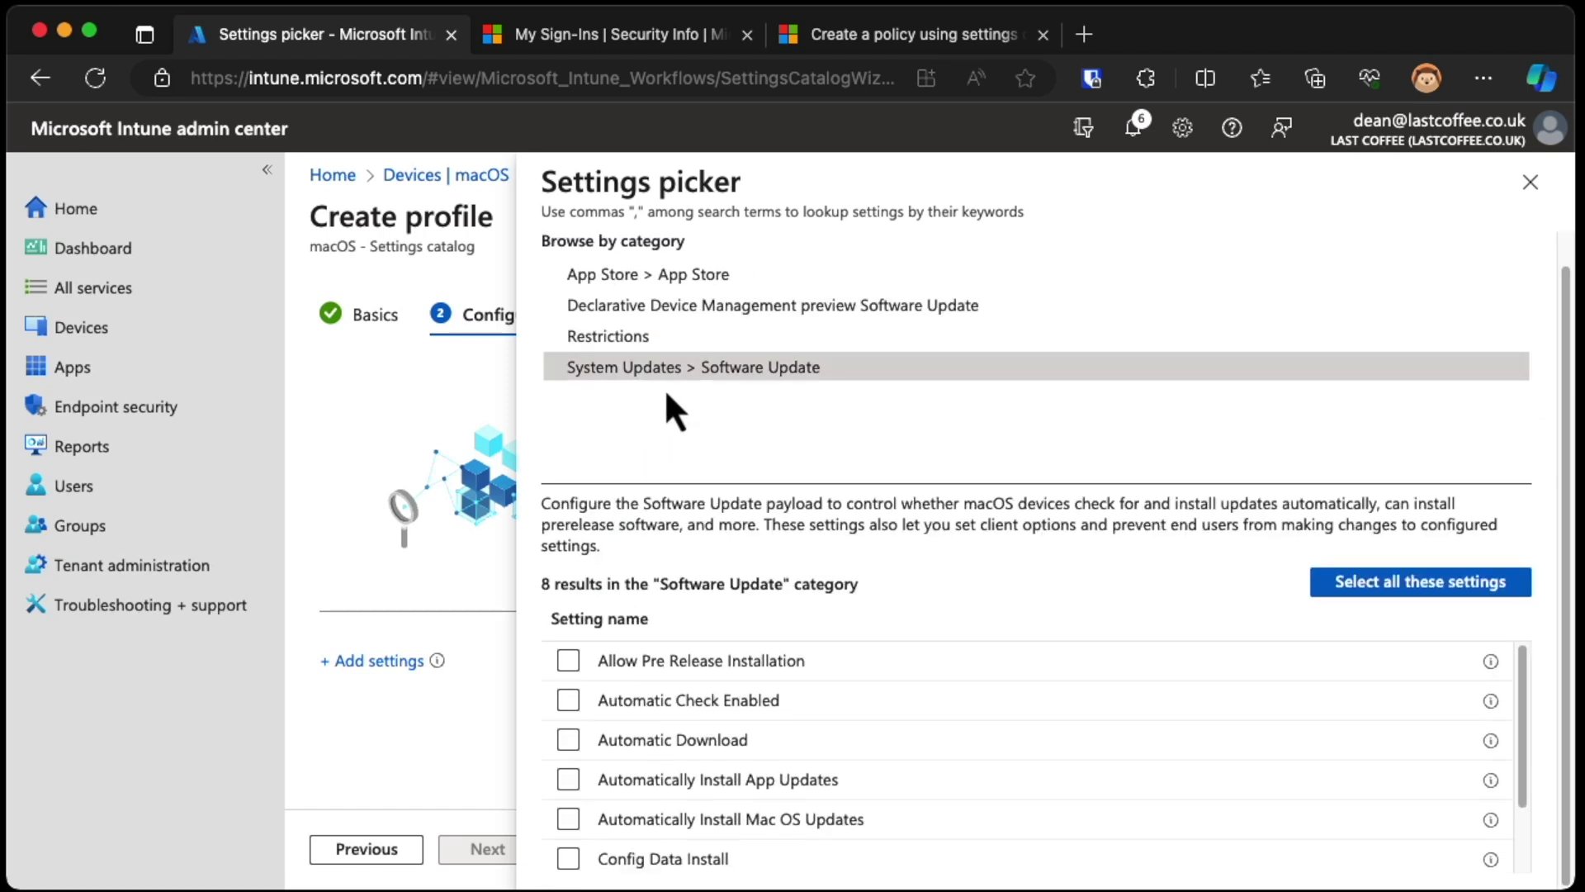
click(733, 302)
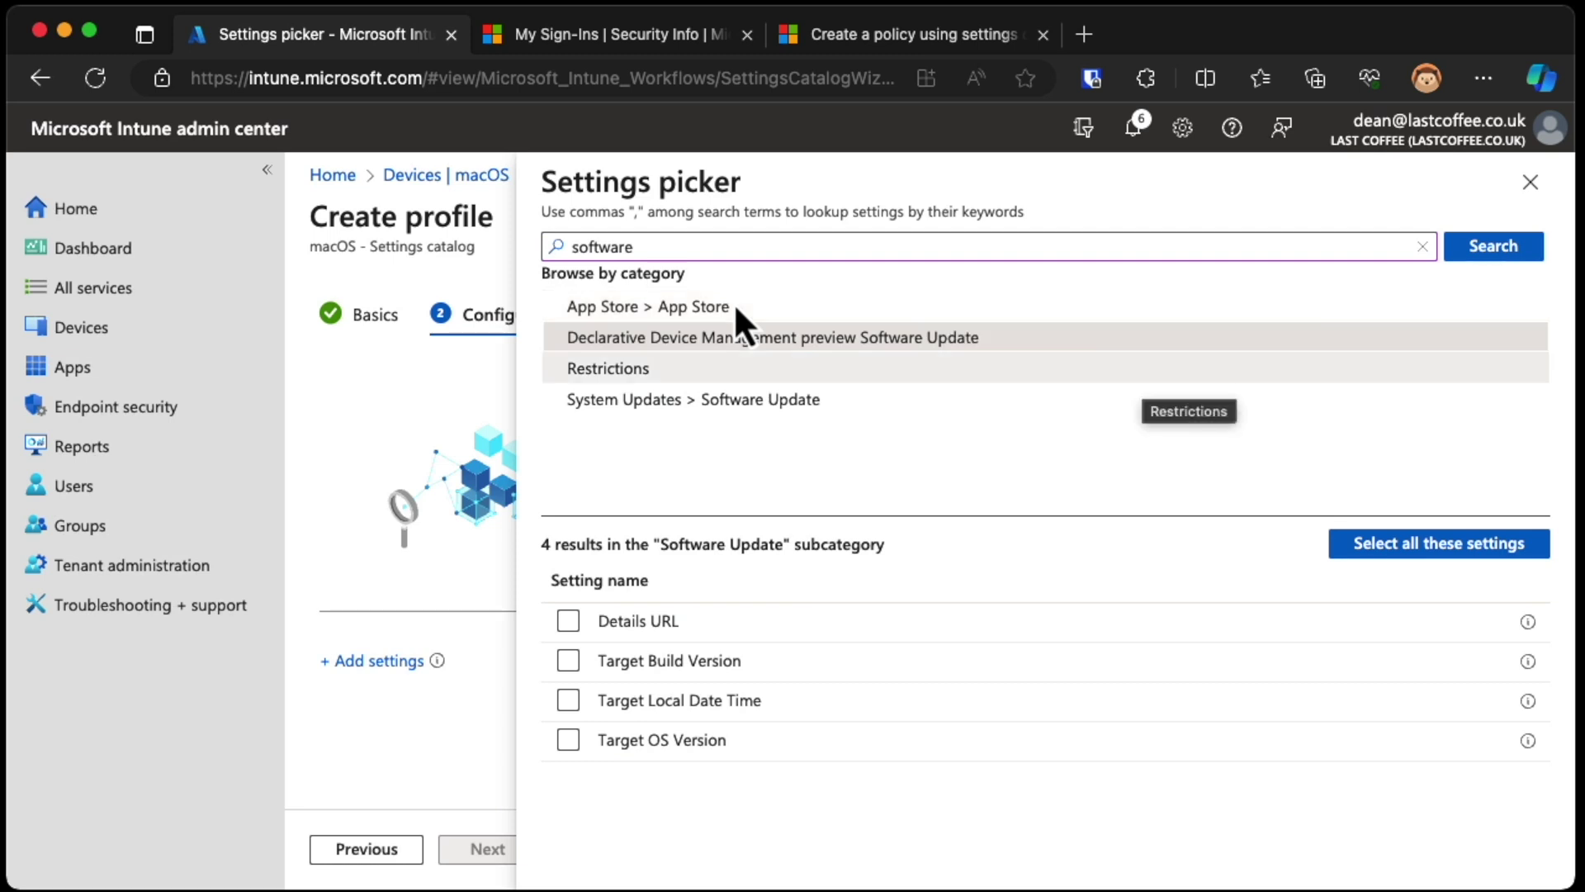
Add the Details URL and Target Build Version settings with their required companions to the profile and close the settings picker.
click(569, 623)
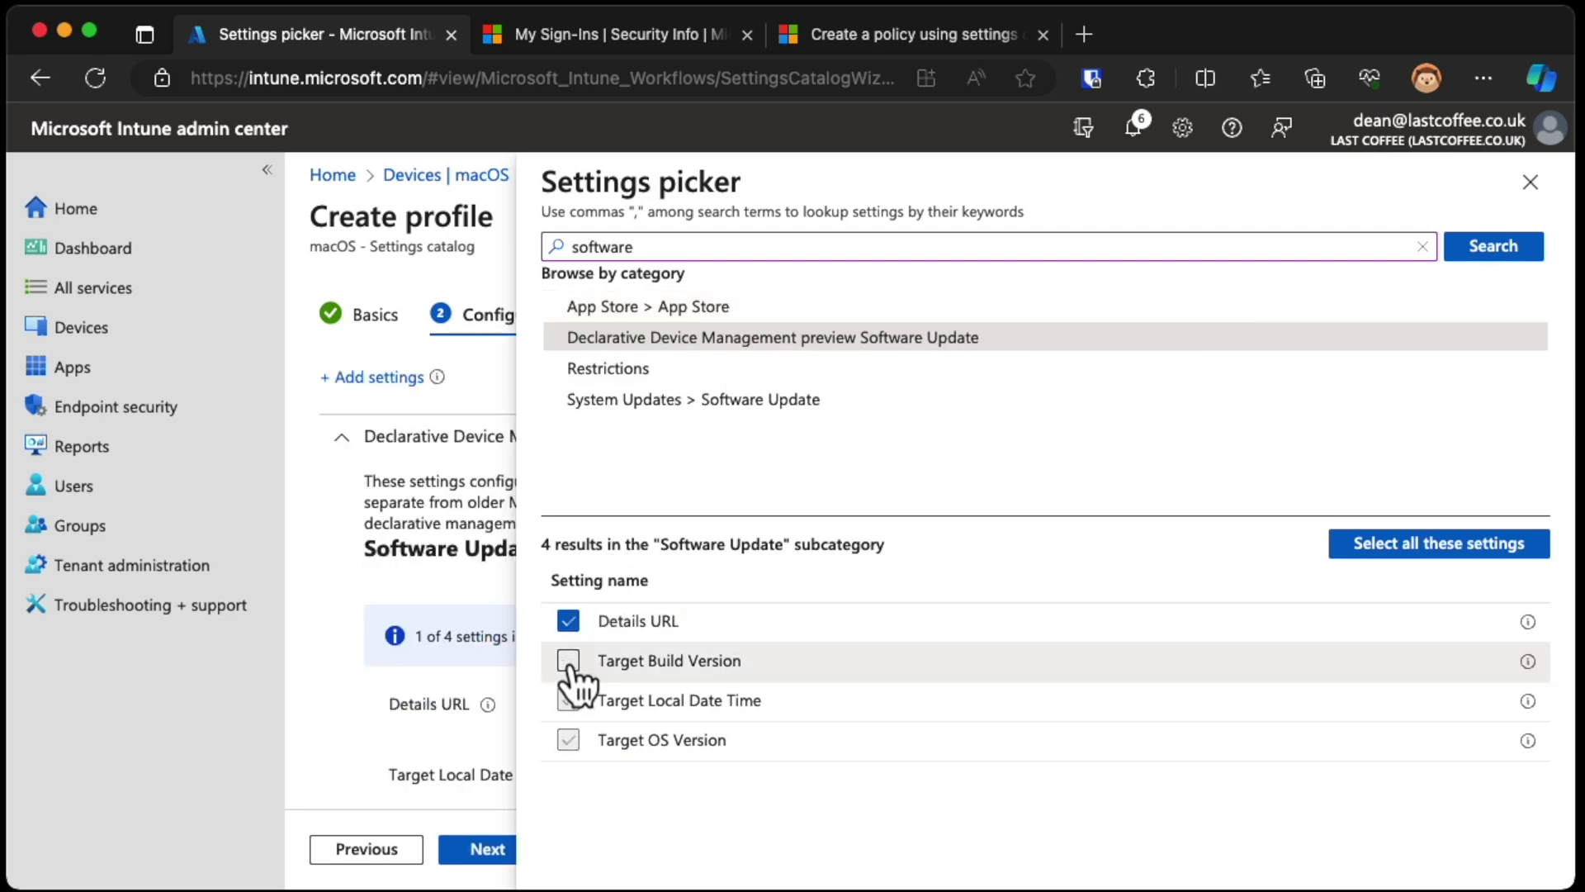
click(575, 667)
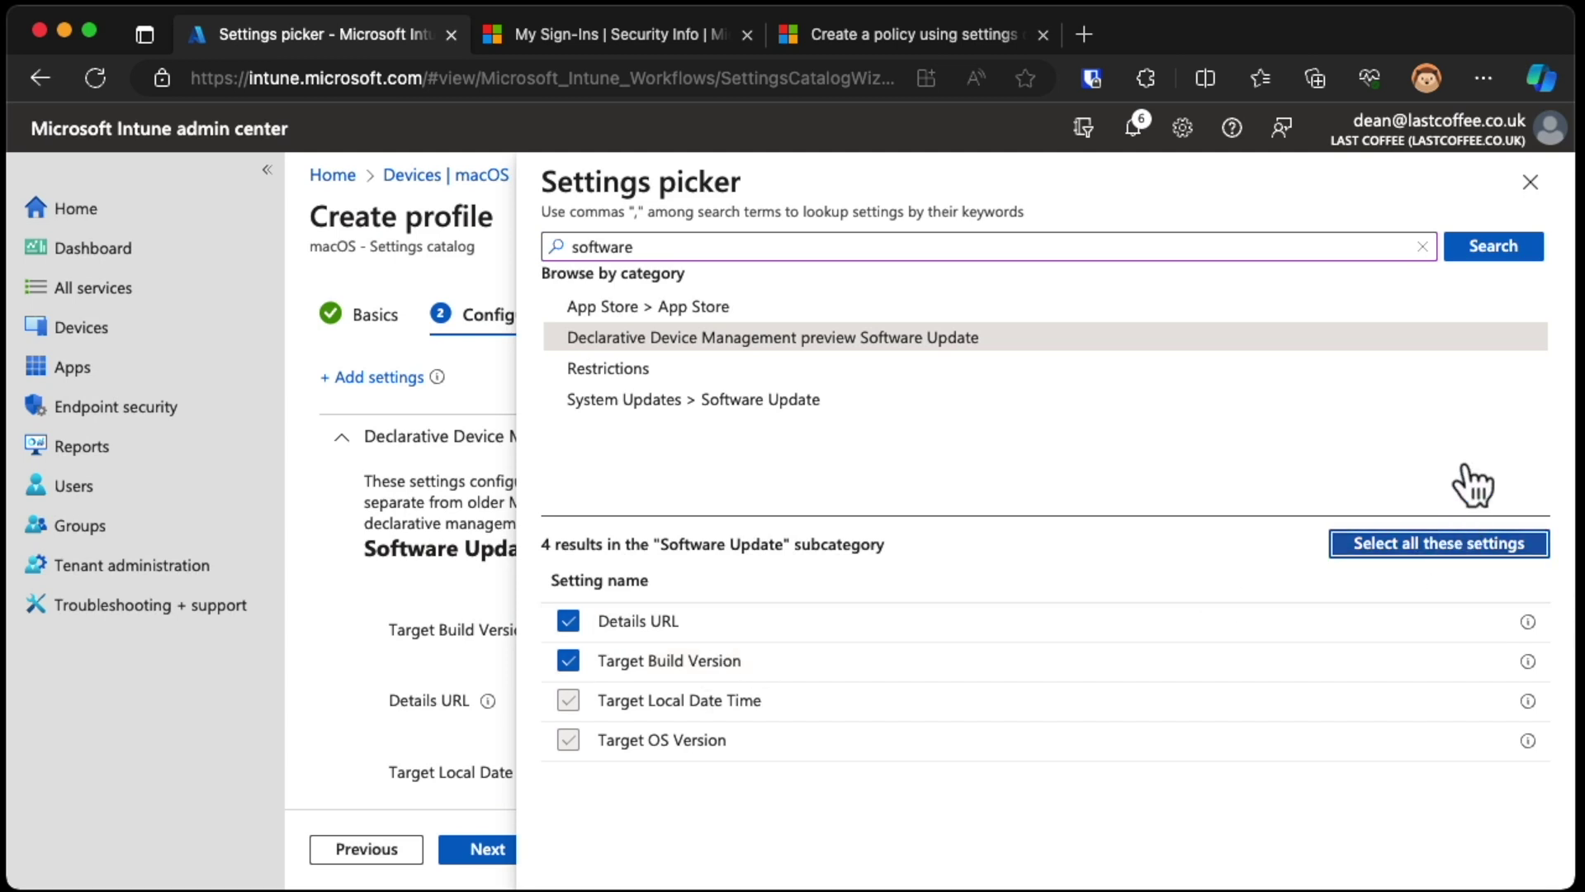
click(1532, 187)
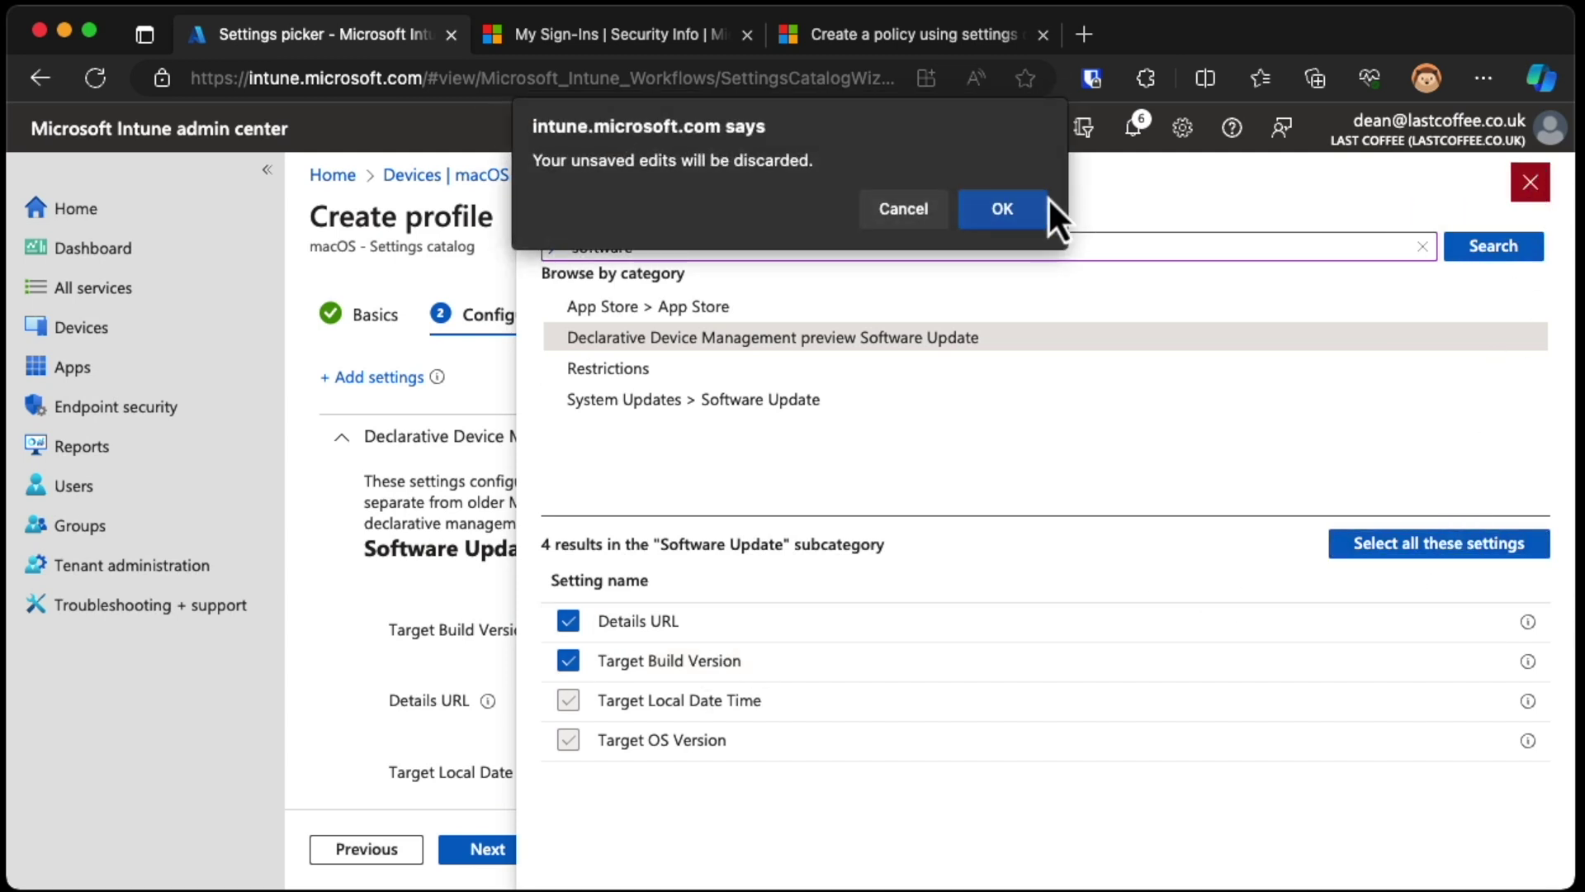
click(1021, 209)
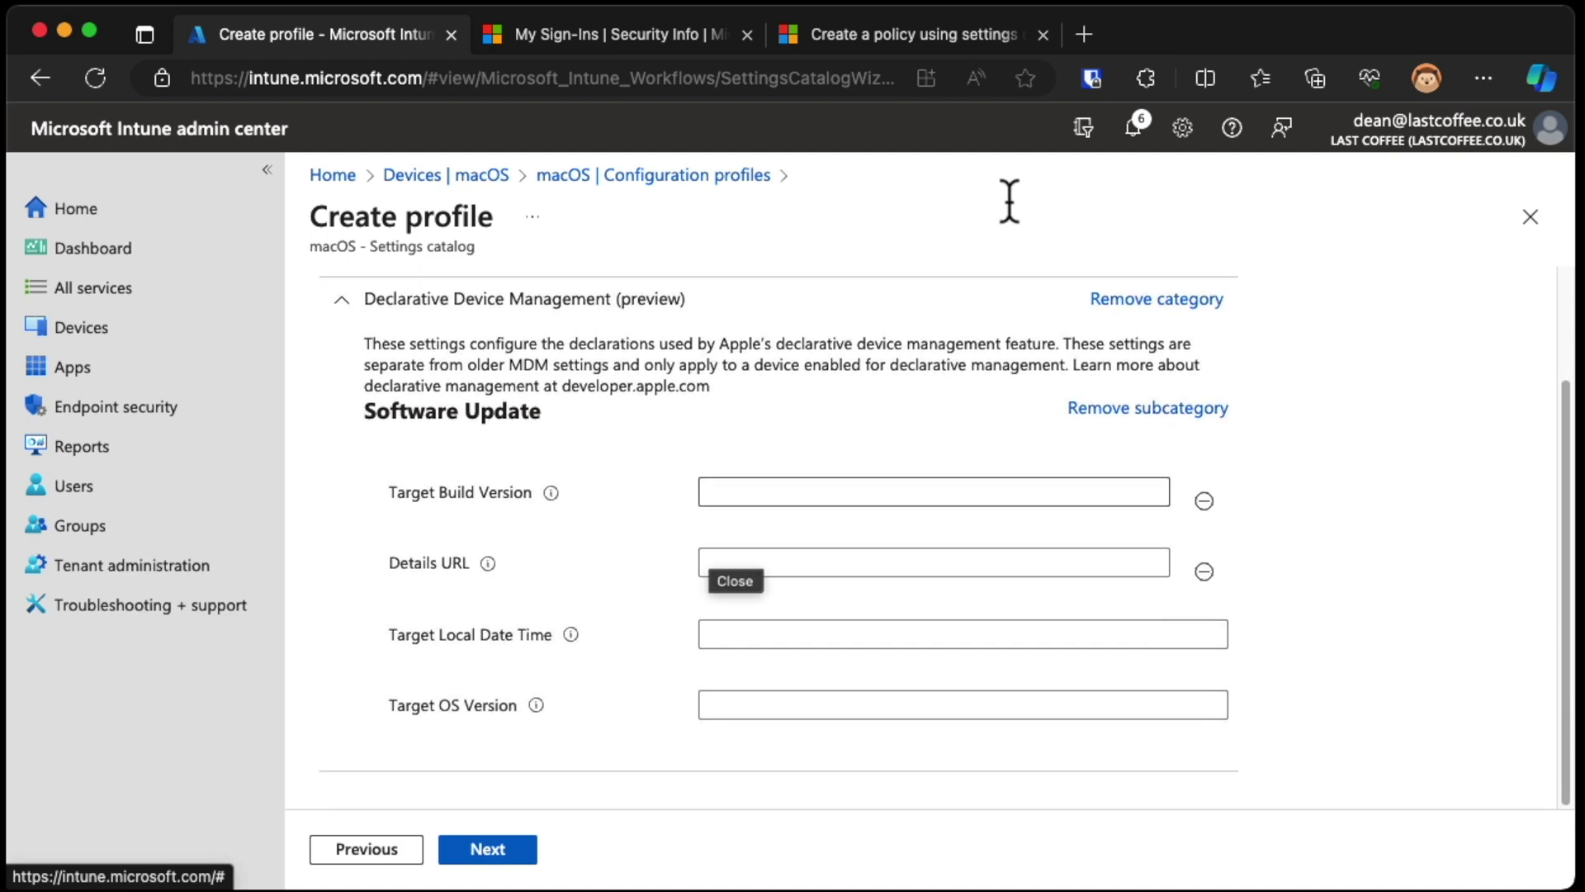
Open the macOS devices list in a separate browser tab and copy the build number of the device running macOS 14.1.
mouse_move(510, 568)
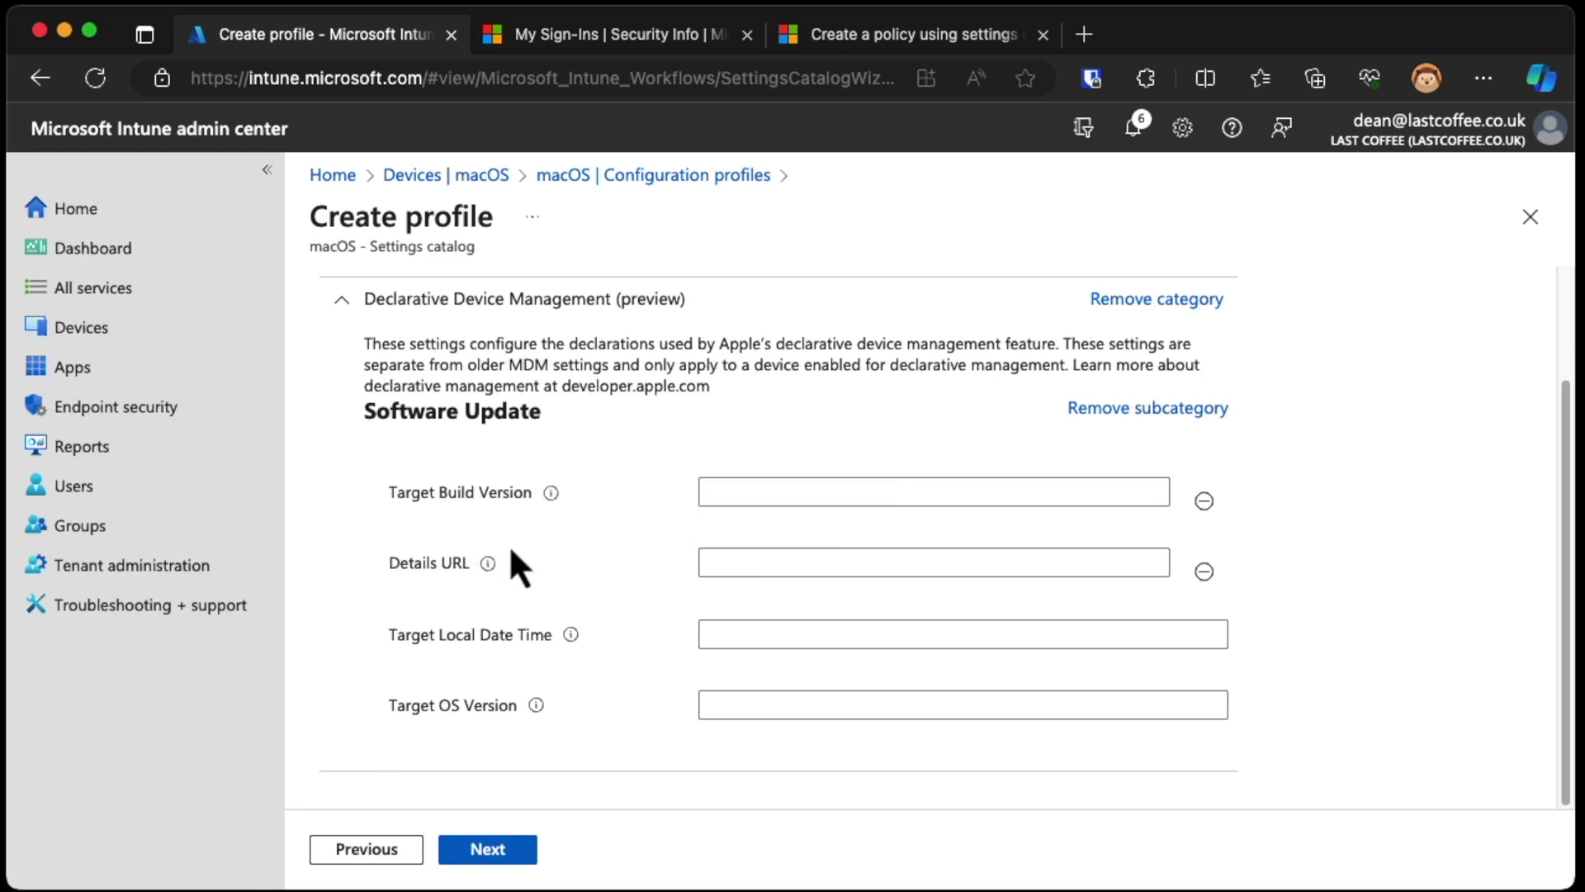
super+click(76, 327)
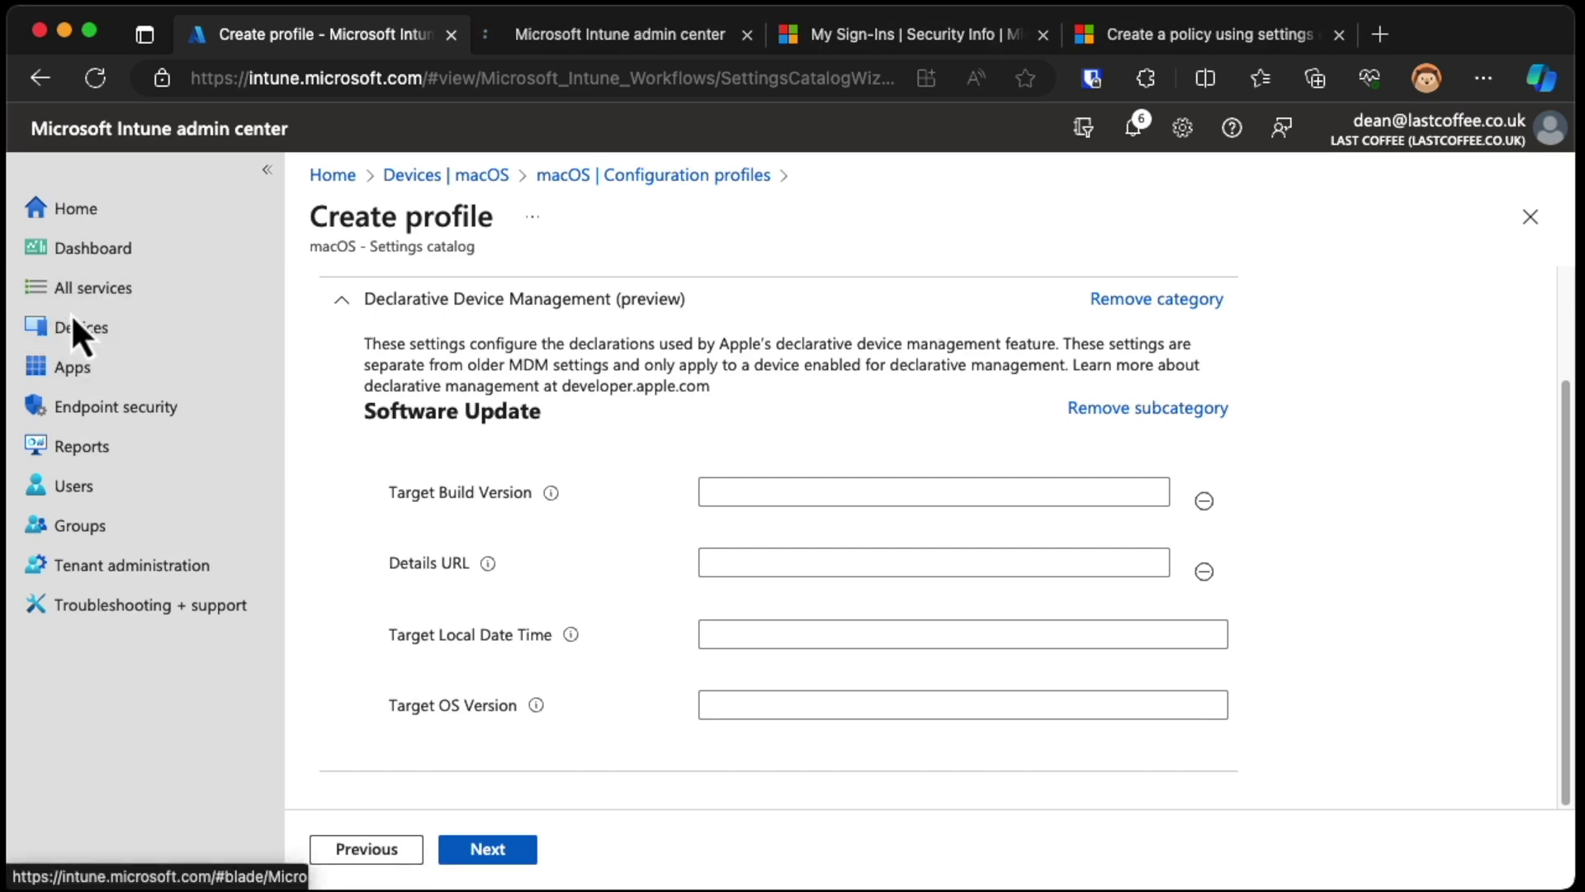
click(566, 41)
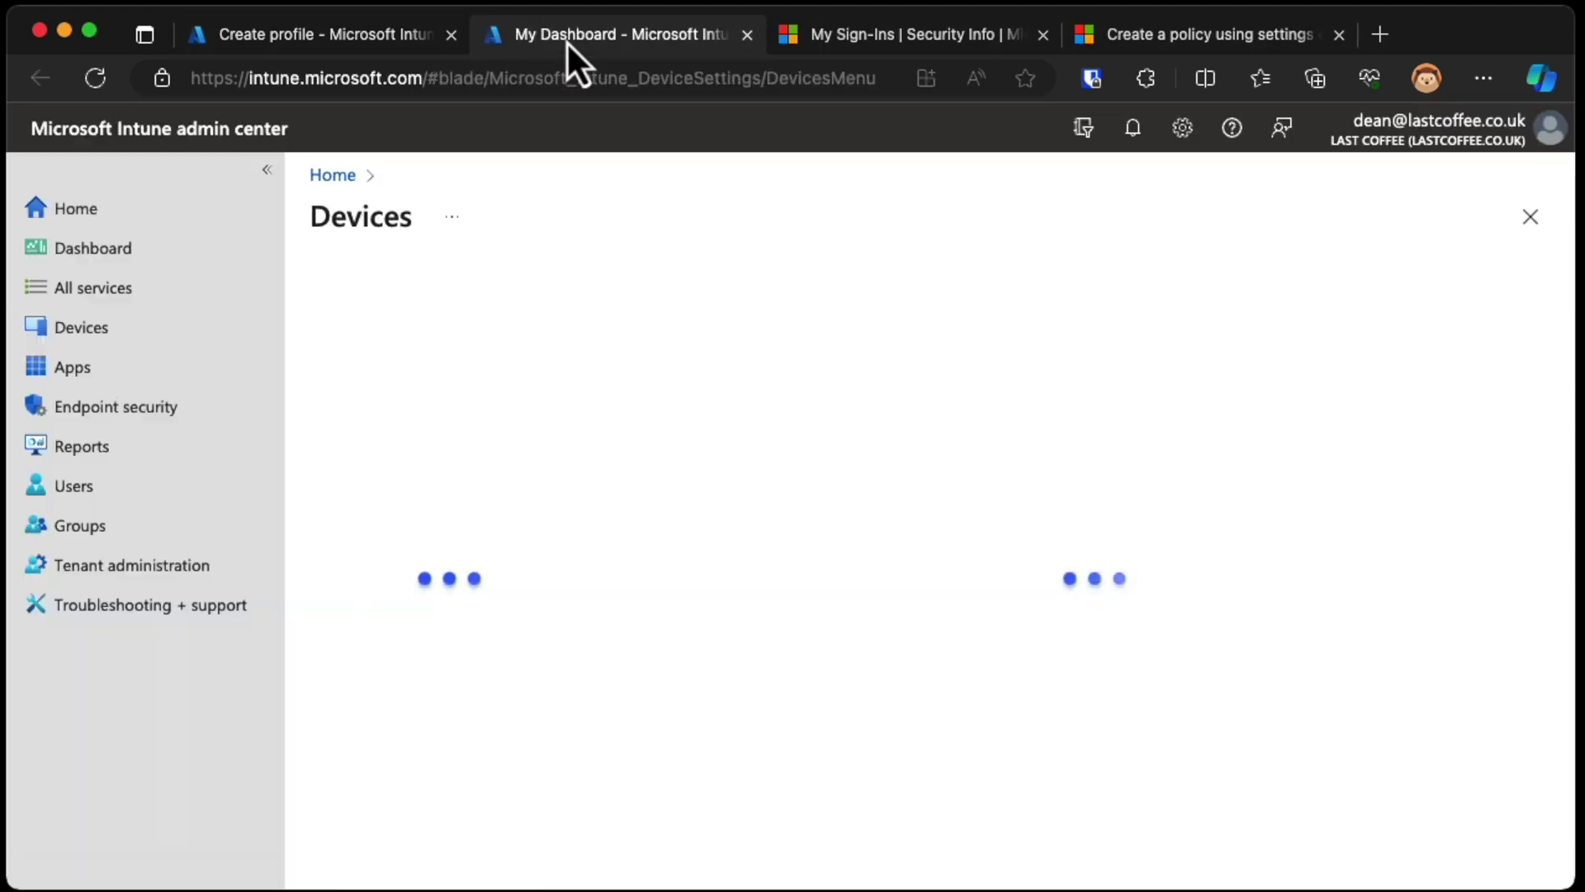
click(364, 376)
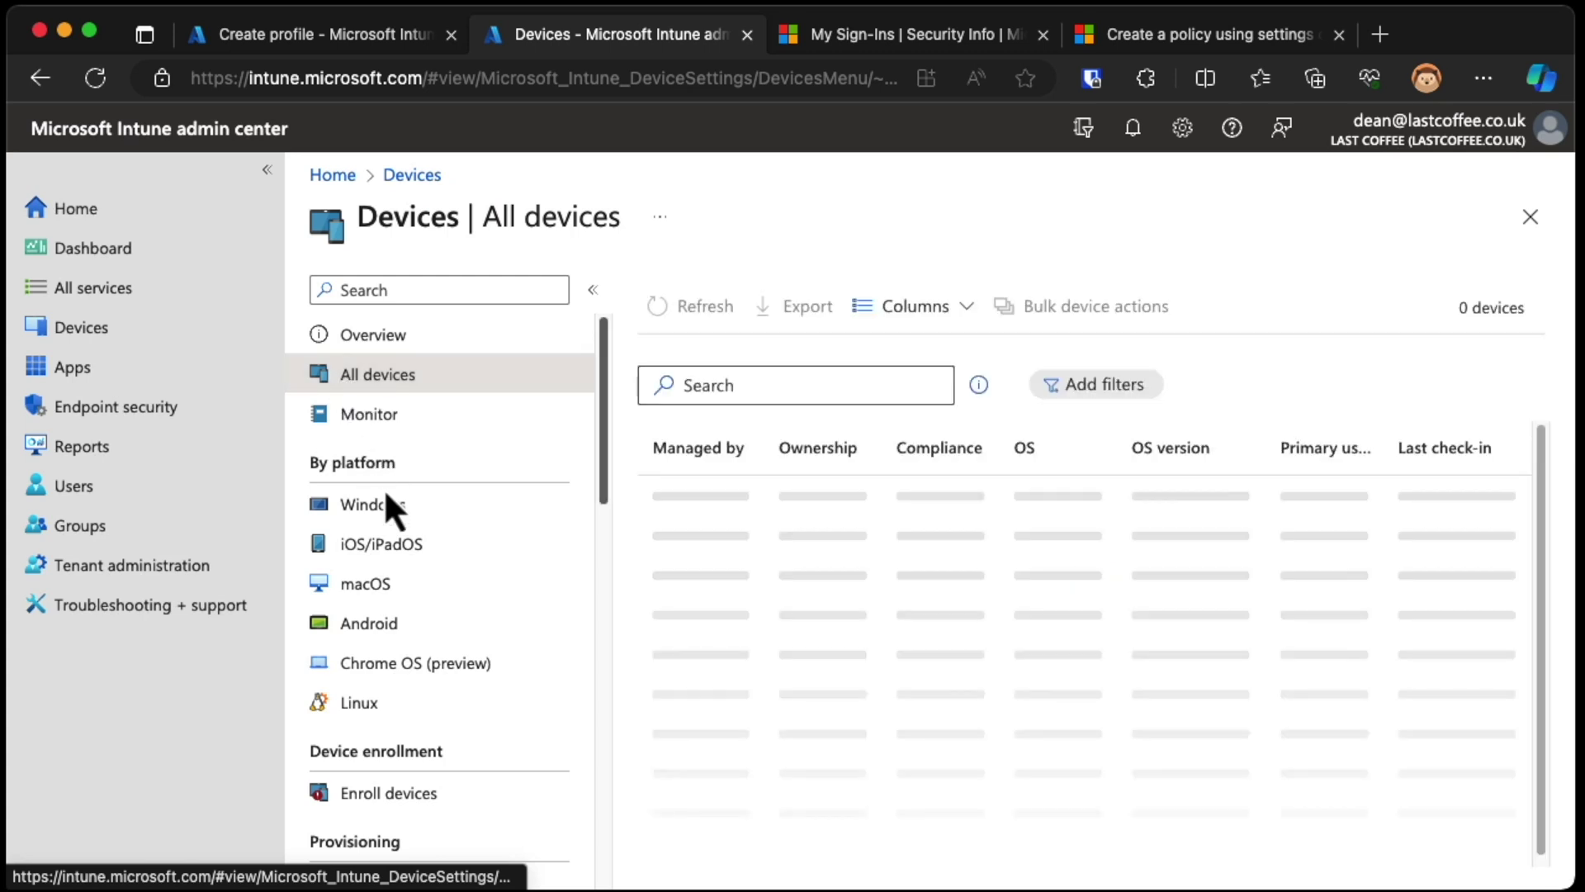
click(423, 586)
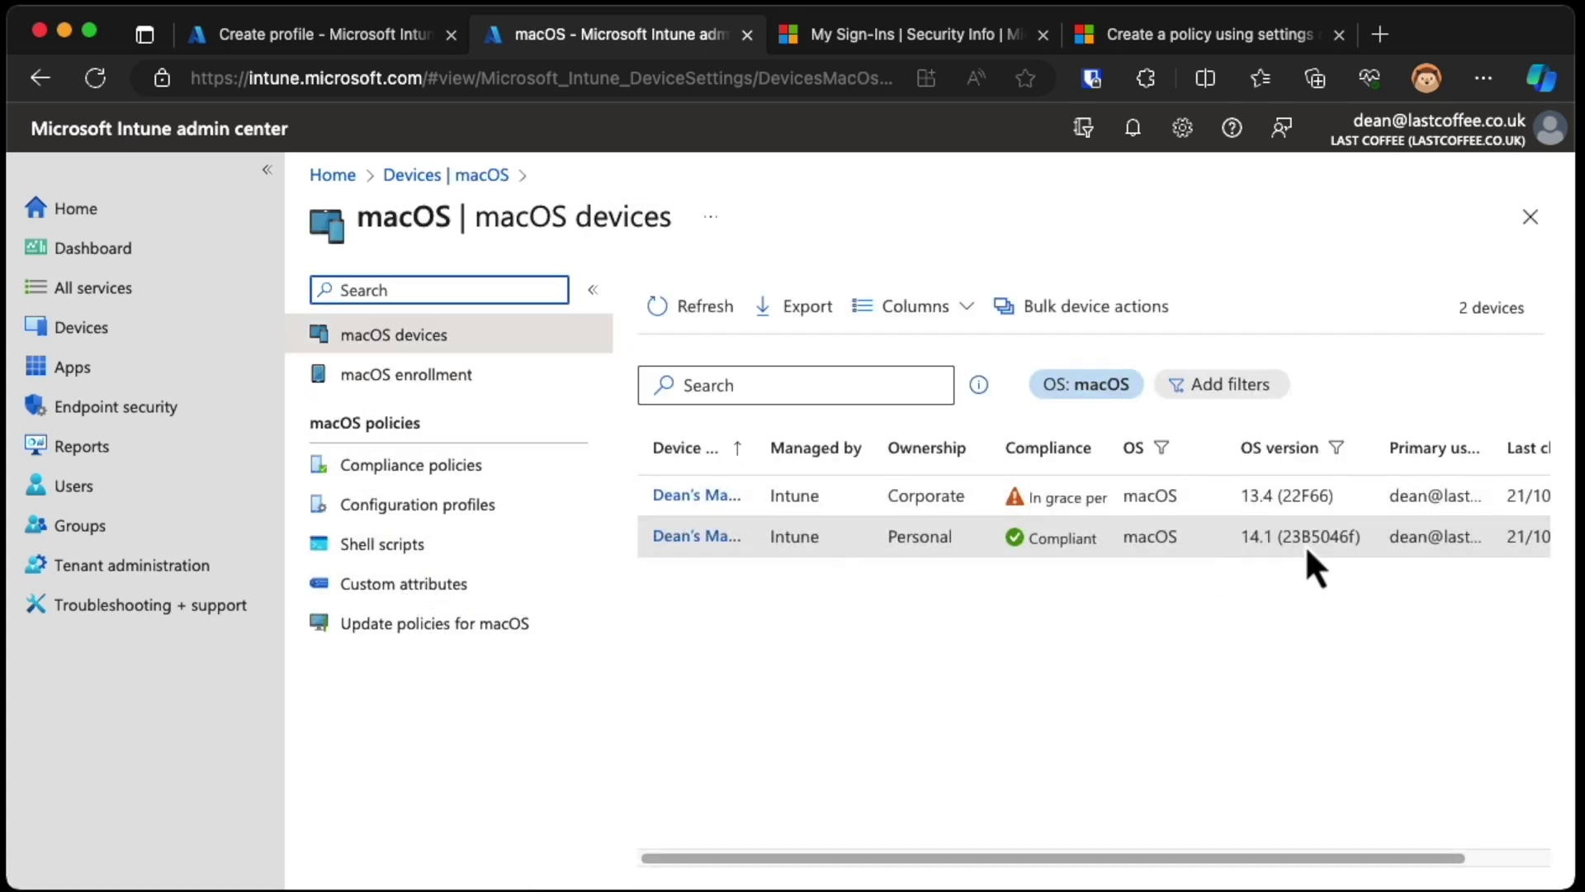
drag(1355, 538, 1280, 542)
key(super+c)
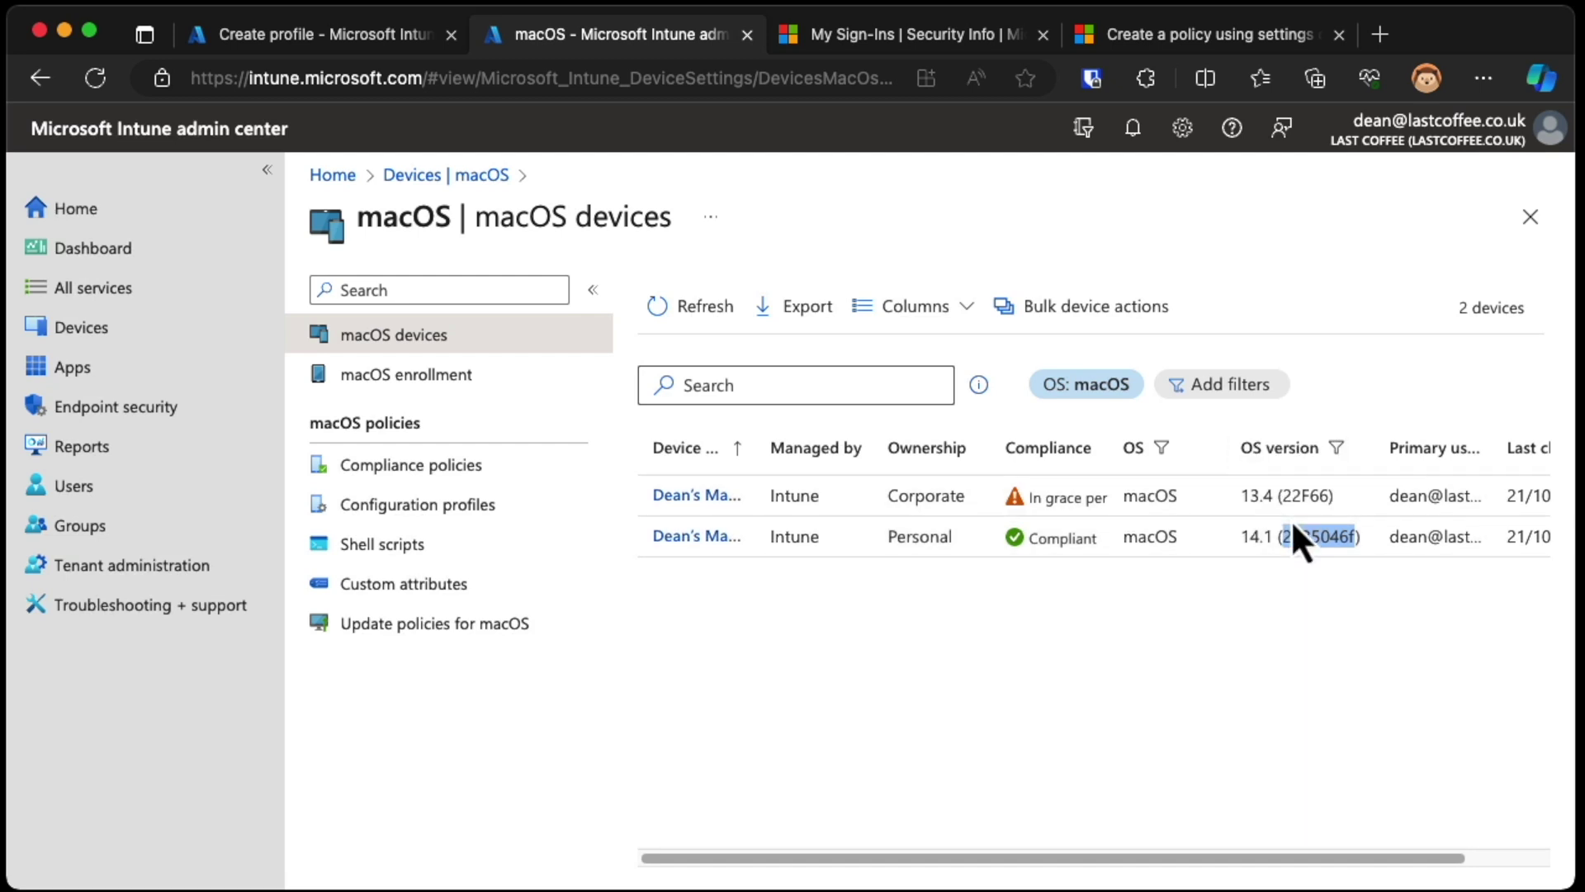
Set Target Build Version to the copied build 23B5046f in the profile and remove the Details URL setting.
click(329, 37)
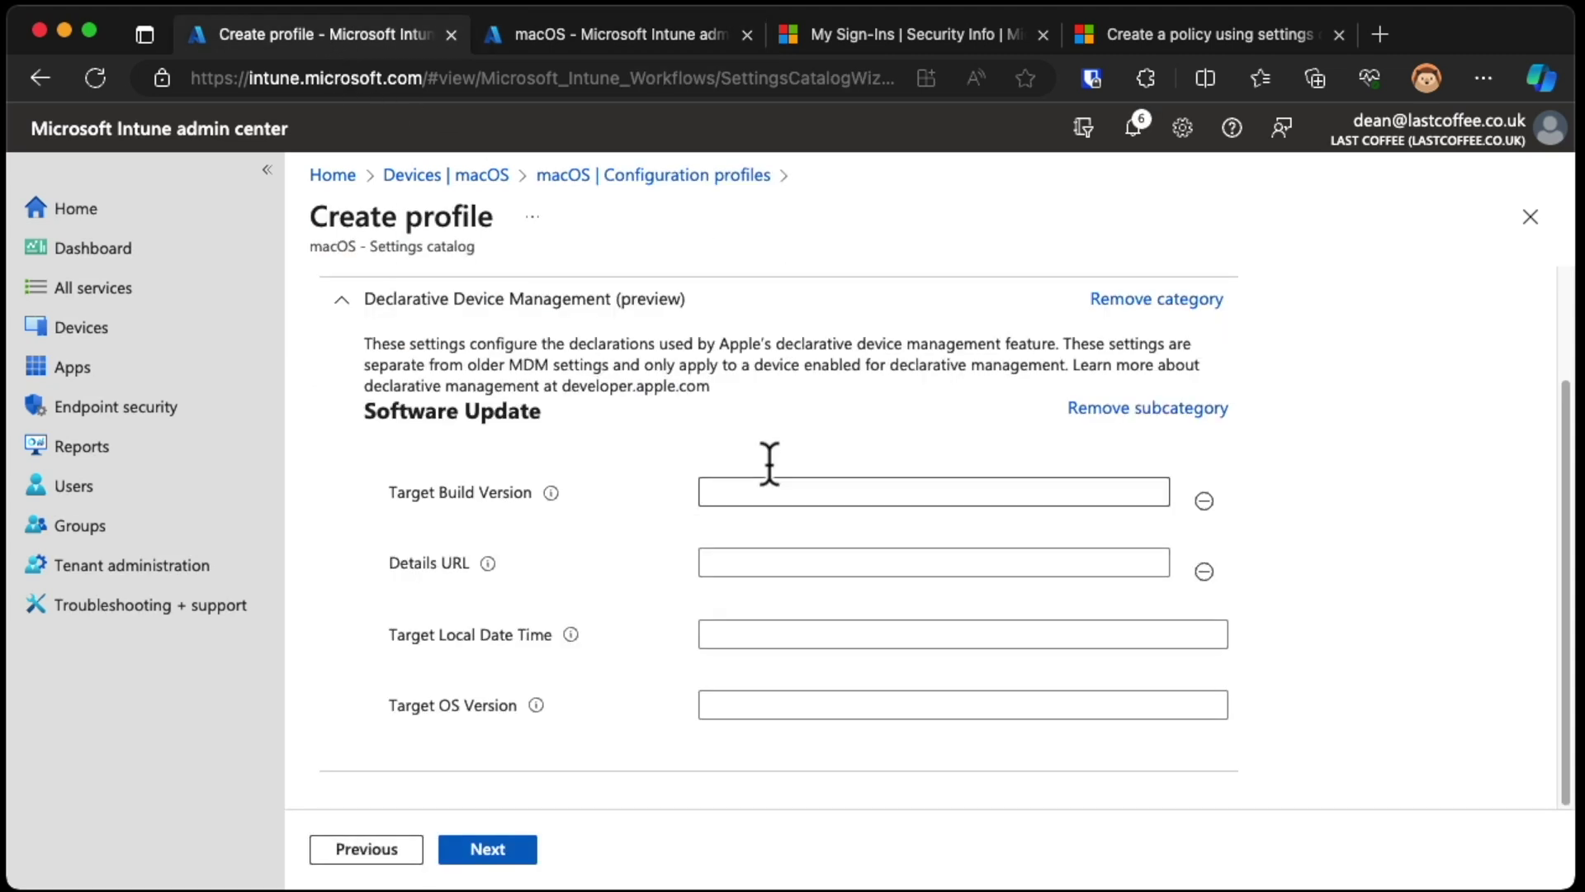
click(814, 492)
key(super+v)
mouse_move(454, 582)
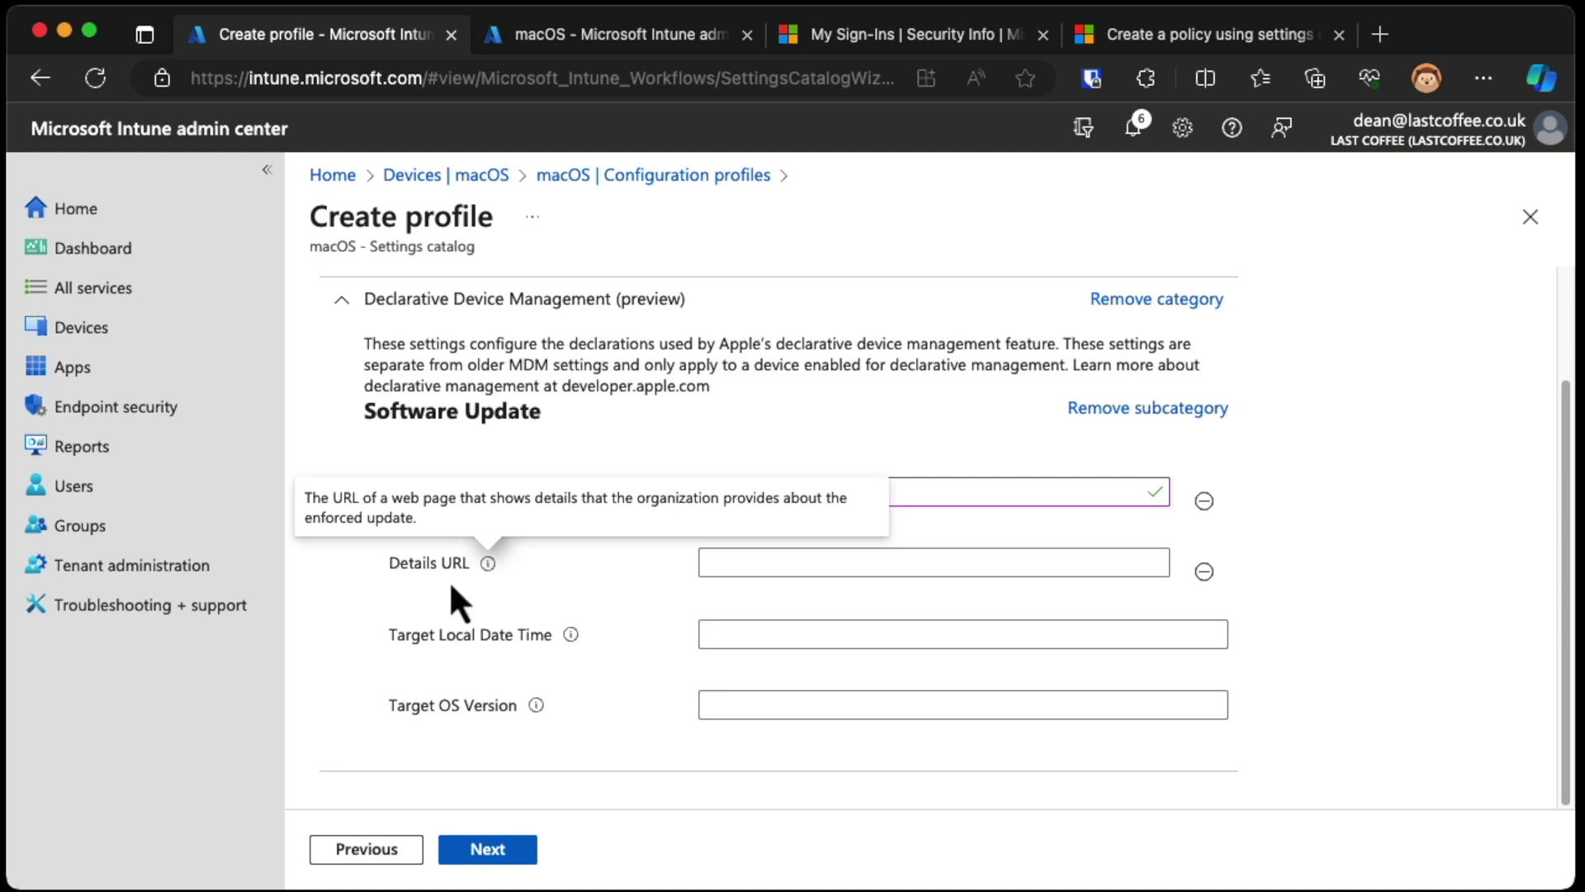
click(1204, 571)
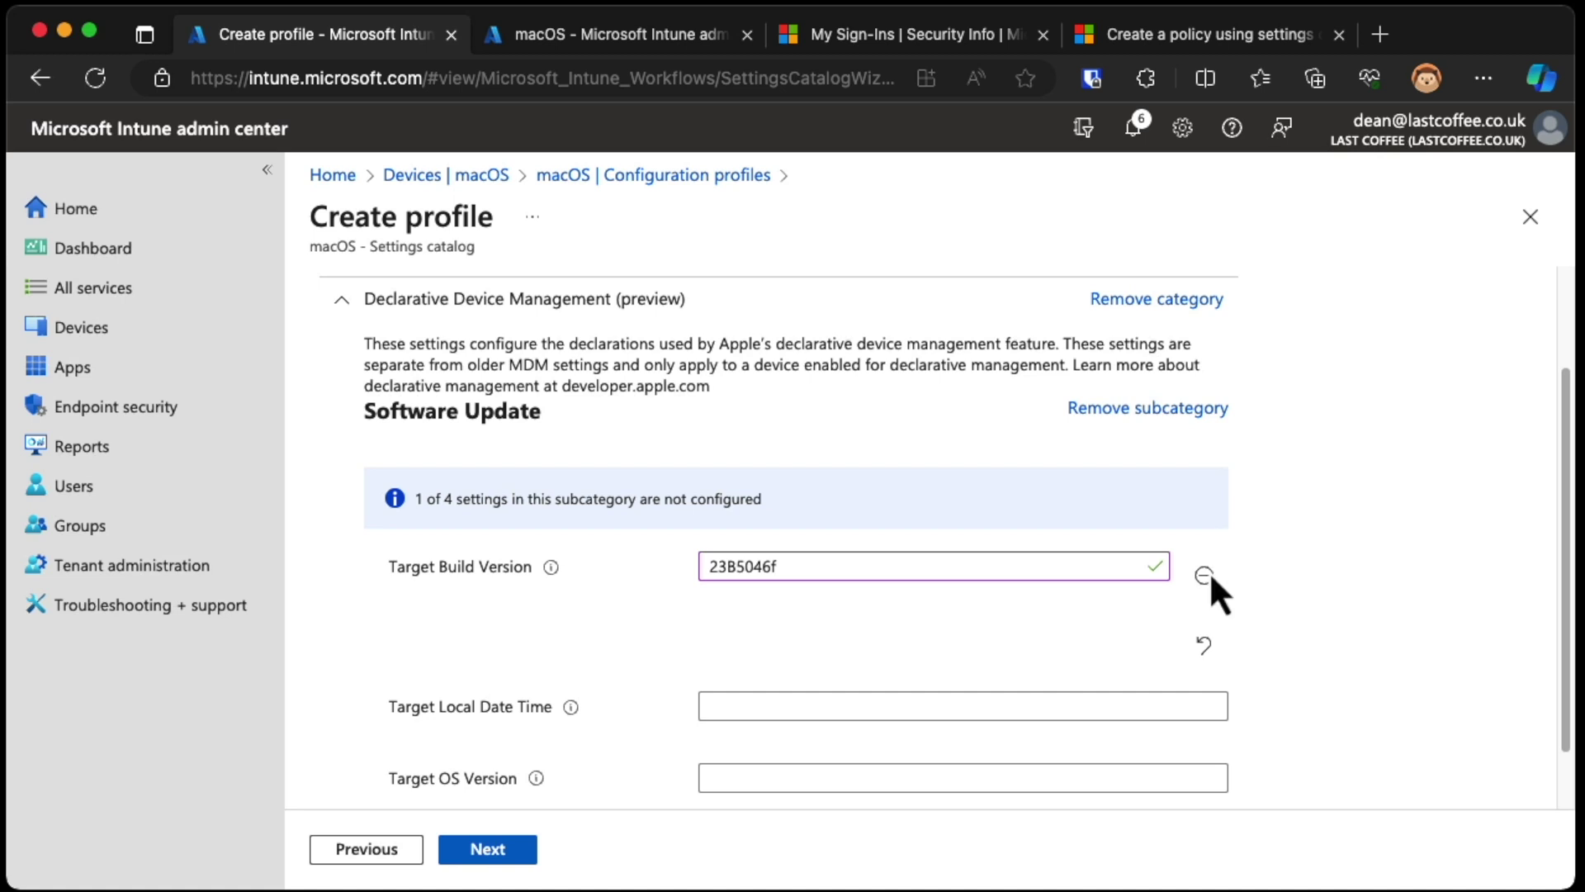
scroll(1045, 599, down, 1)
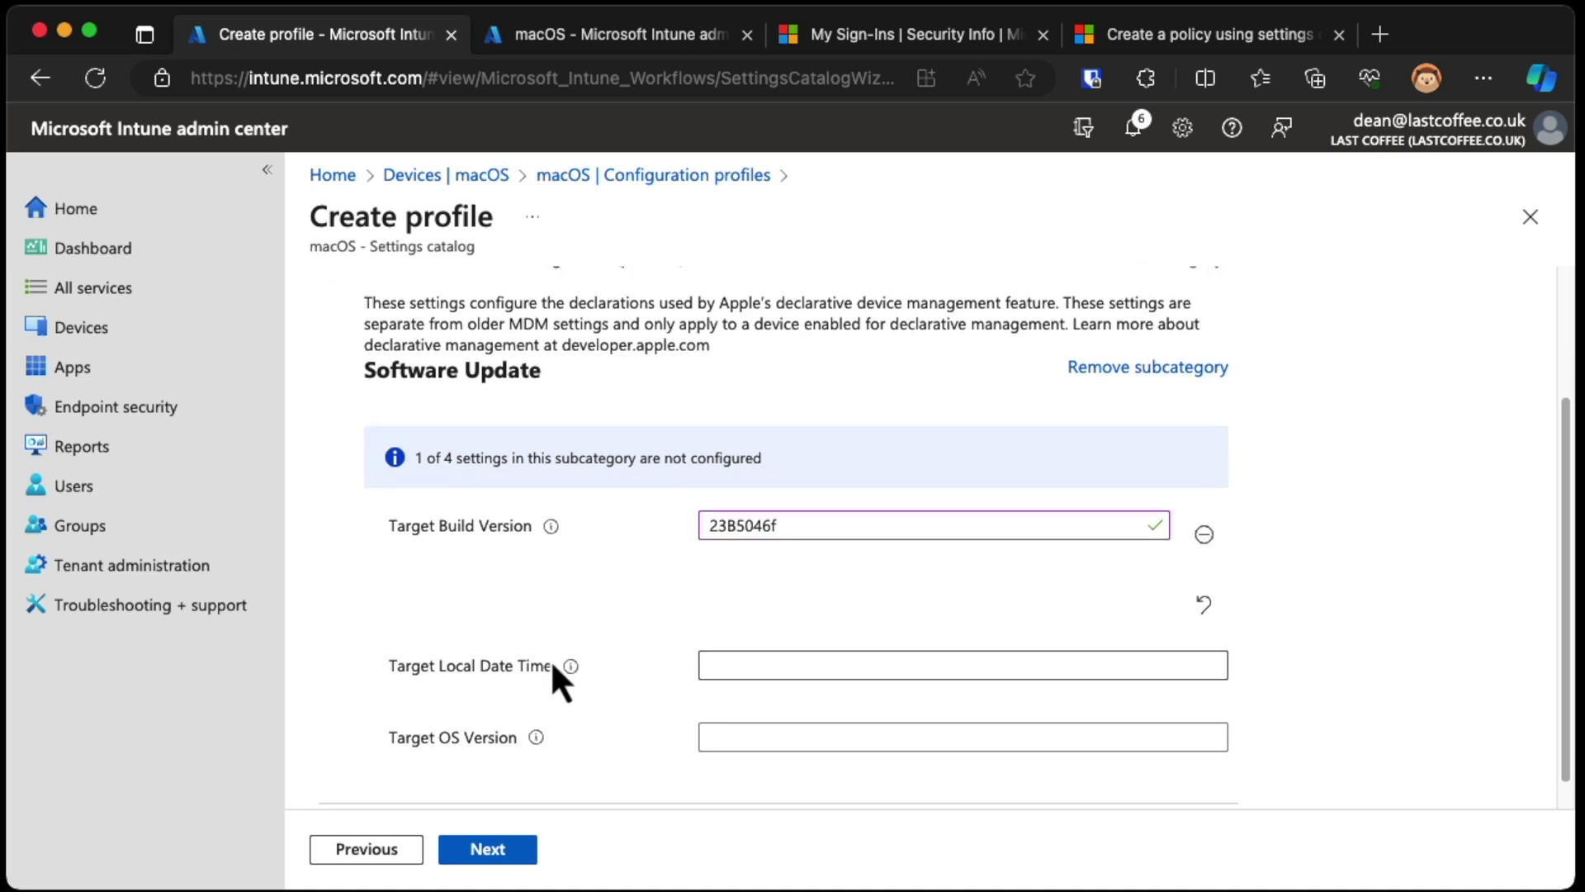
Set the Target OS Version of the Software Update settings to 14.1.
mouse_move(551, 660)
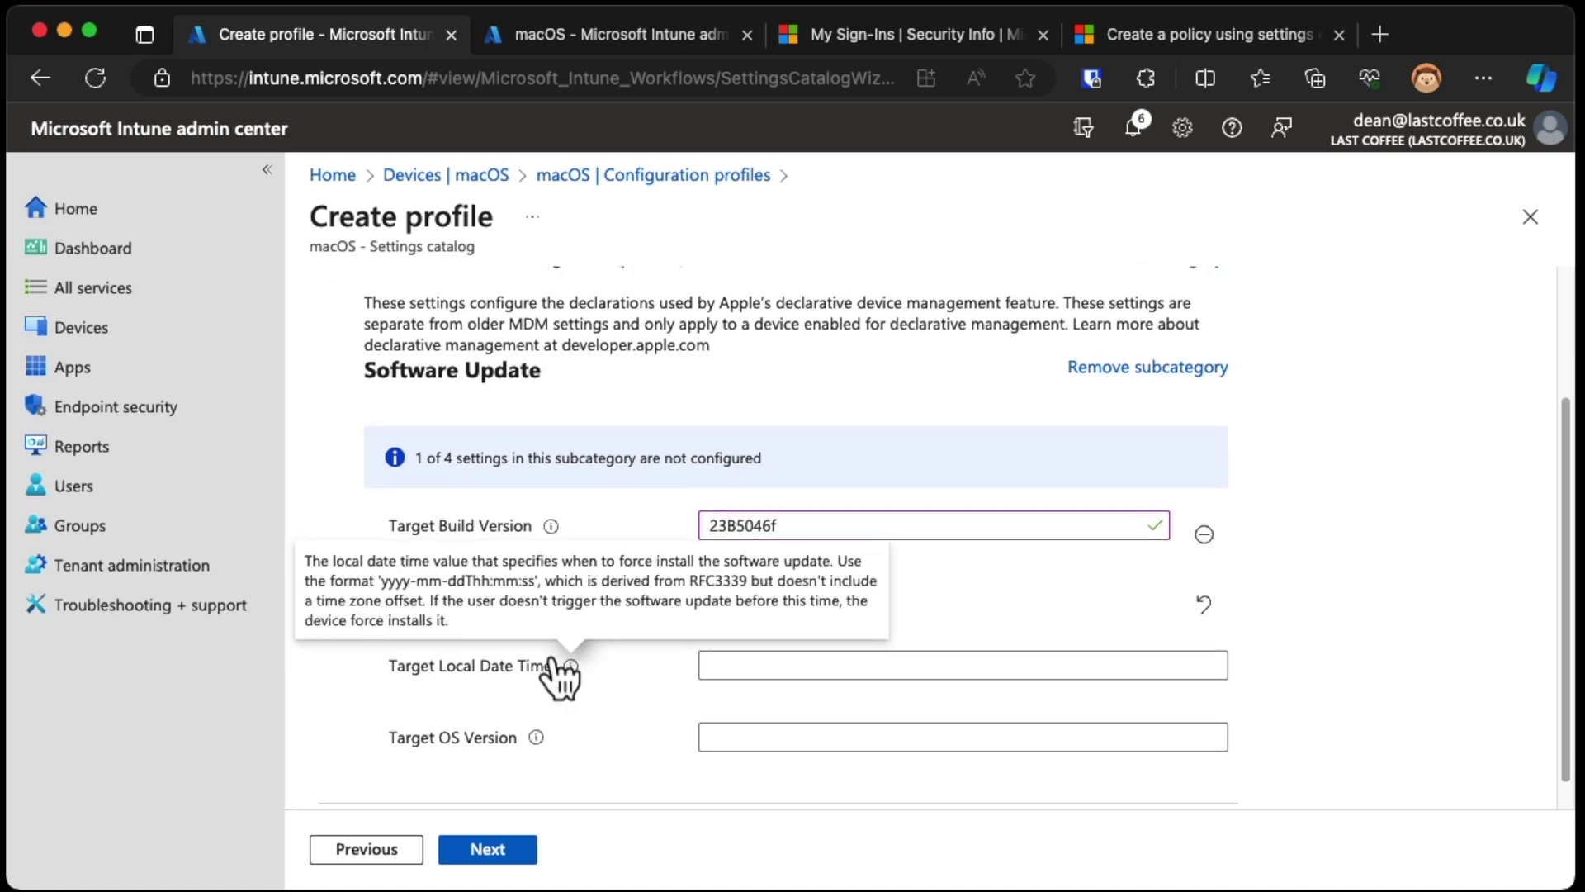
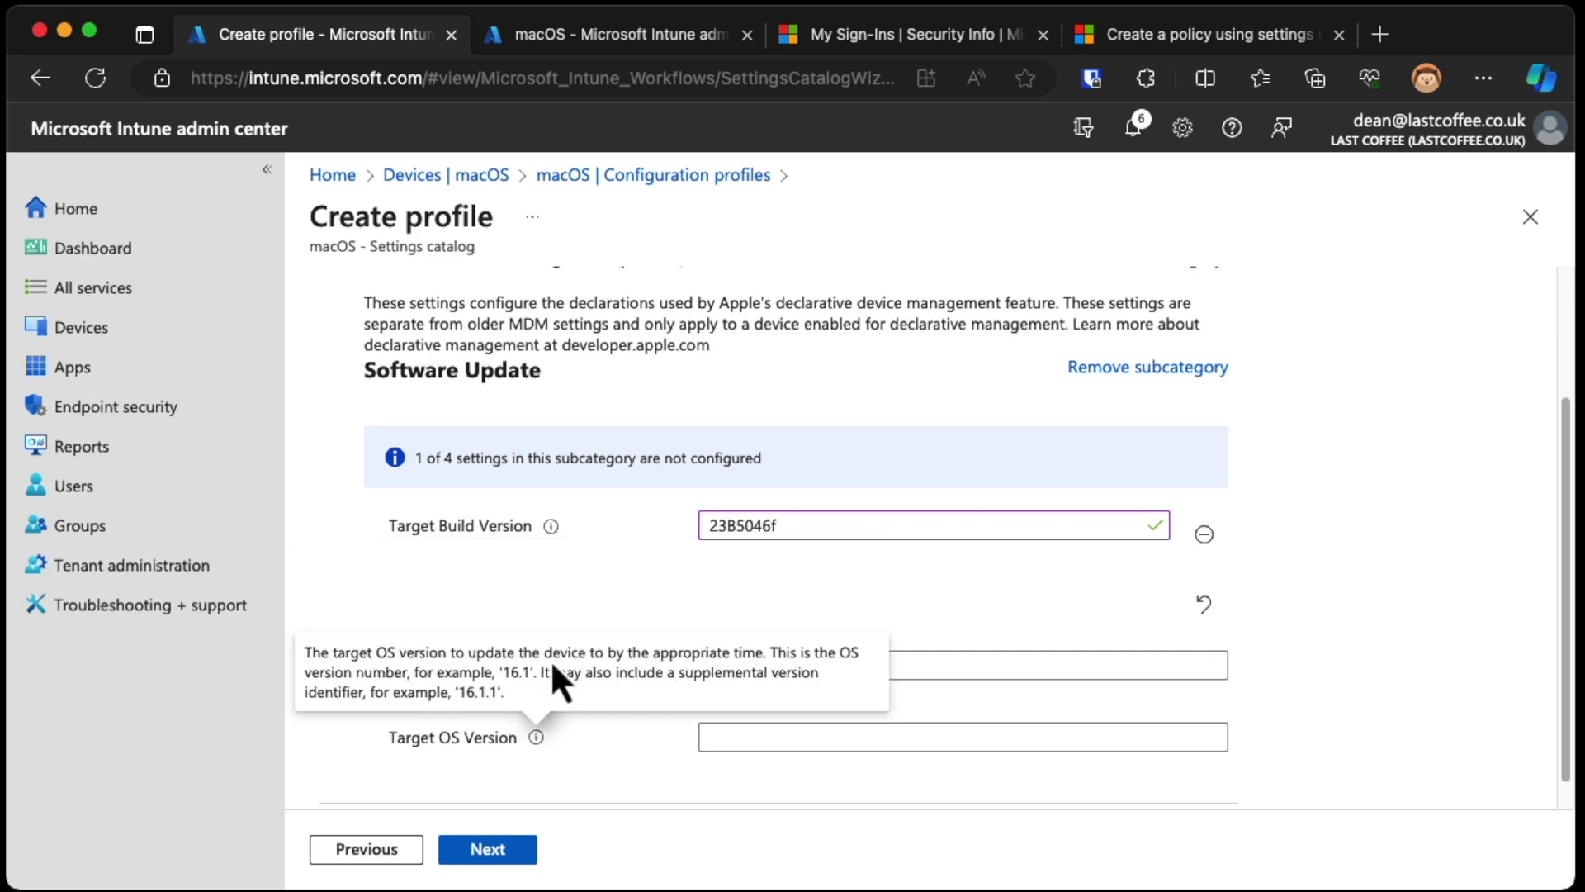
click(777, 735)
text(14.1)
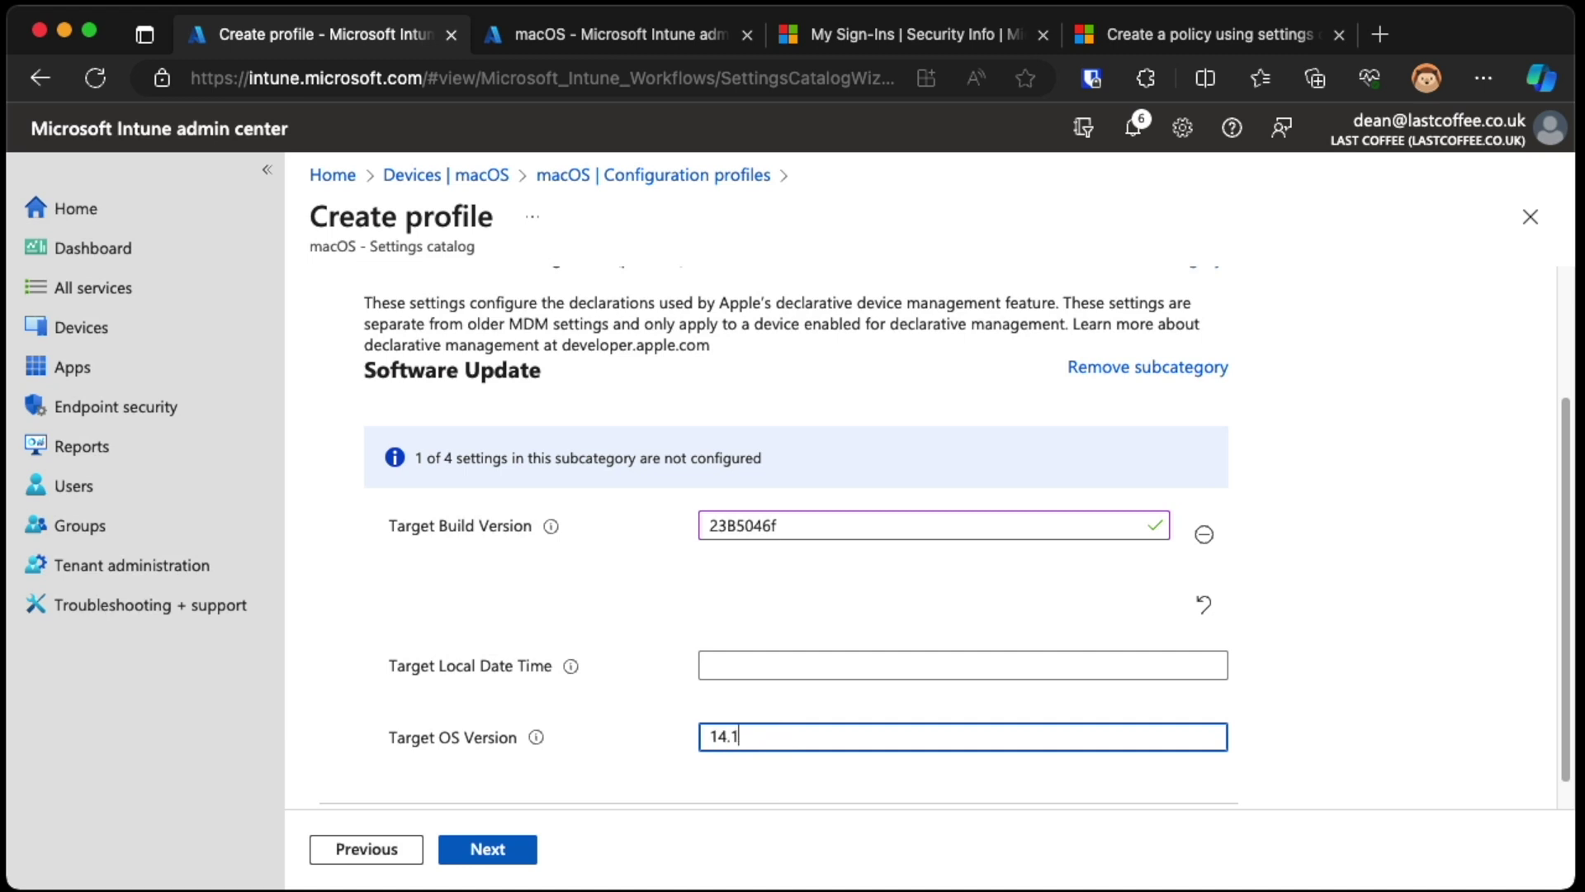
mouse_move(537, 739)
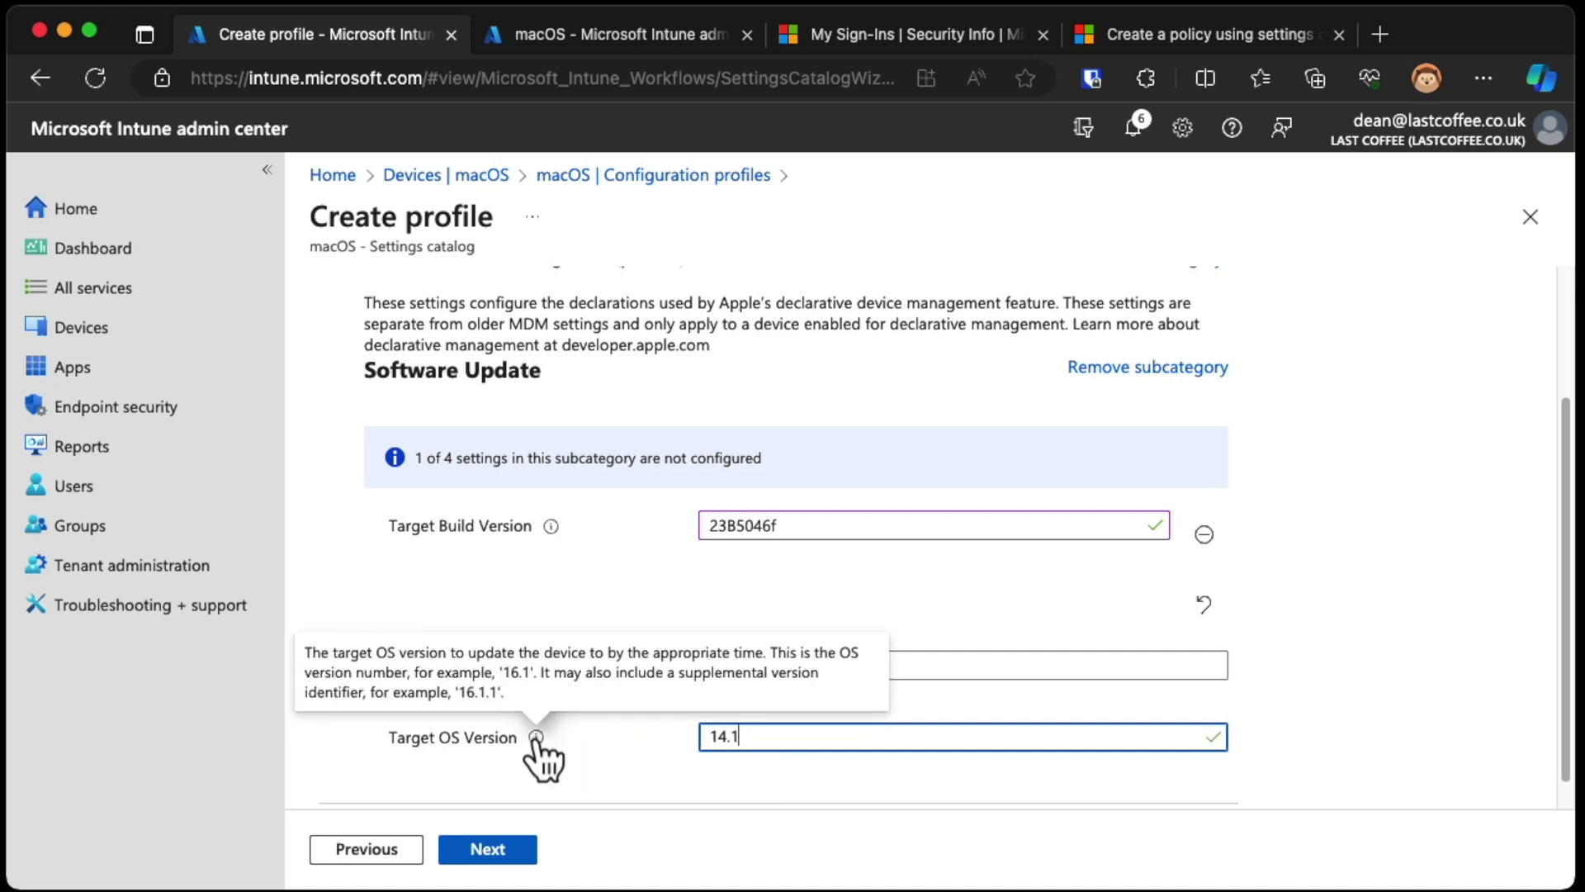
click(581, 786)
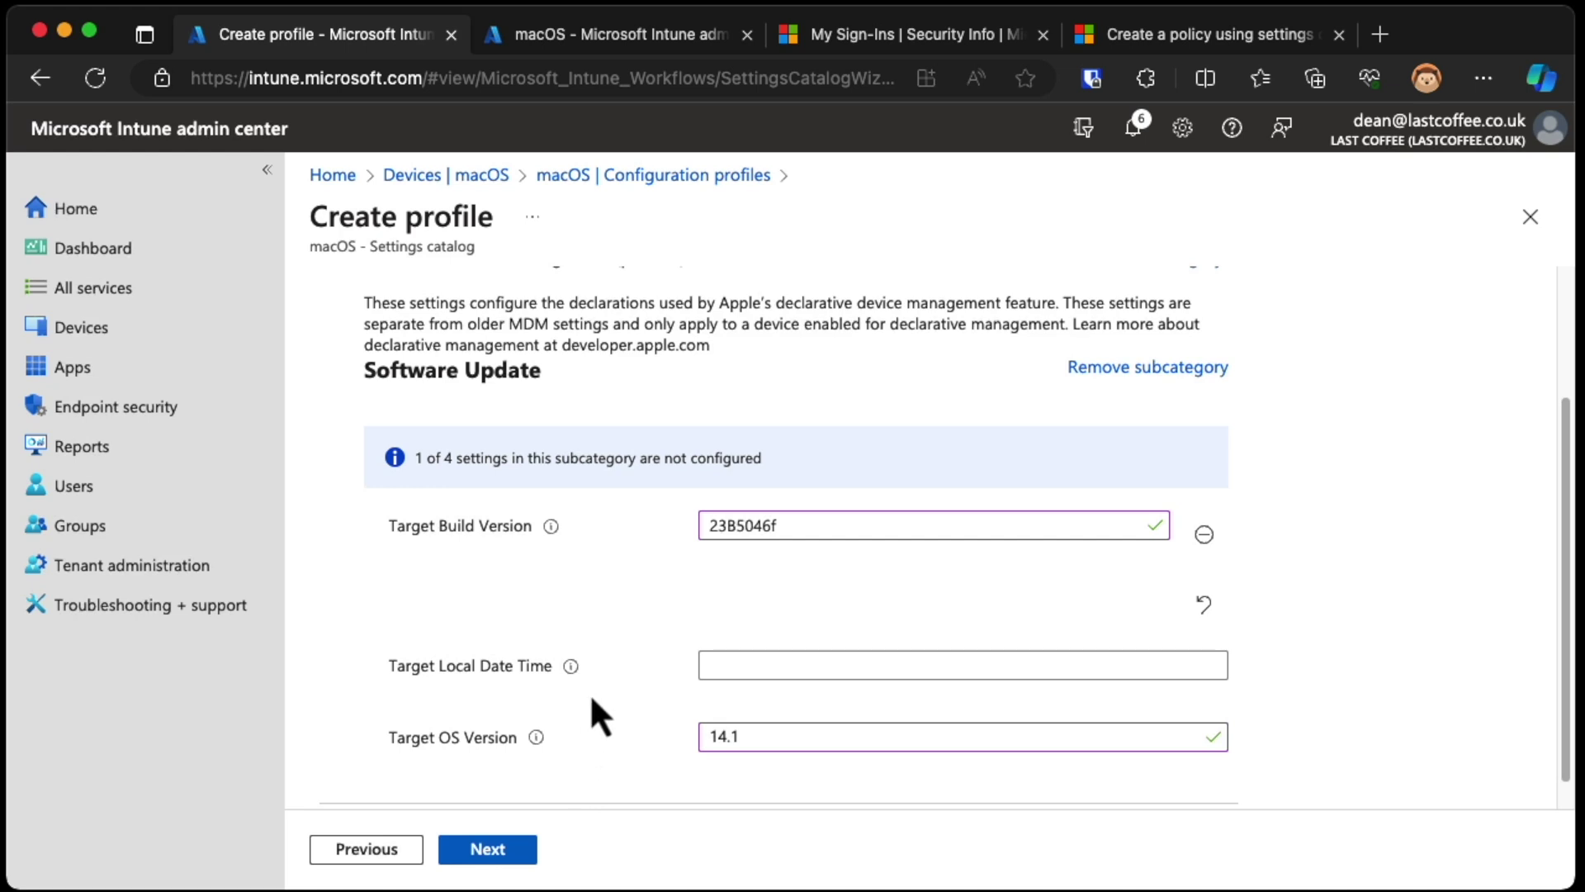
Try to continue to the scope tags with Target Local Date Time left empty, and check that setting's required format.
mouse_move(589, 690)
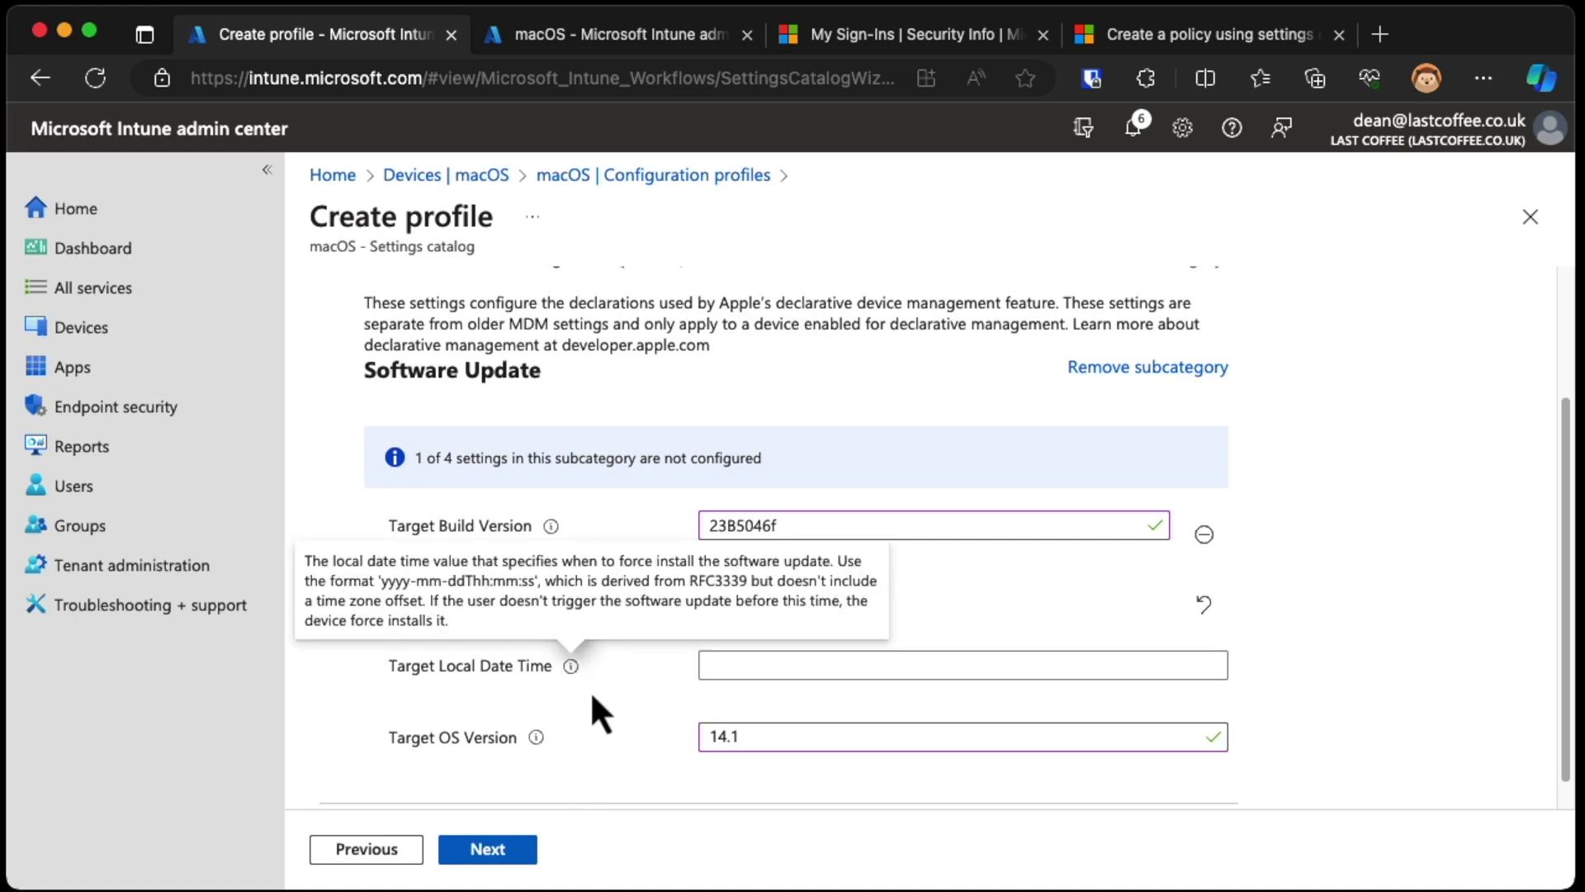
click(529, 853)
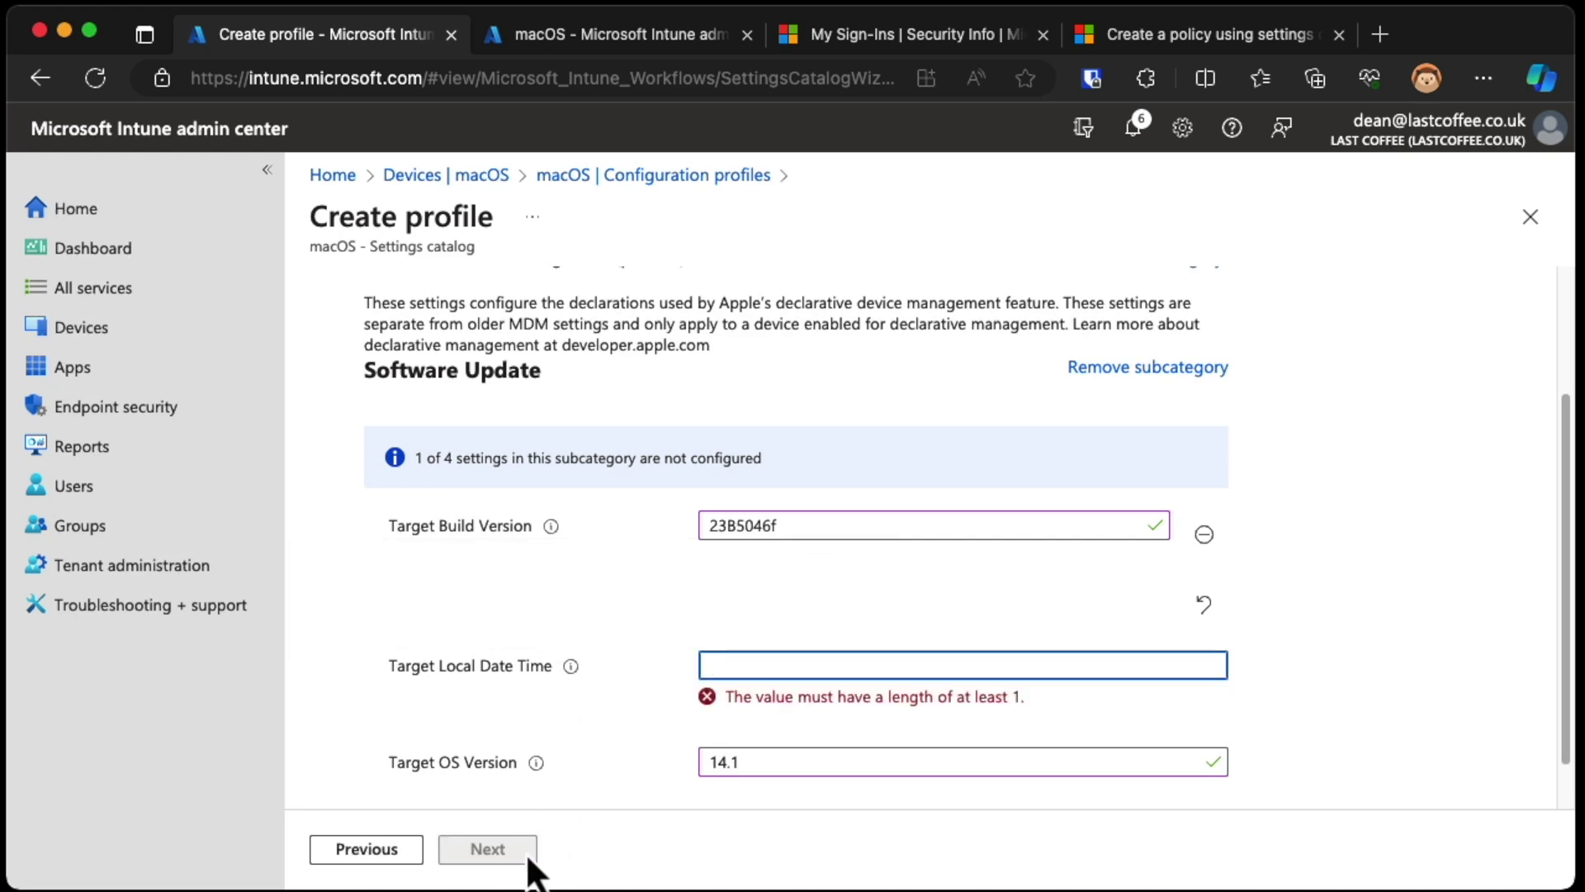
mouse_move(589, 690)
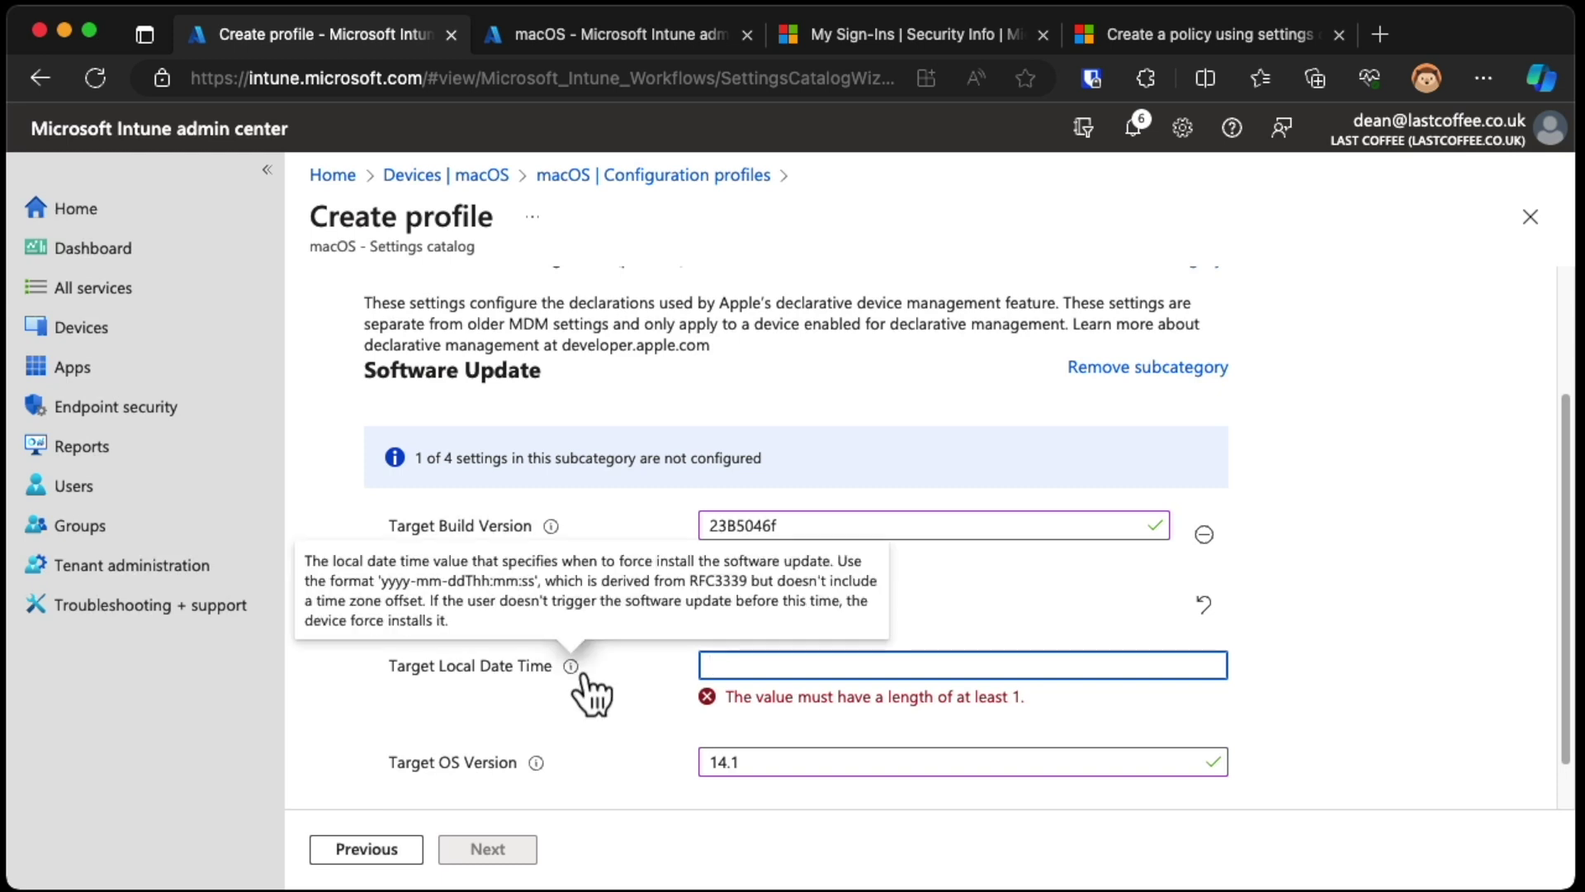
Set Target Local Date Time to 2023-10-21T12:50:00 and continue to the assignments, keeping the Default scope tag.
text(2023-10-21T12:50:00)
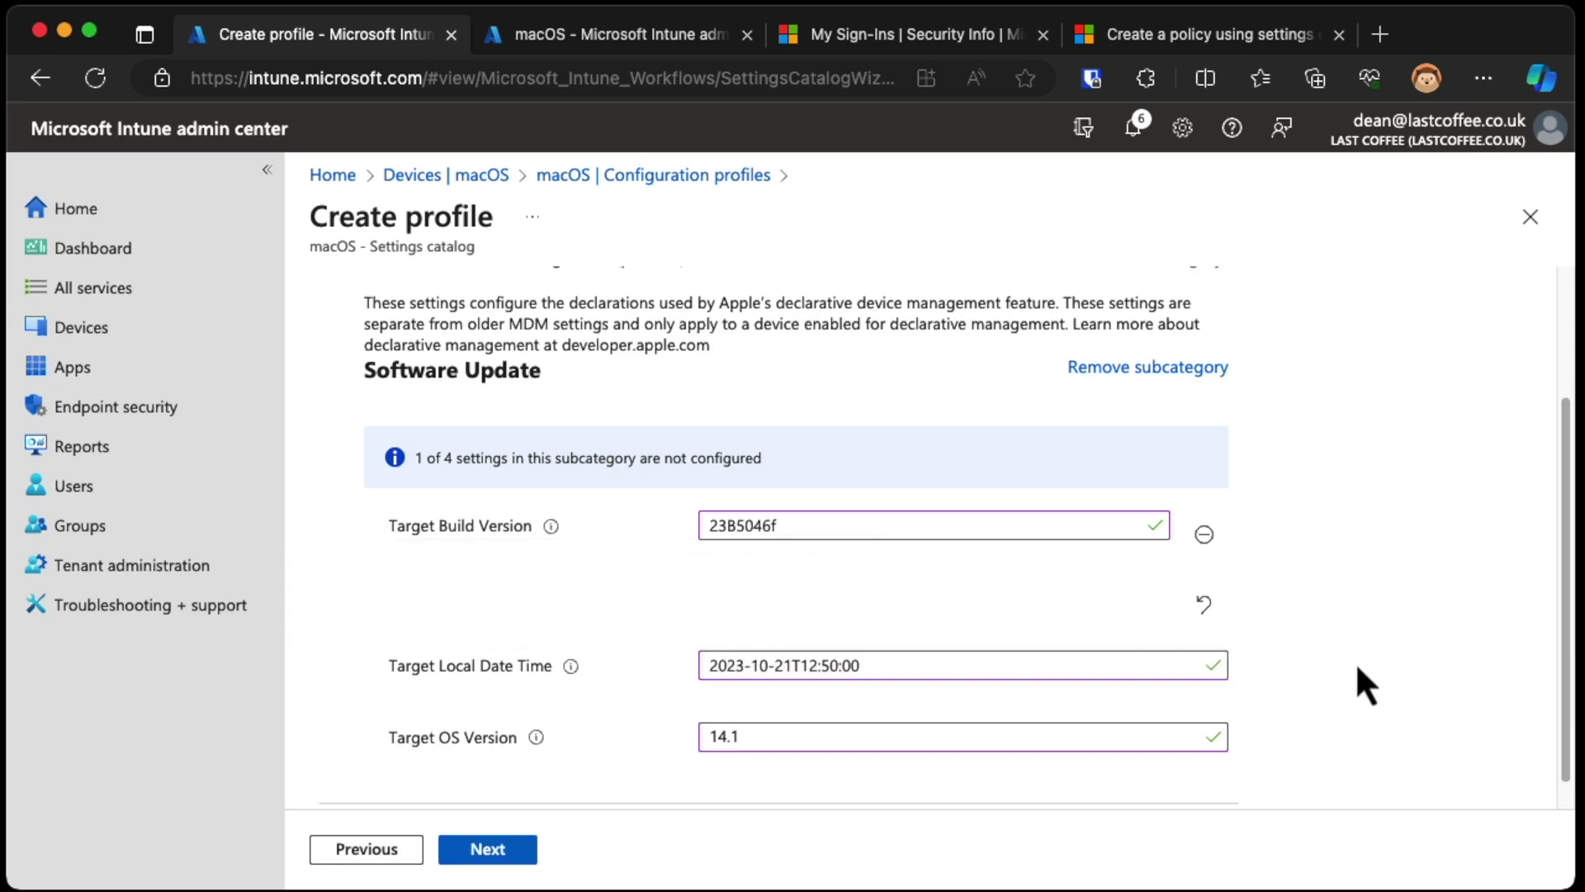
click(503, 851)
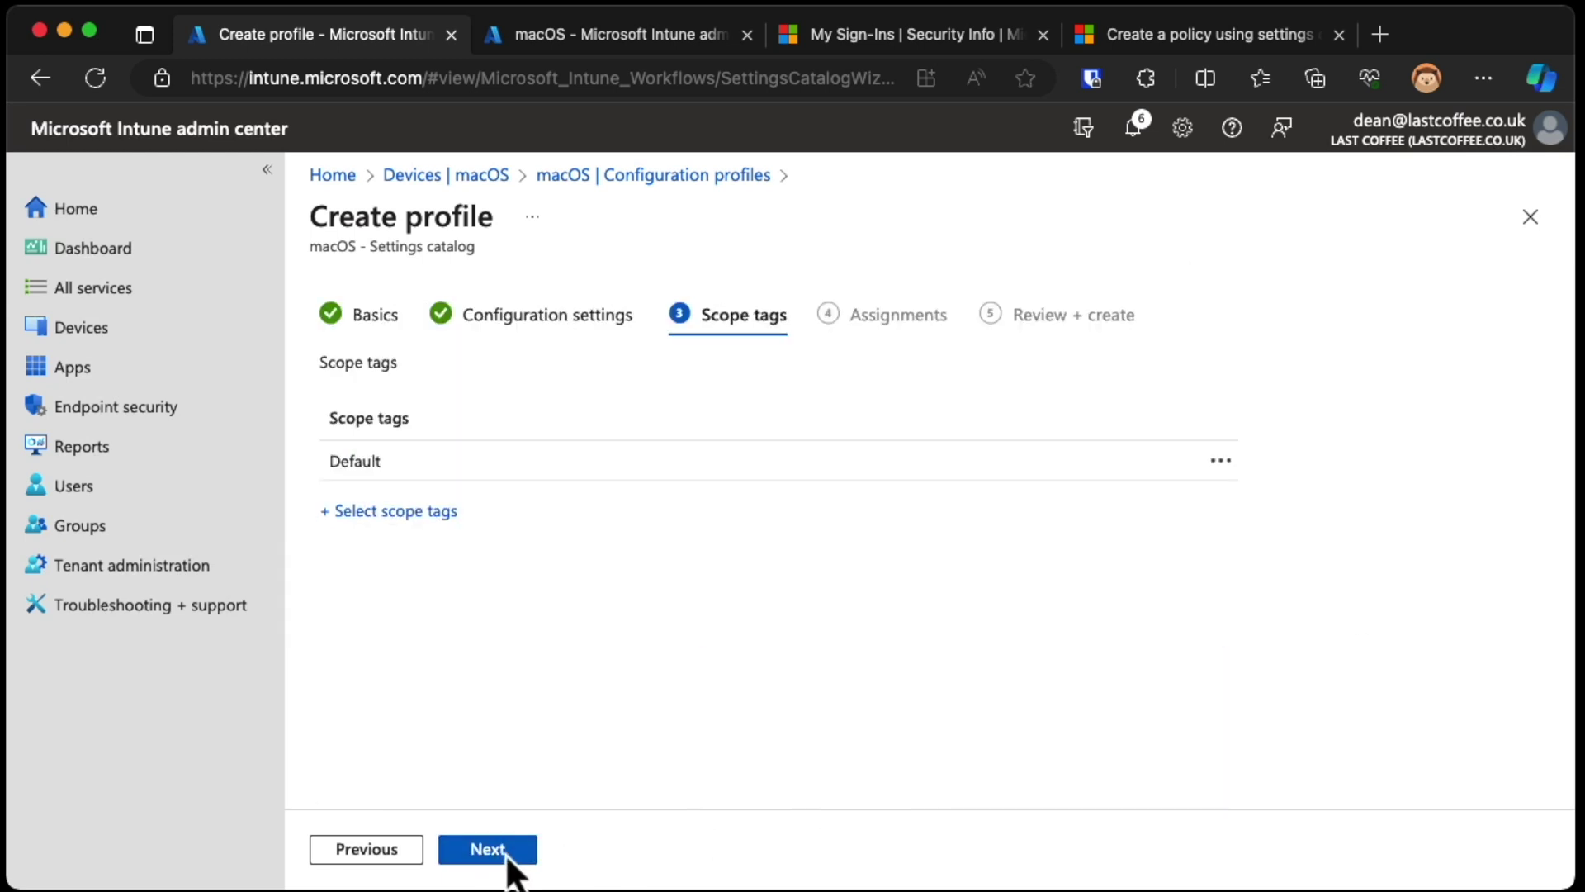
click(514, 851)
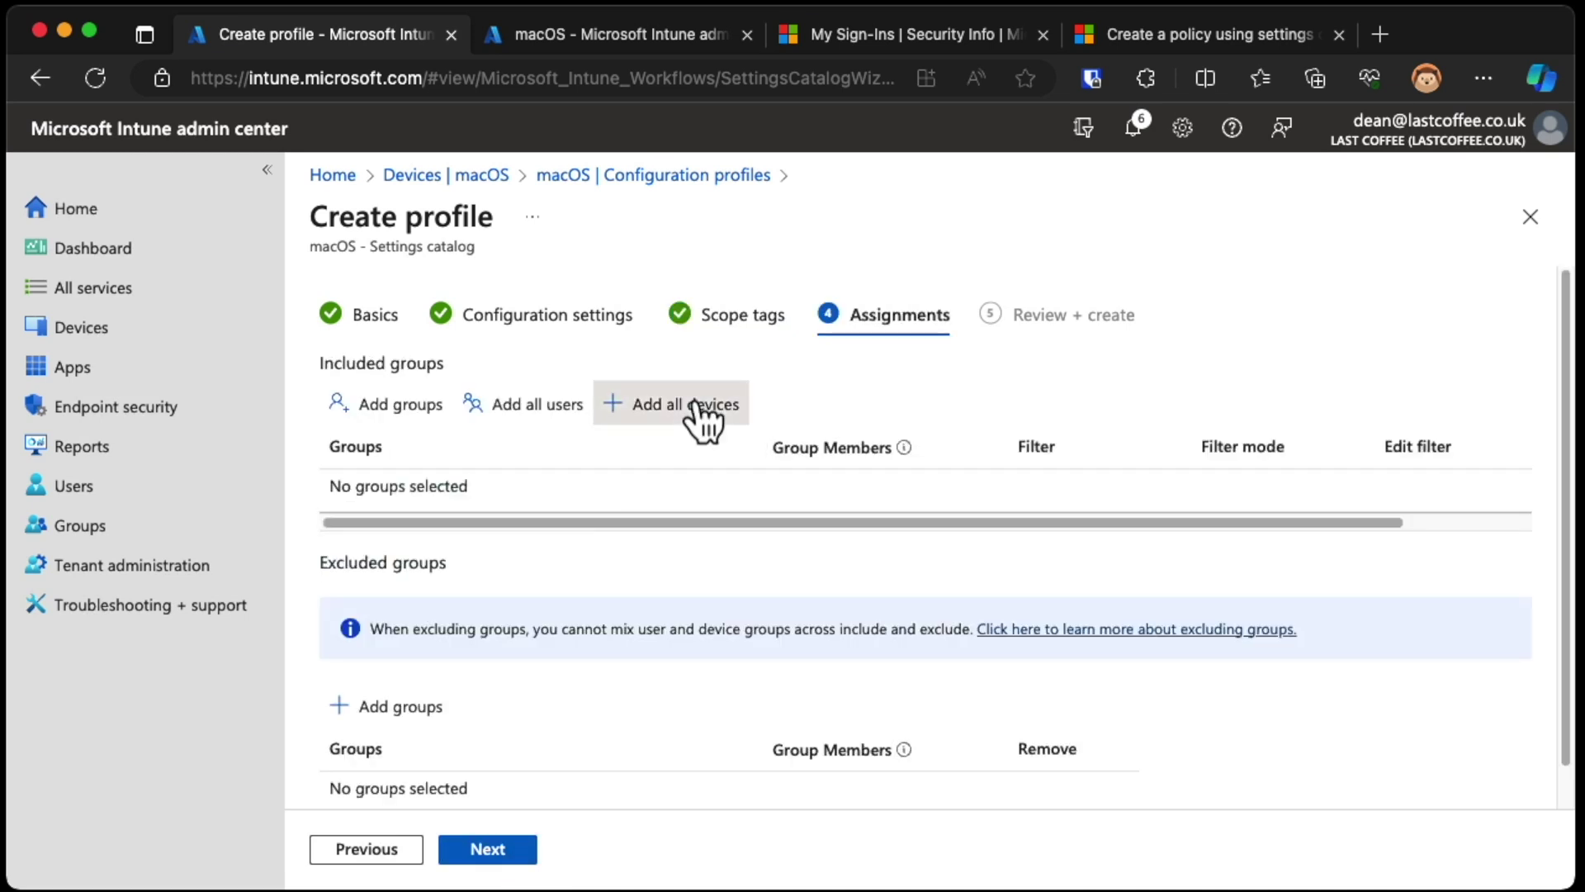
Assign the software update profile to all devices, review its summary and create it.
click(699, 406)
click(514, 851)
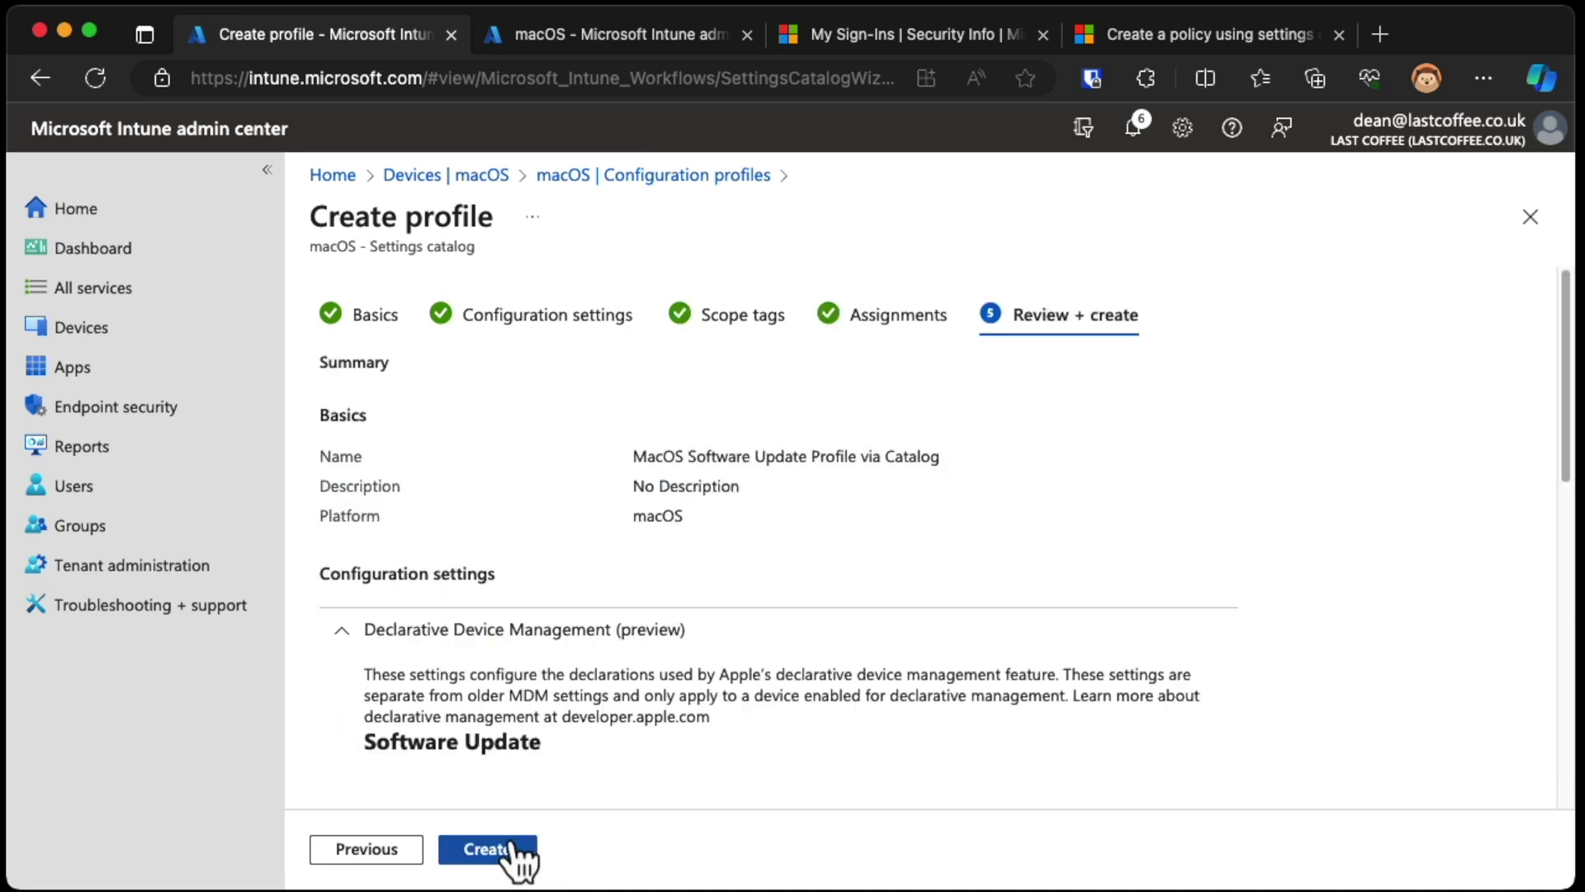
scroll(625, 696, down, 10)
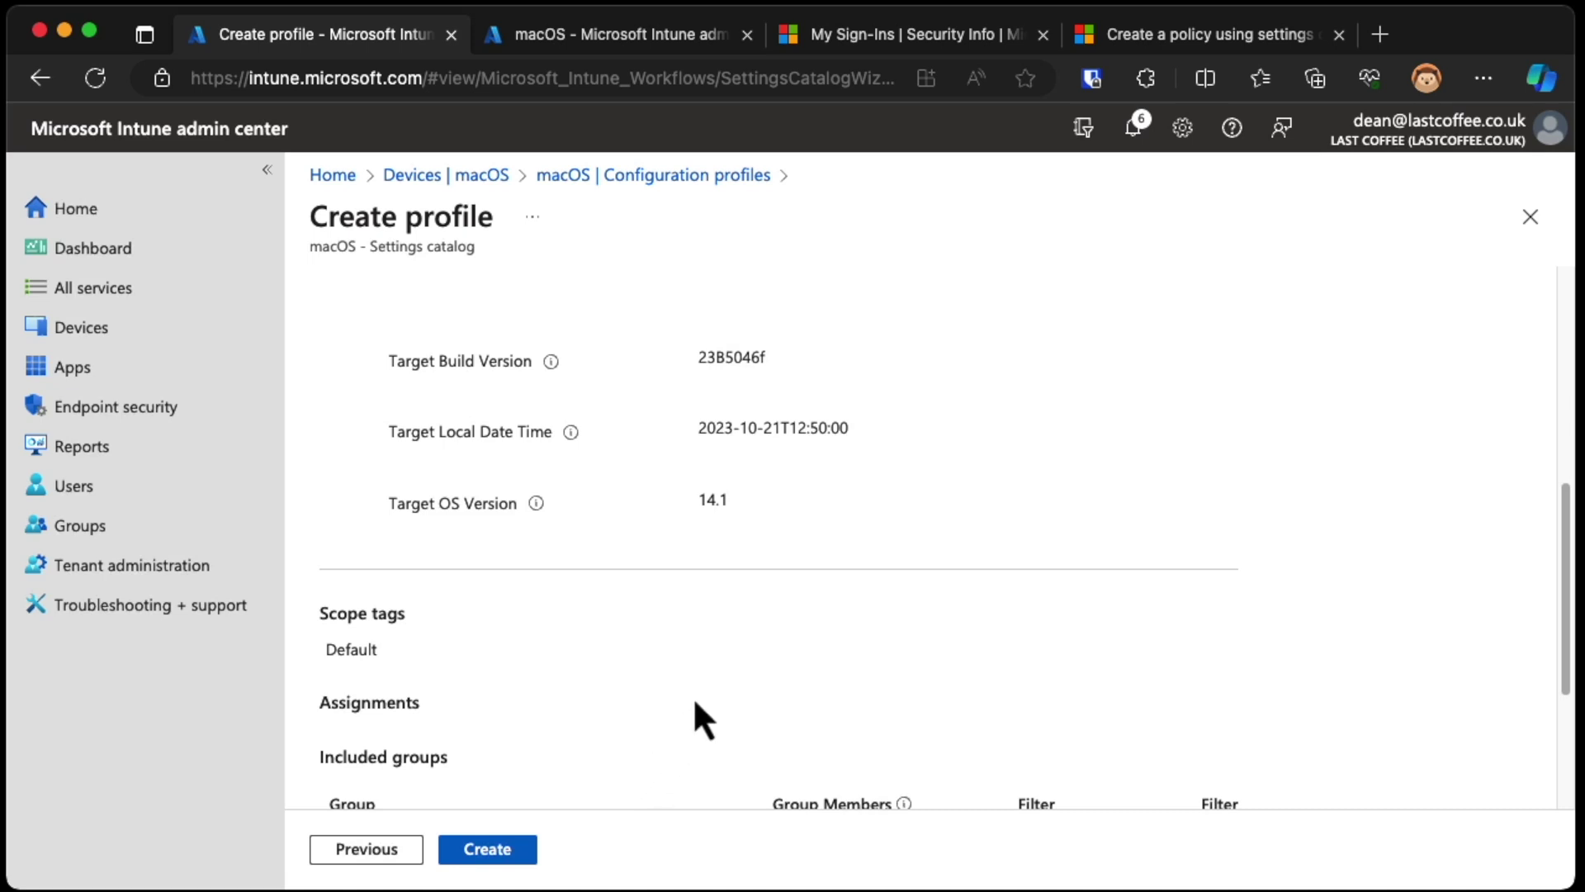
scroll(698, 718, down, 3)
click(506, 856)
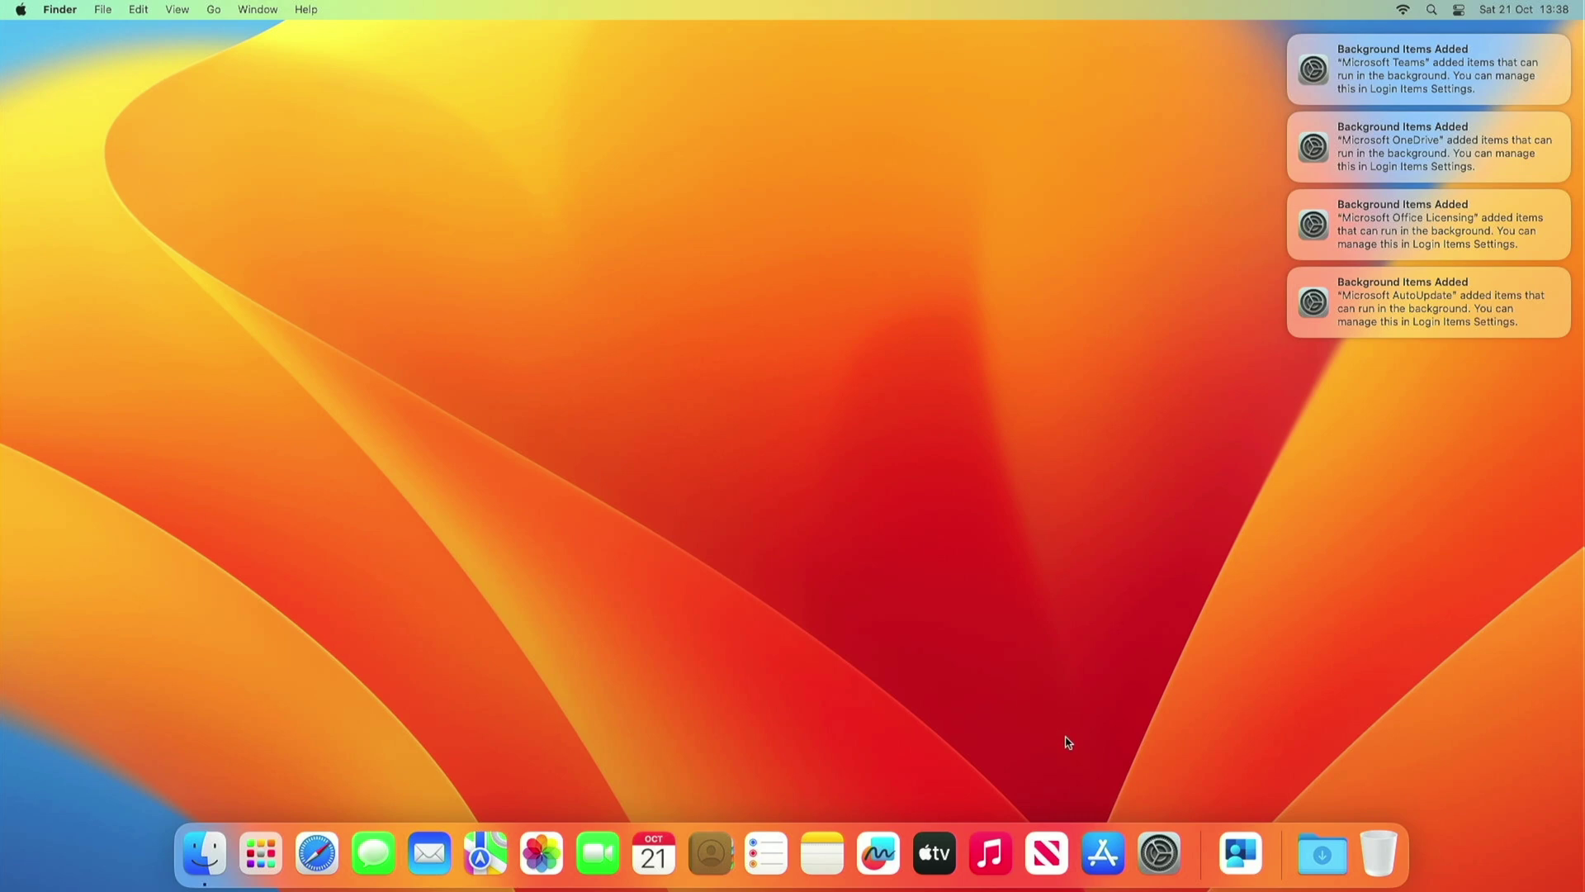
On the managed Mac, open System Settings and Company Portal, and run a status check for the Mac mini.
click(1159, 852)
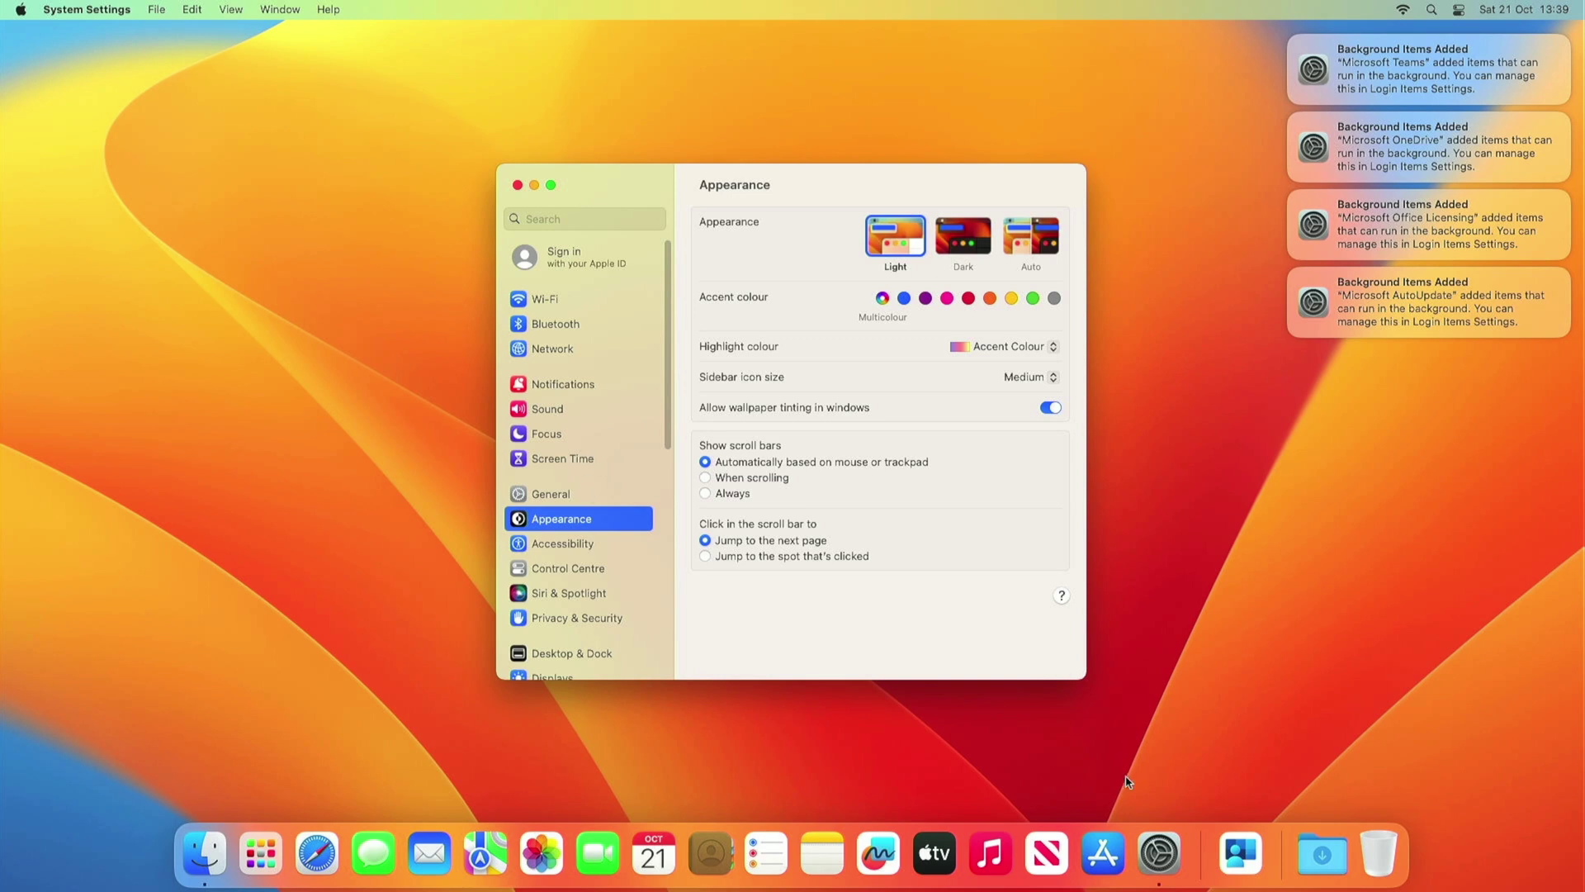
click(1230, 859)
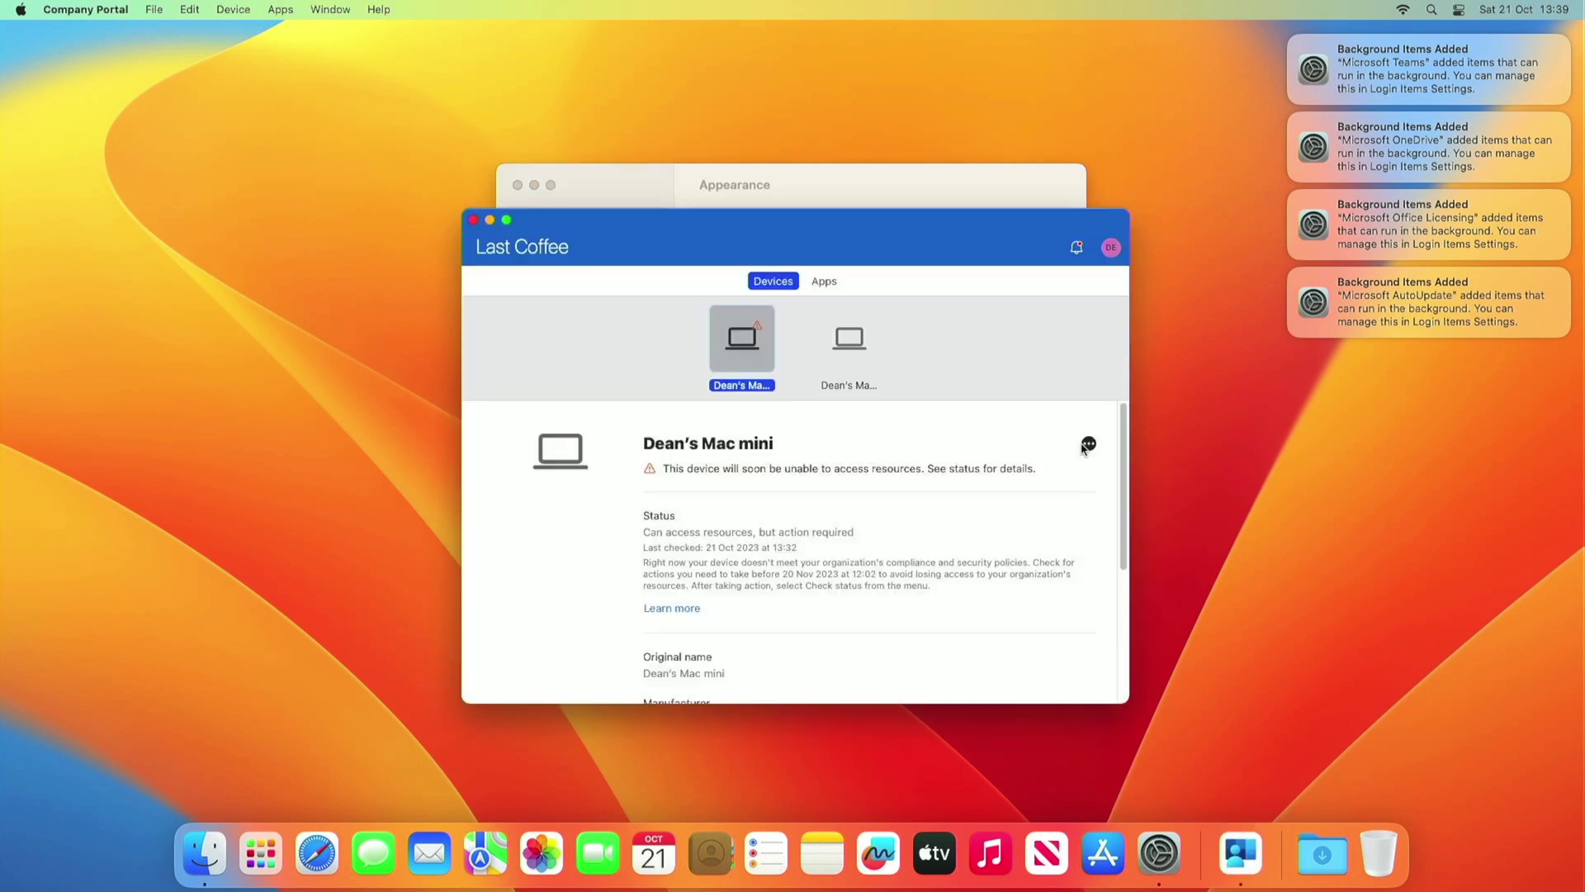
click(1088, 444)
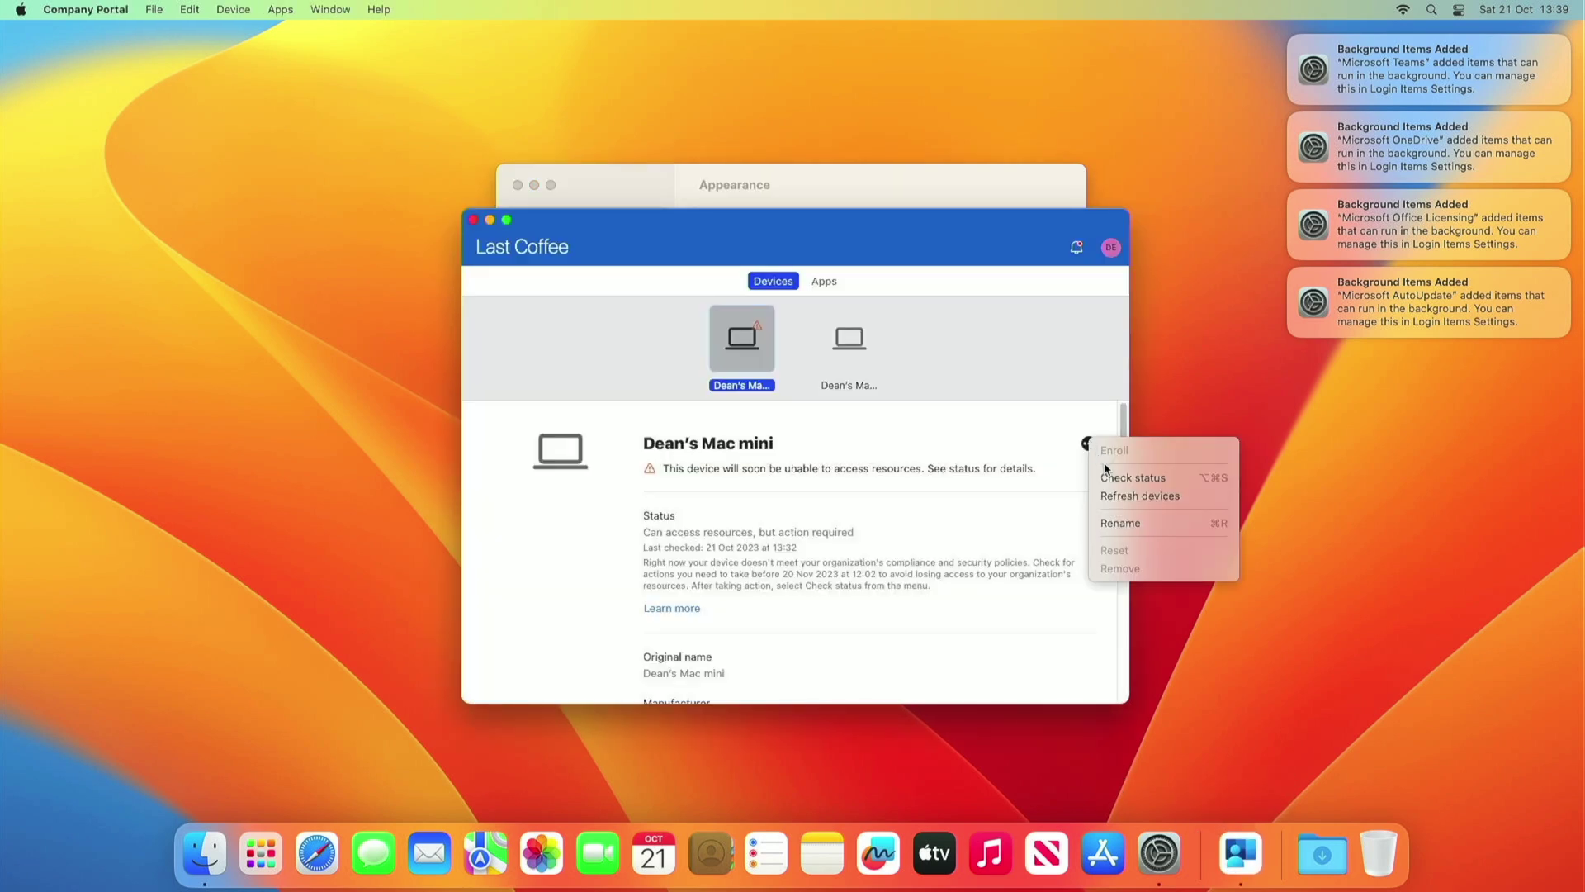
click(1110, 478)
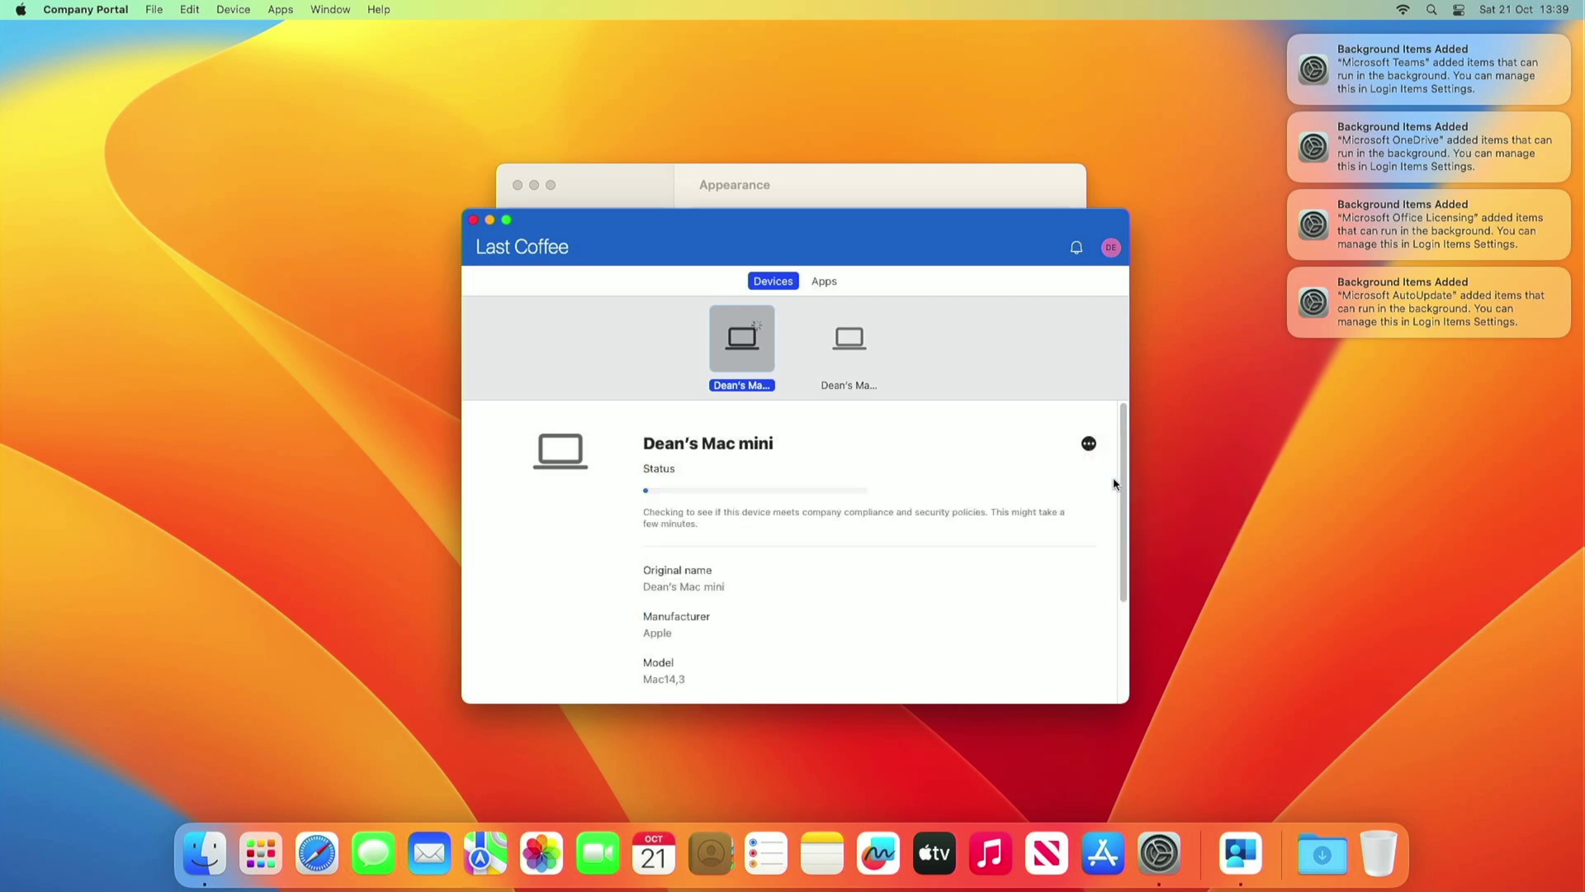
drag(1126, 496, 1104, 400)
Check the Mac mini's macOS version and build in the About page of System Settings, and close System Settings.
click(1160, 852)
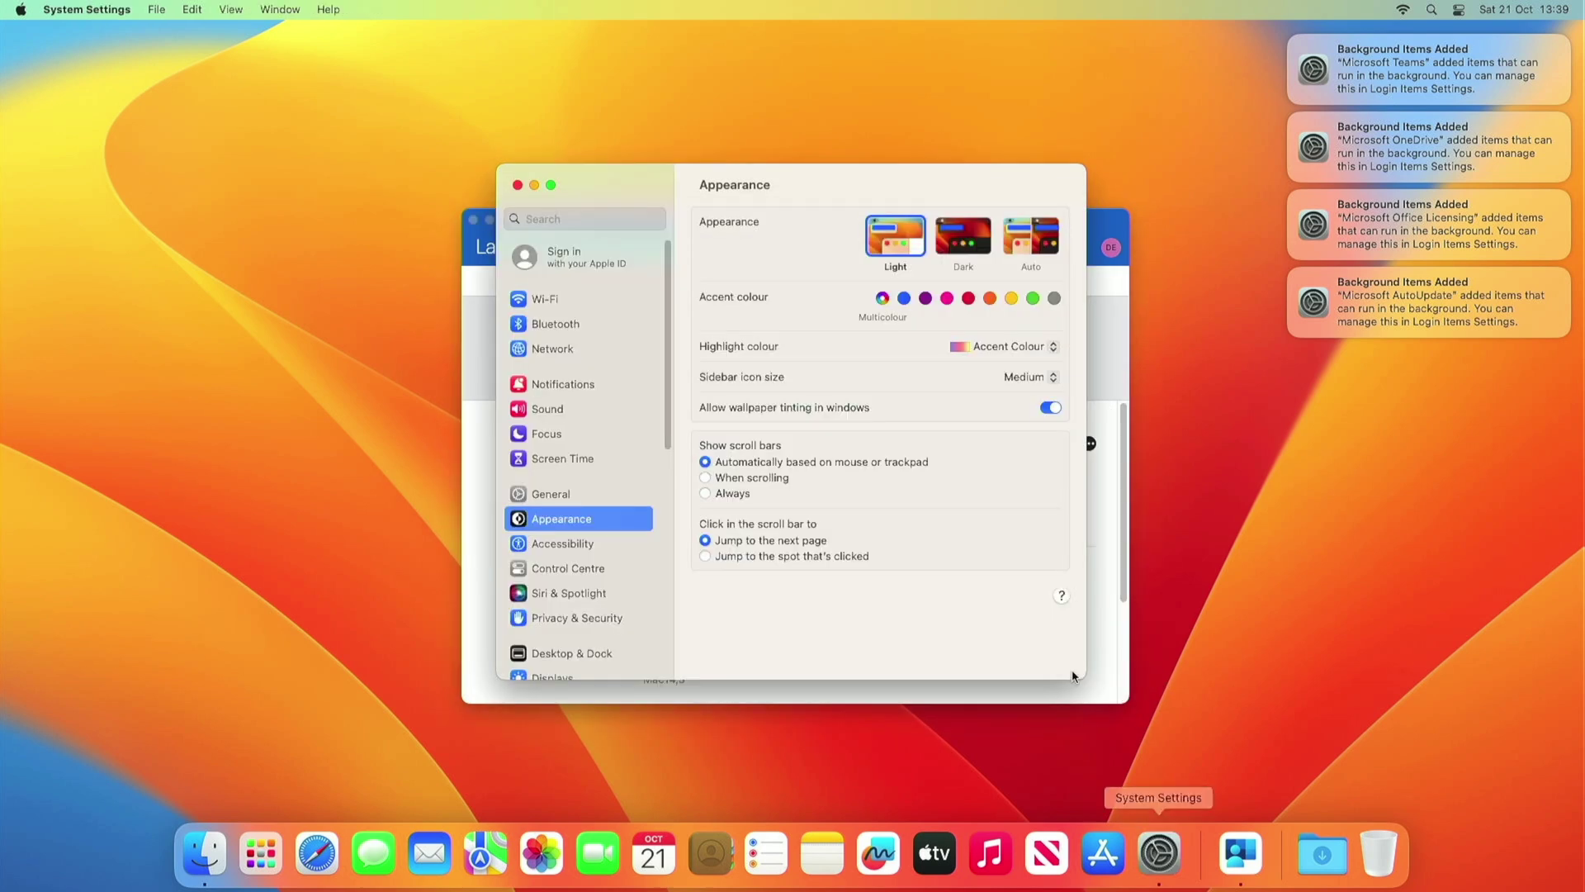
click(609, 501)
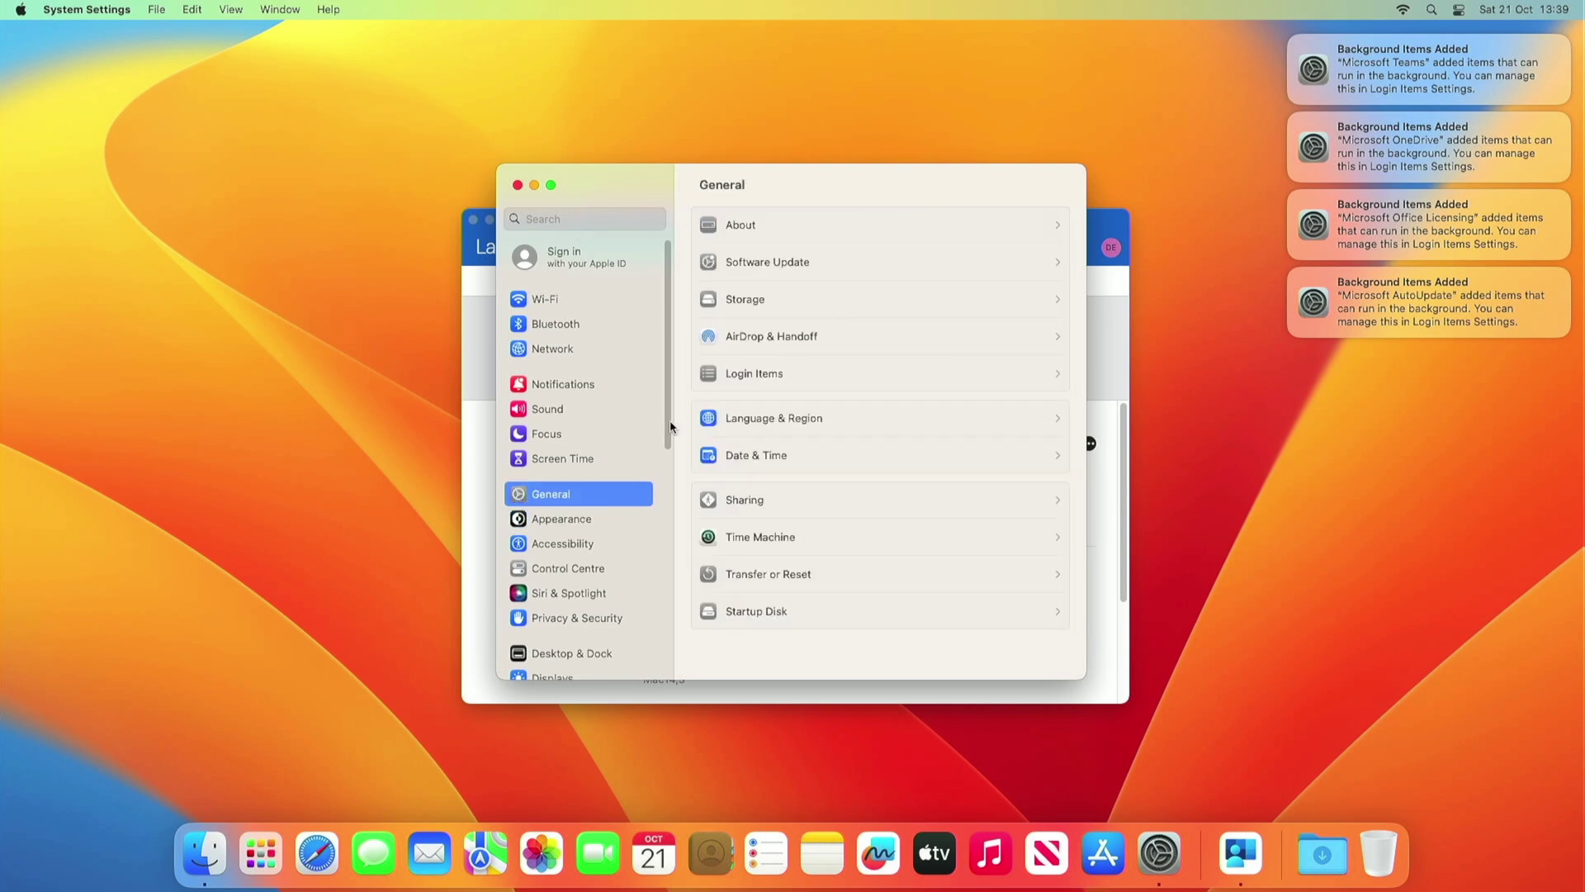
click(778, 232)
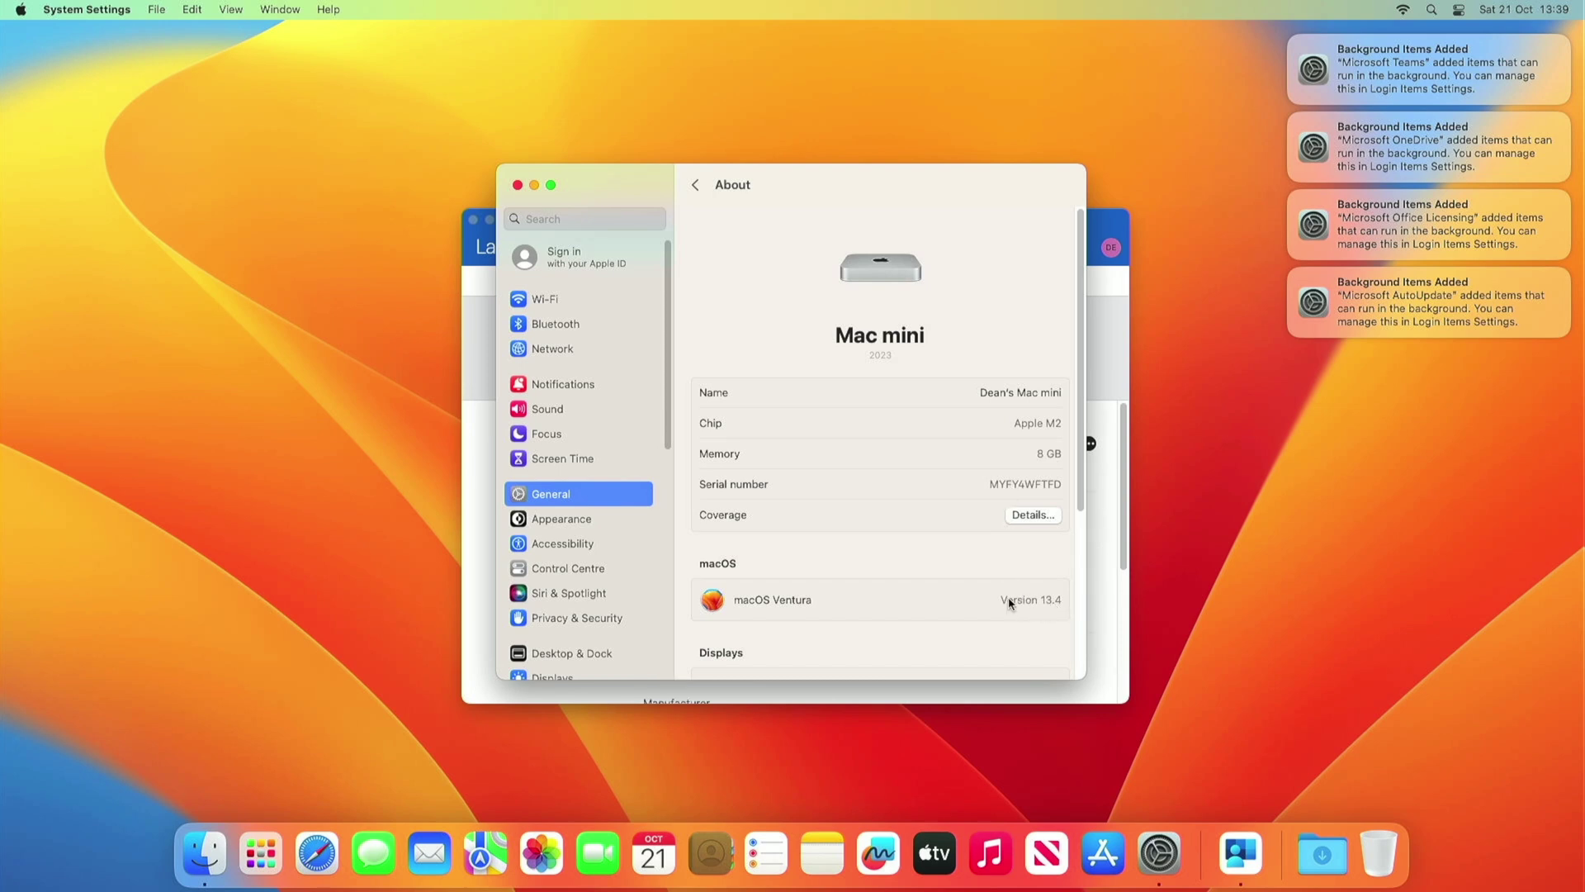
drag(1081, 479, 1085, 567)
scroll(1085, 566, down, 3)
scroll(1063, 434, up, 10)
drag(602, 185, 130, 54)
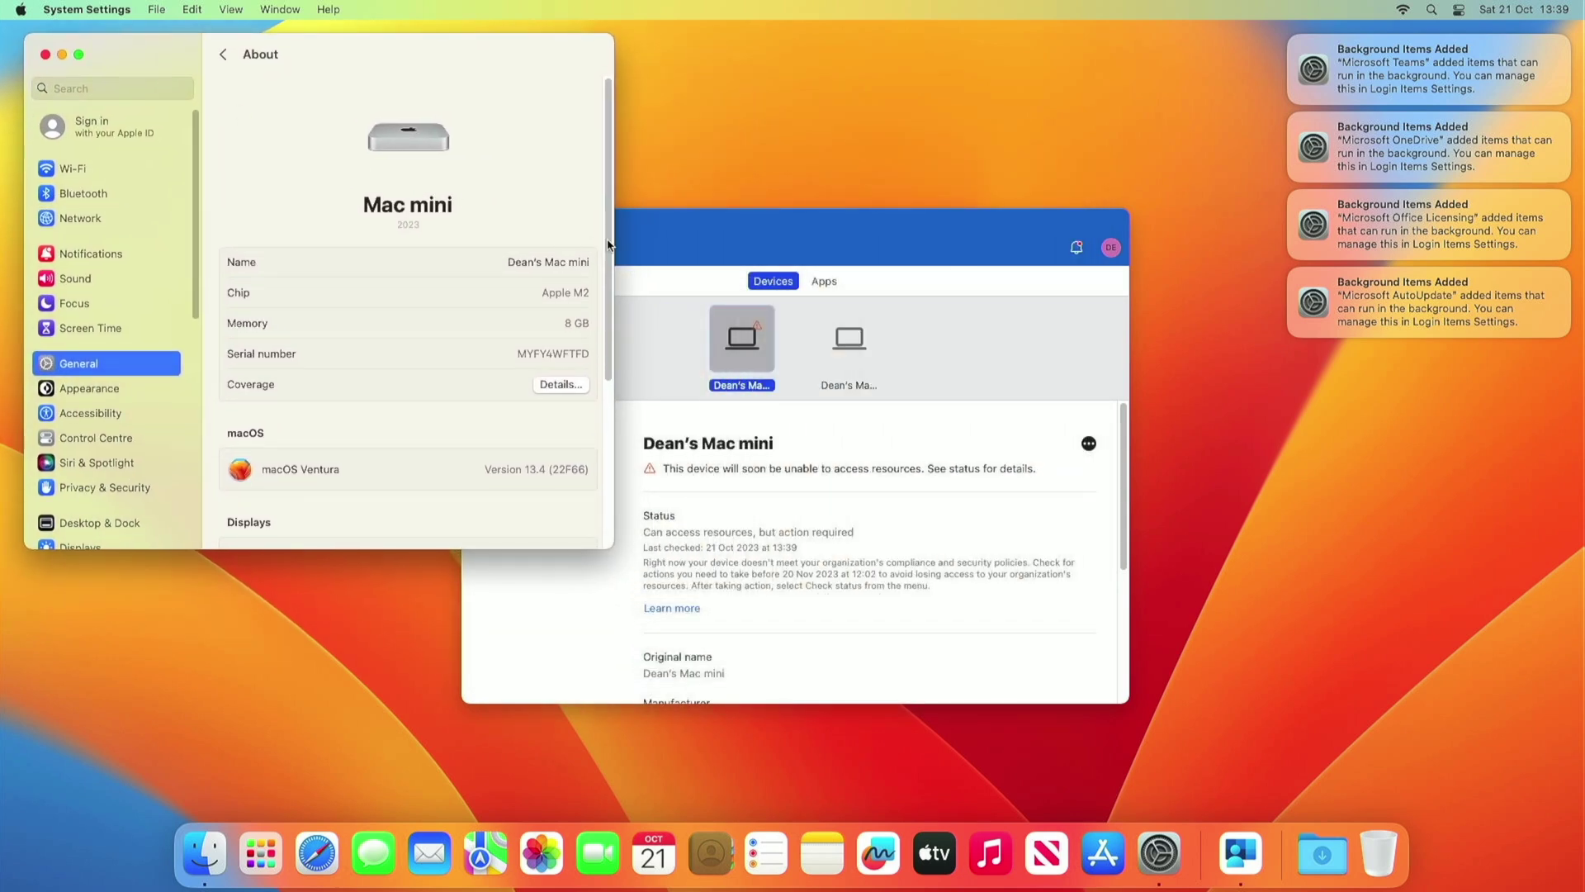
click(46, 56)
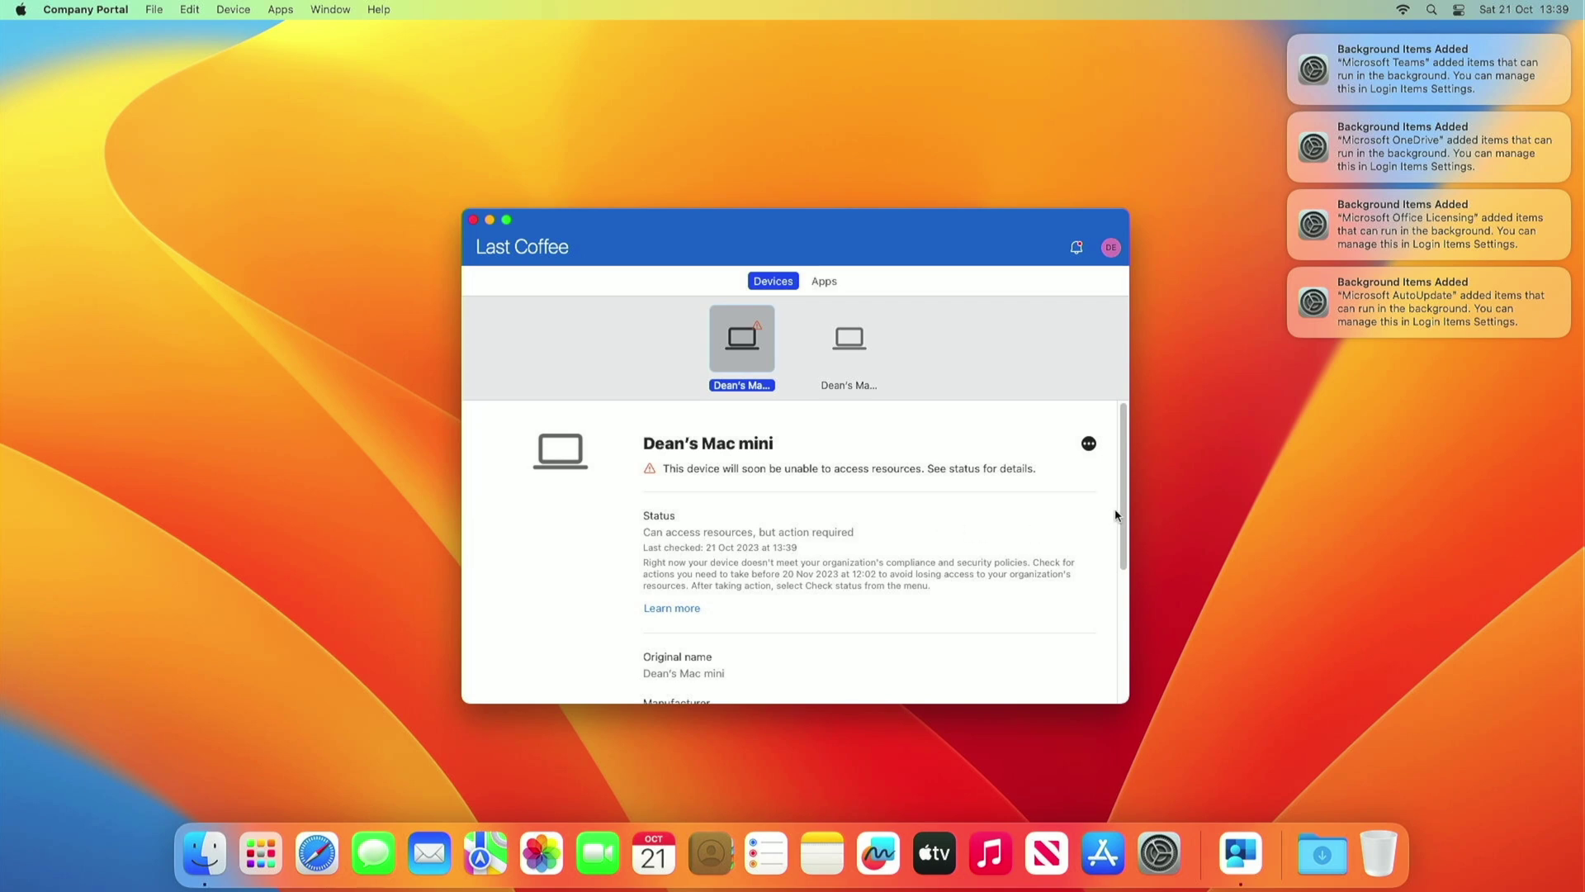
Run another status check for the Mac mini in Company Portal.
drag(1124, 516, 1095, 400)
click(1089, 445)
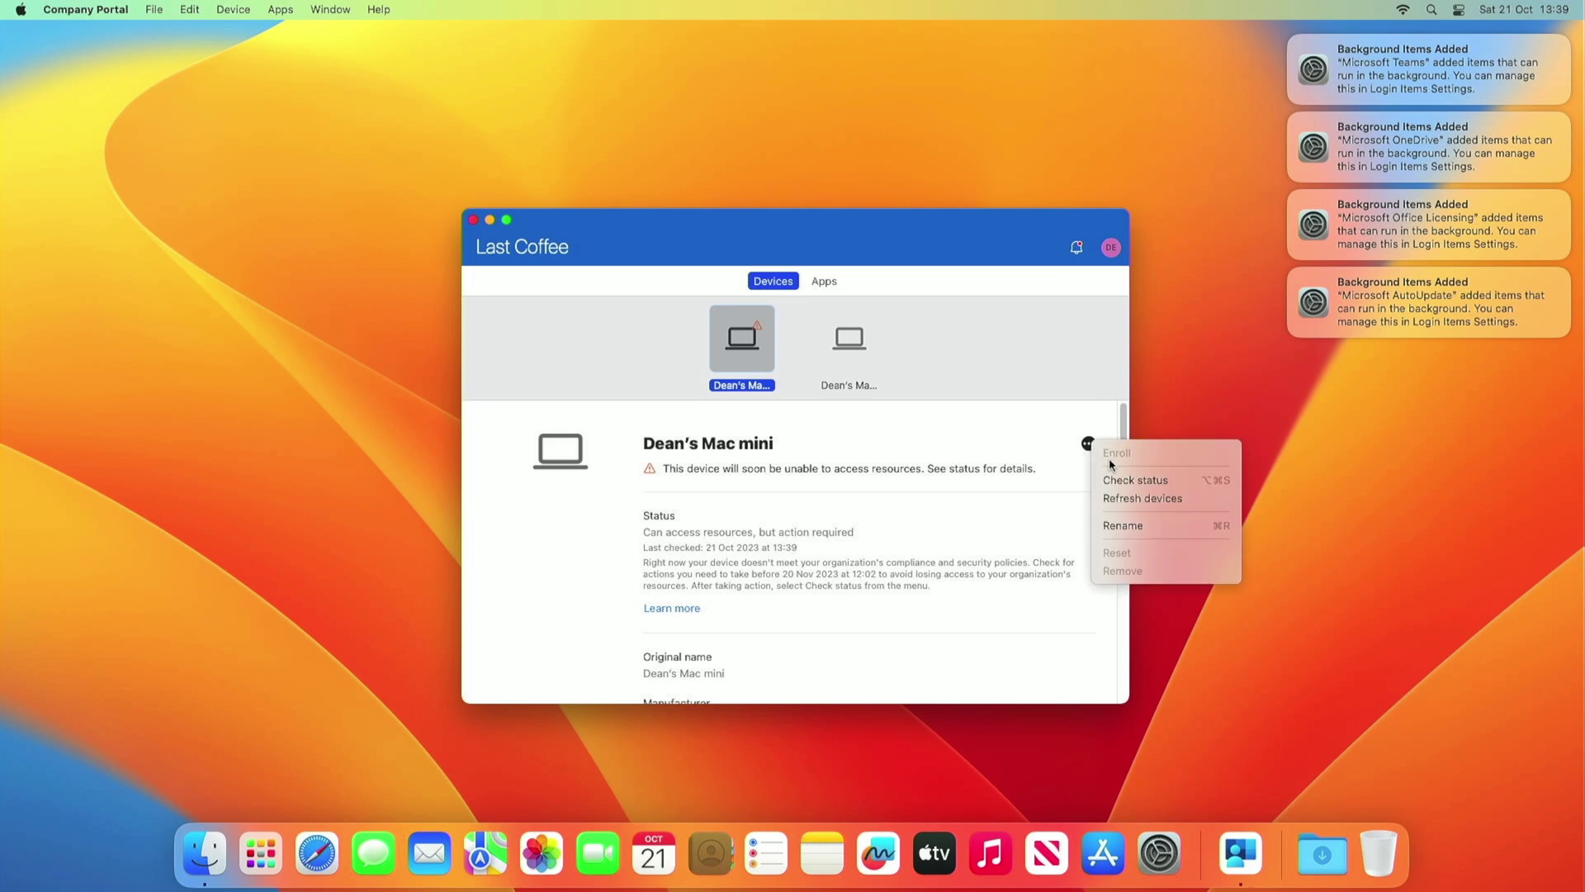
click(1133, 480)
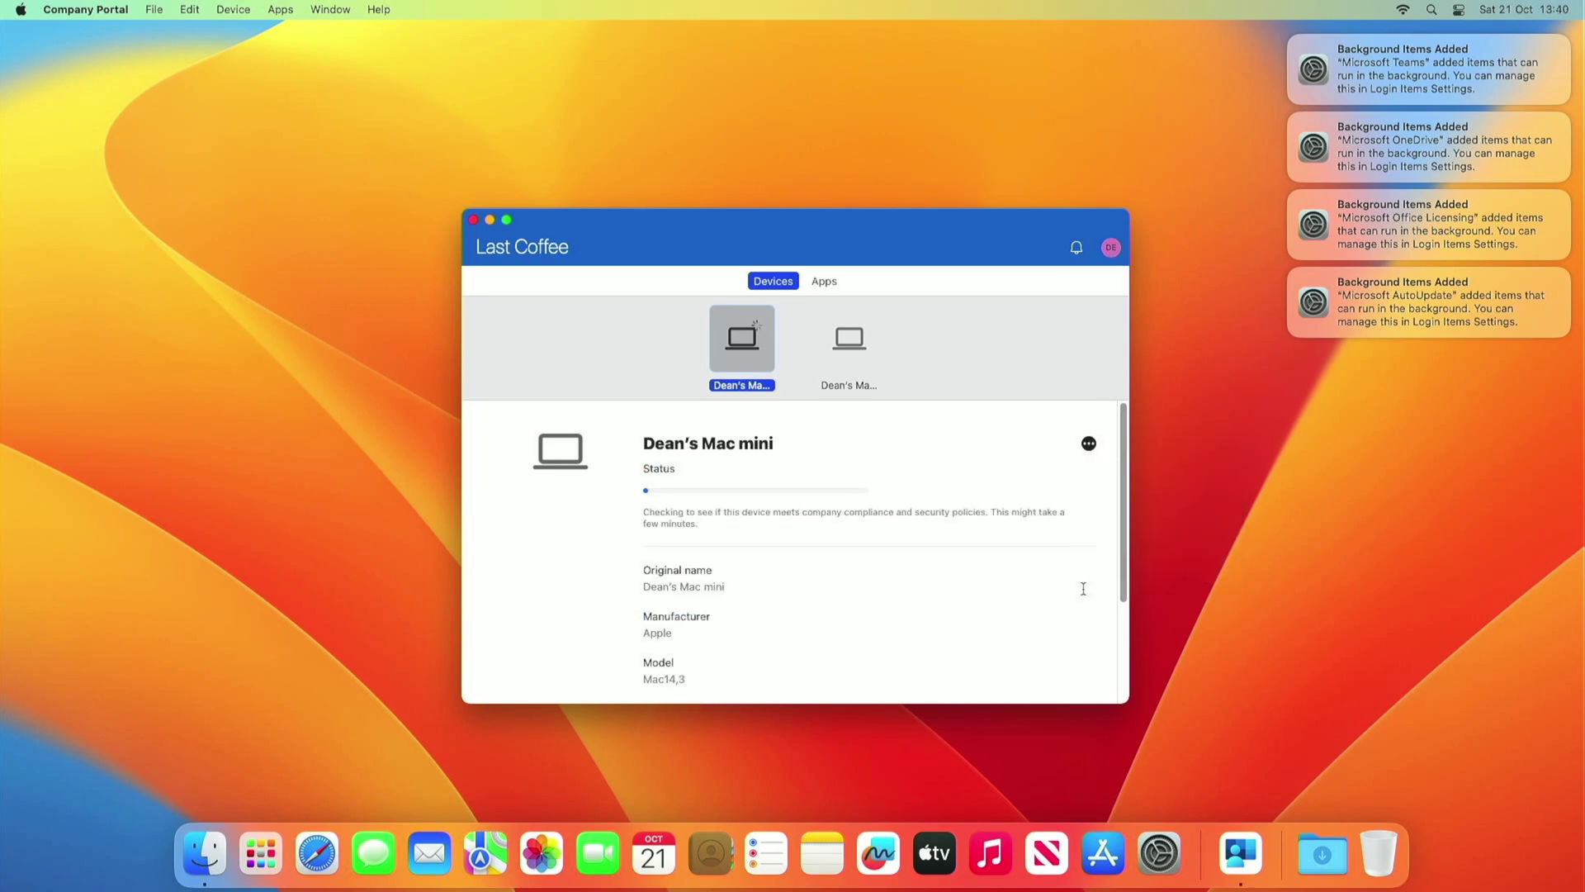
Reopen System Settings and open the list of managed device profiles under Privacy & Security.
click(1169, 850)
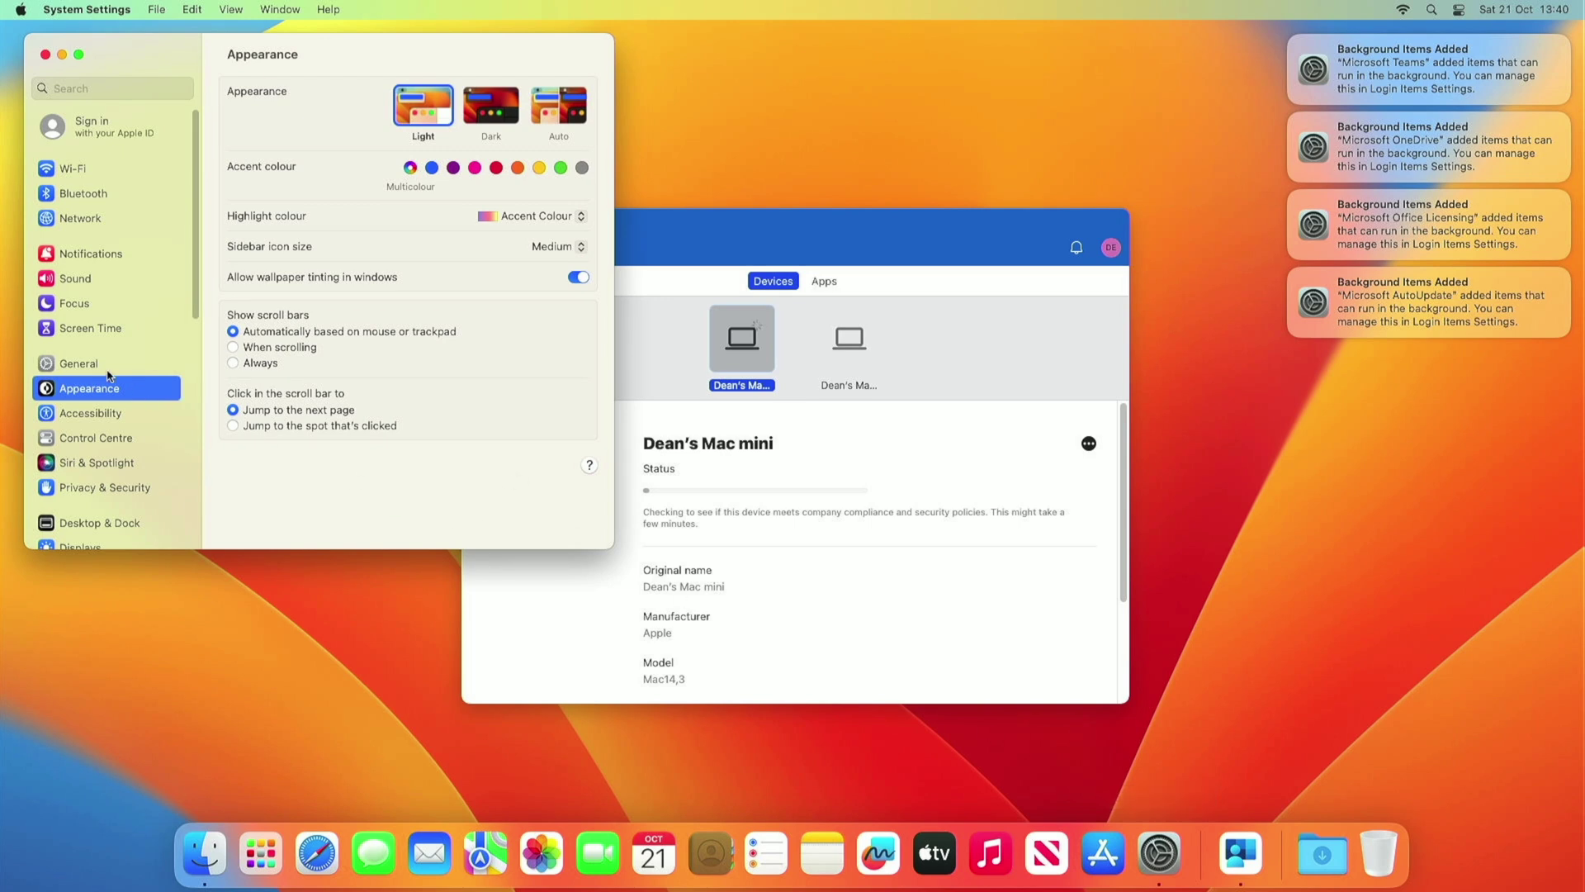
click(124, 487)
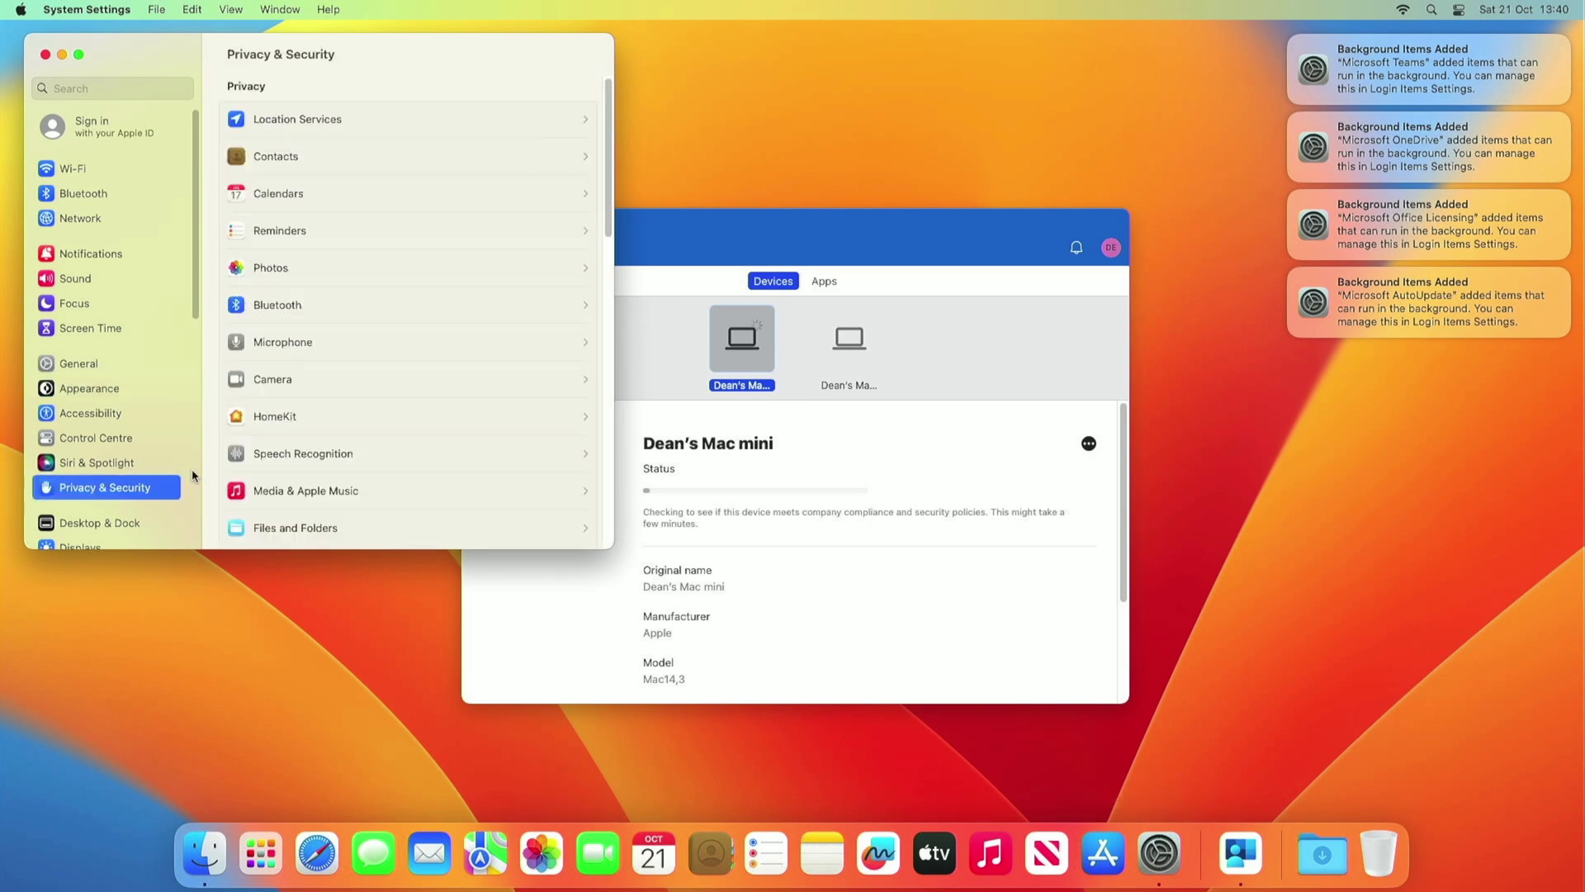
scroll(400, 454, down, 4)
scroll(411, 461, down, 10)
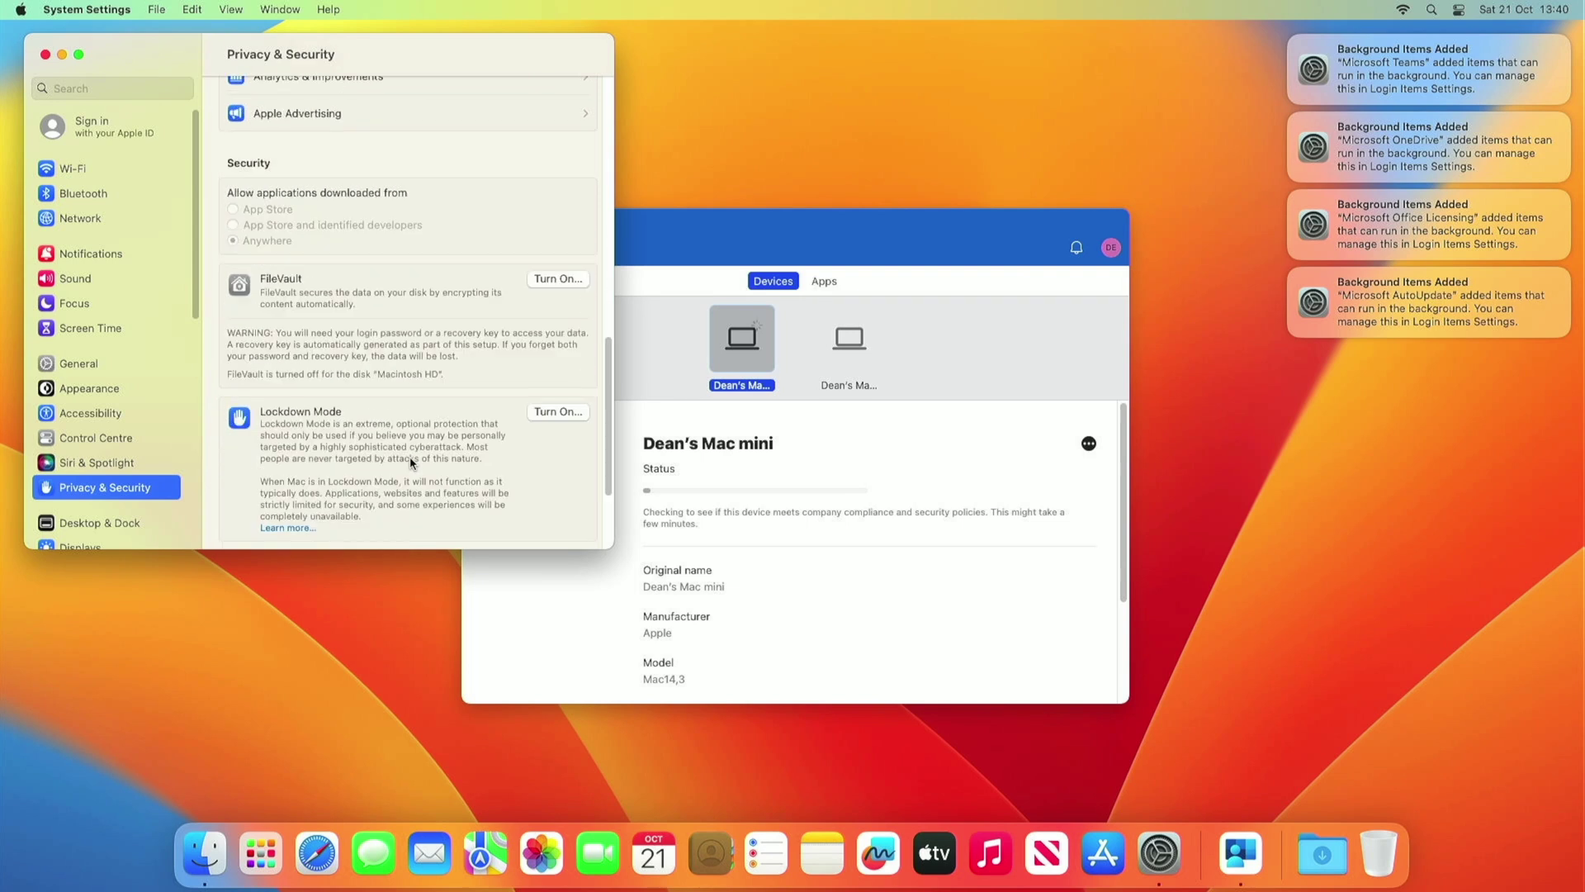
click(484, 506)
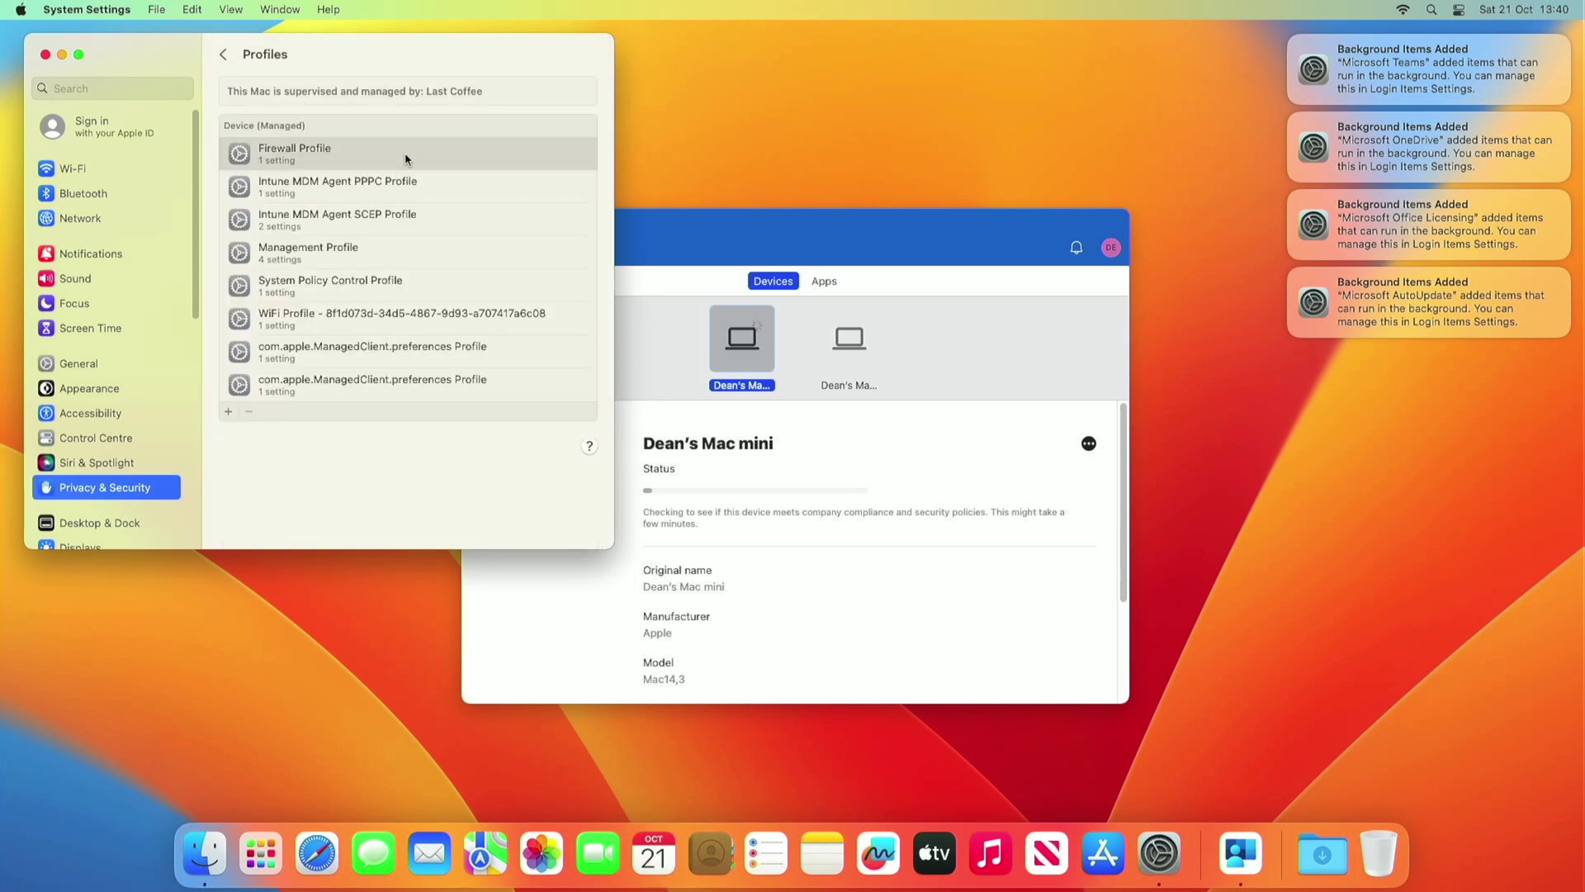
Examine the custom com.microsoft.office settings in the last com.apple.ManagedClient.preferences profile, and close its details.
click(383, 380)
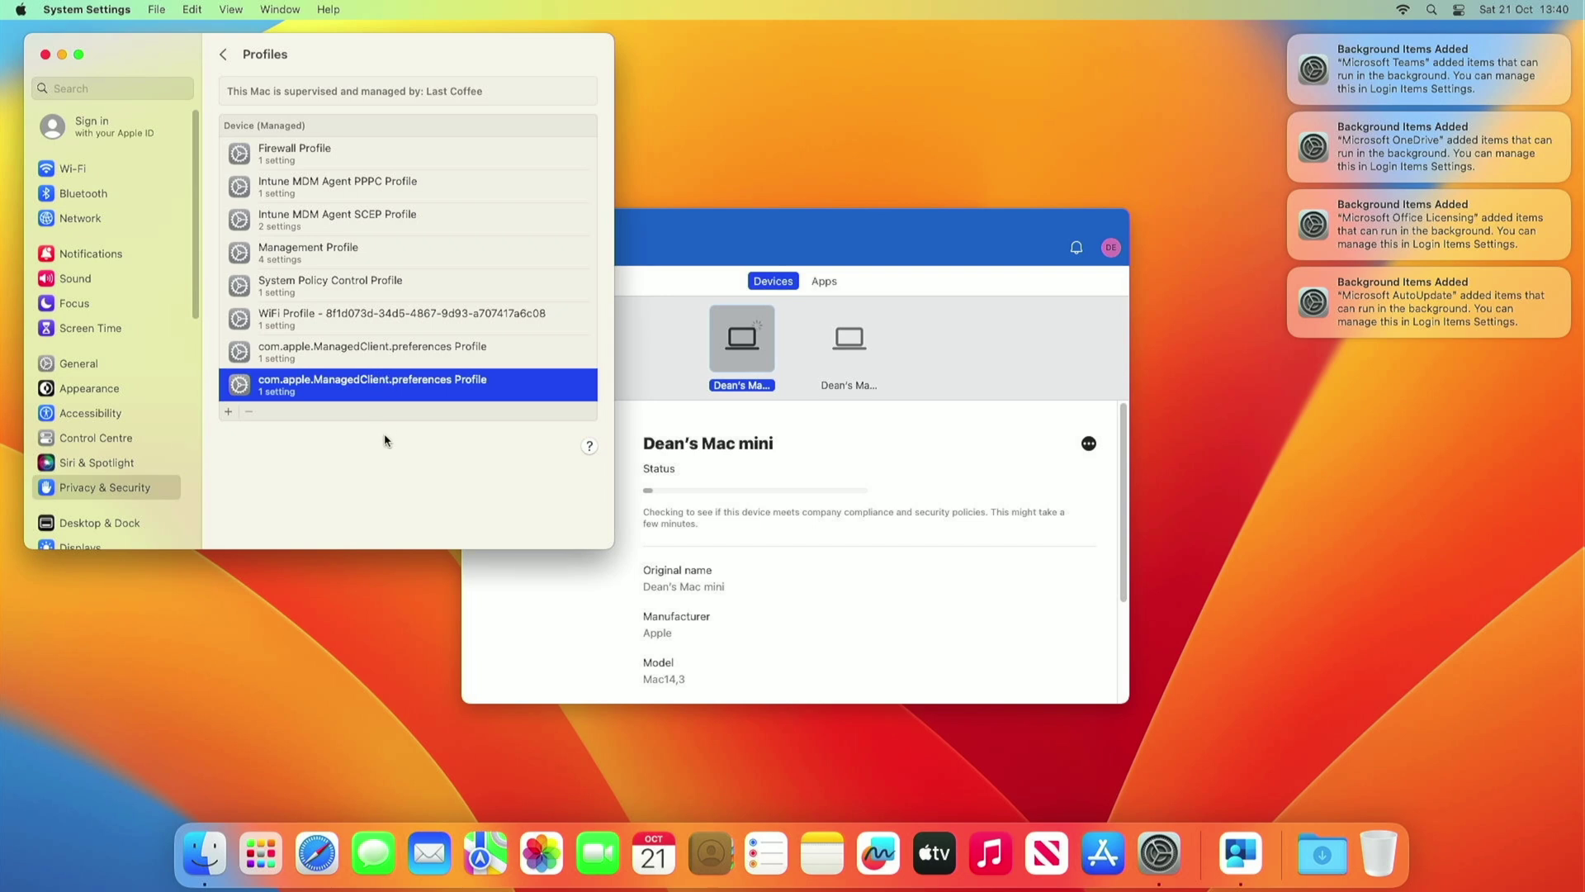
double_click(296, 394)
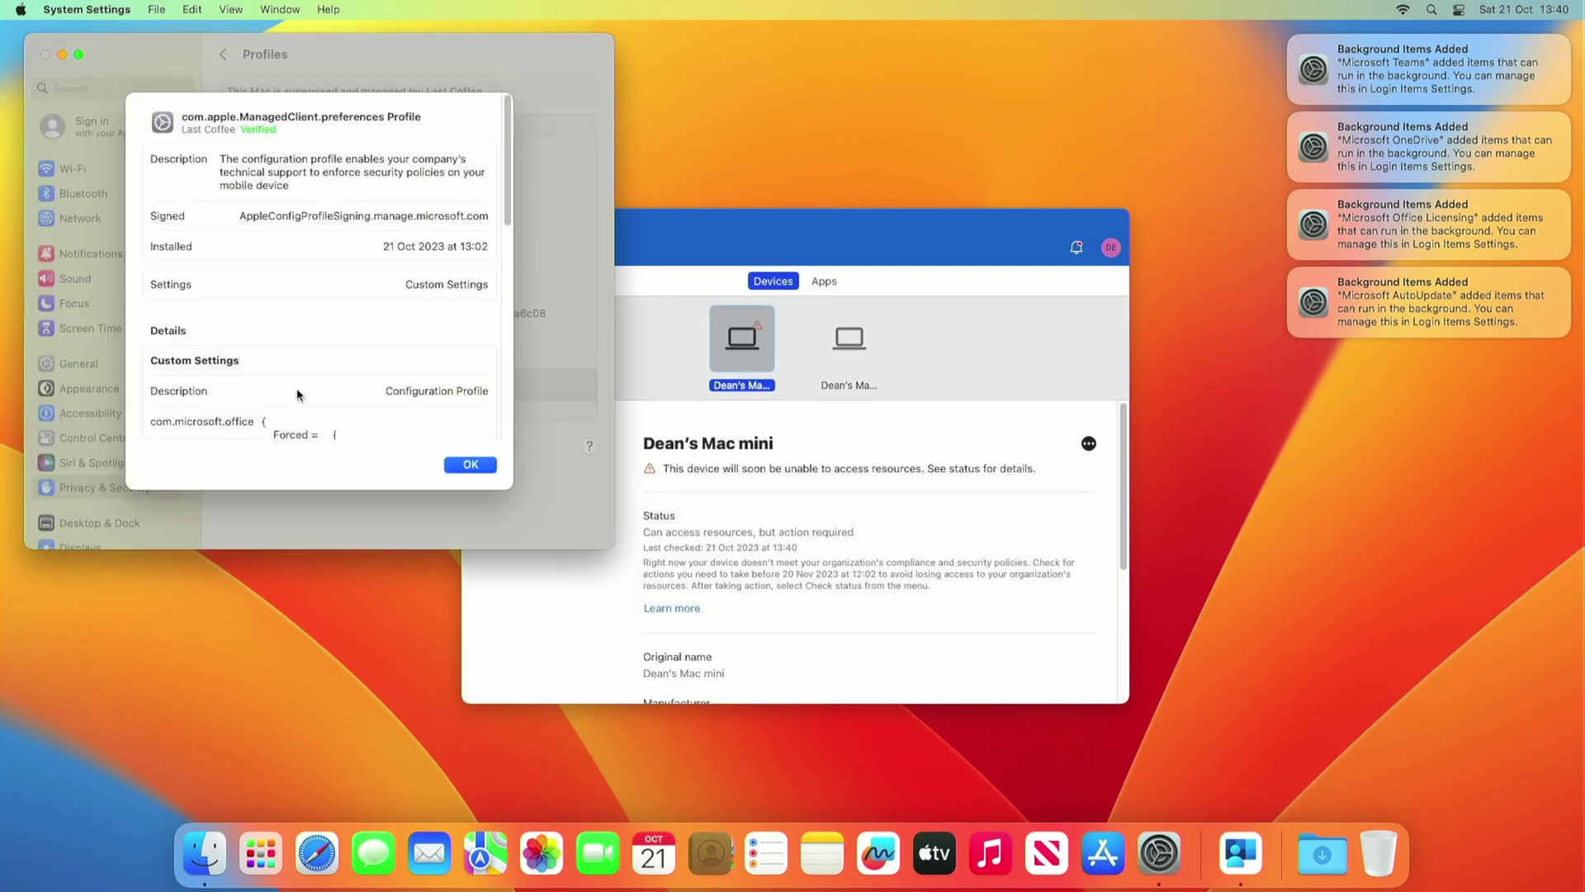
scroll(428, 325, down, 2)
scroll(428, 324, down, 5)
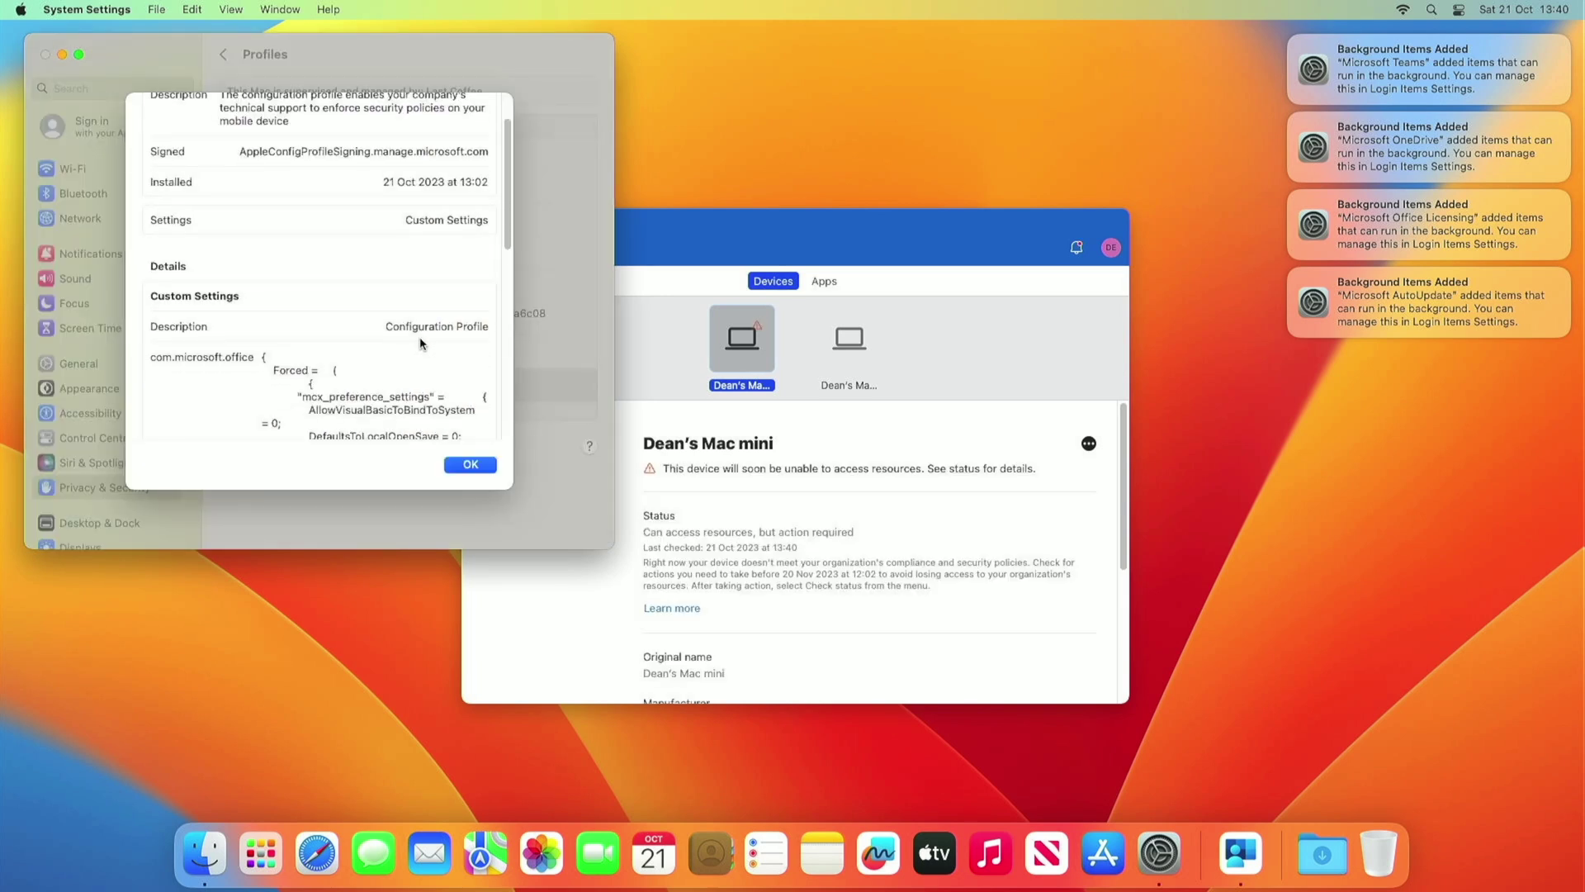
scroll(419, 340, down, 3)
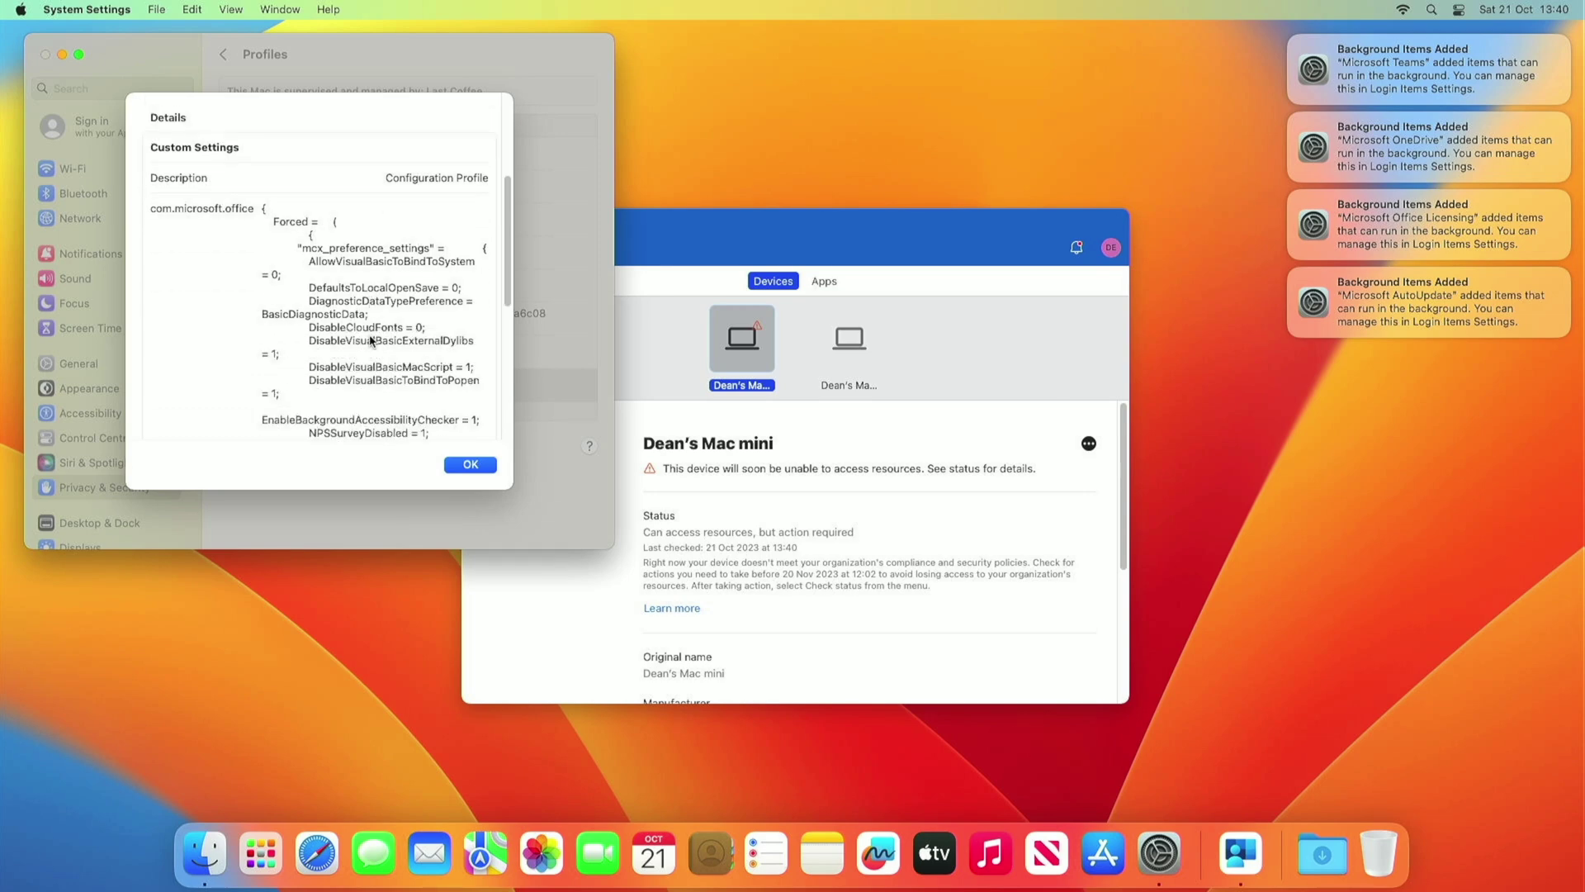
scroll(369, 340, down, 5)
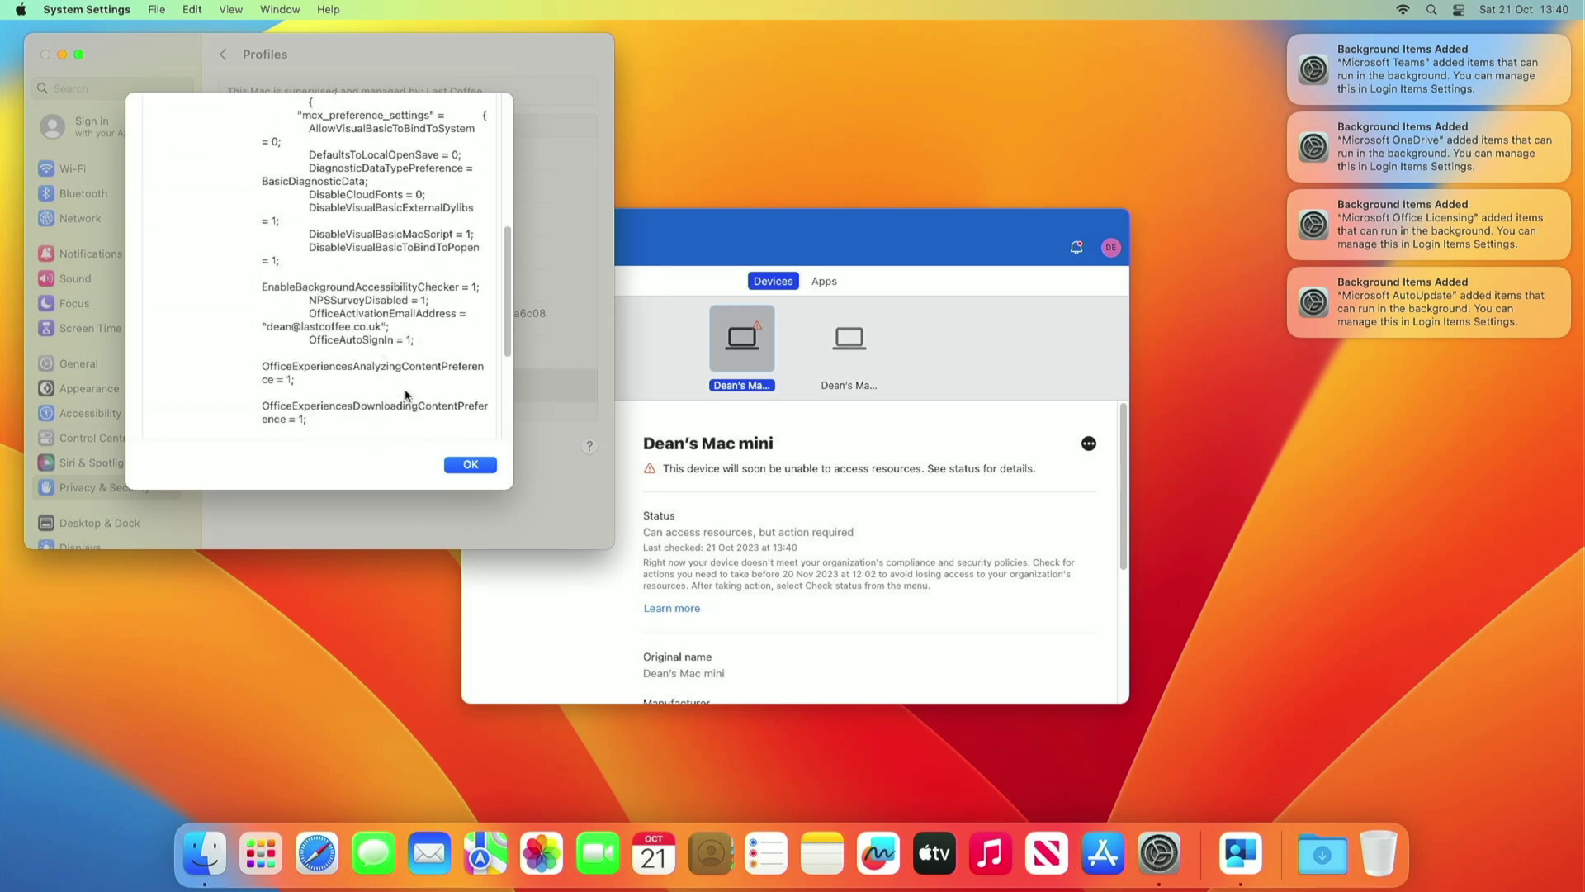
click(460, 459)
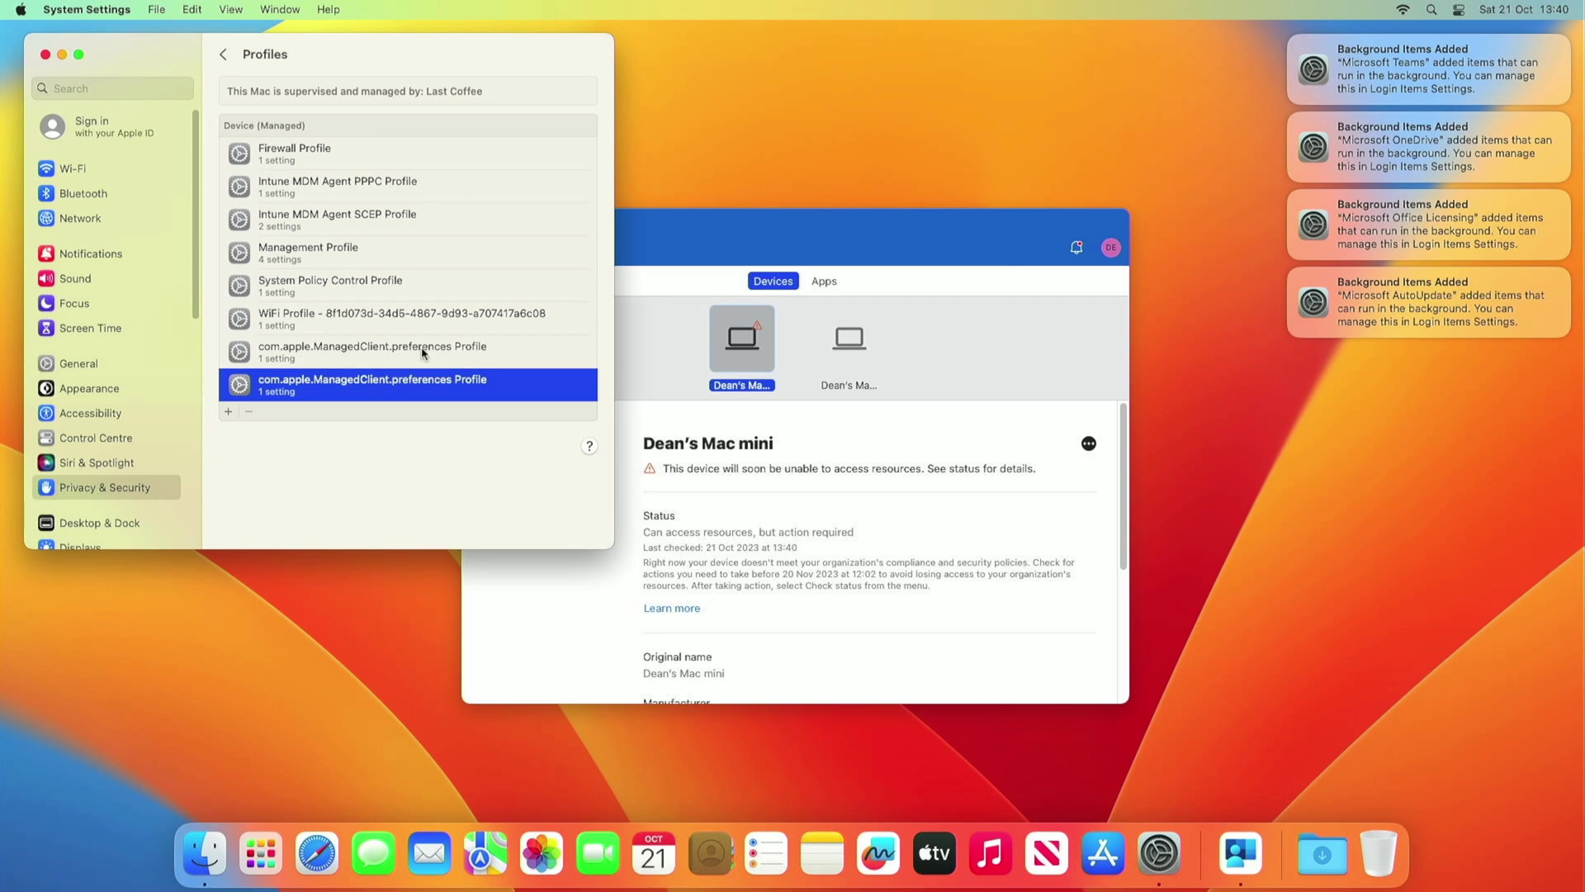
Examine the custom com.microsoft.Edge settings in the other com.apple.ManagedClient.preferences profile, and close its details.
double_click(420, 347)
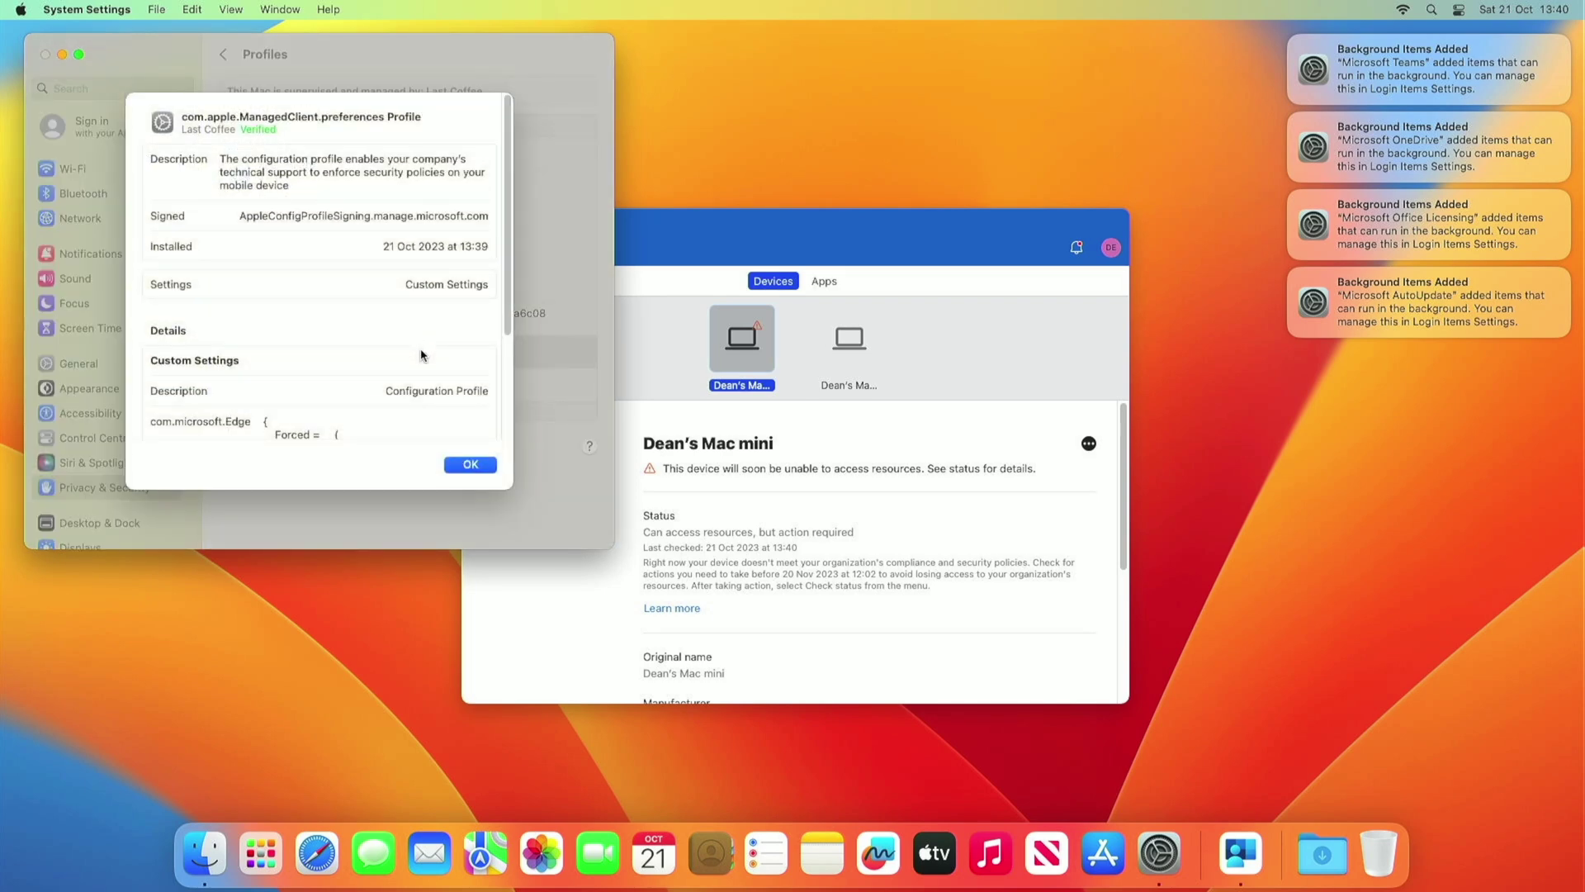
scroll(421, 355, down, 3)
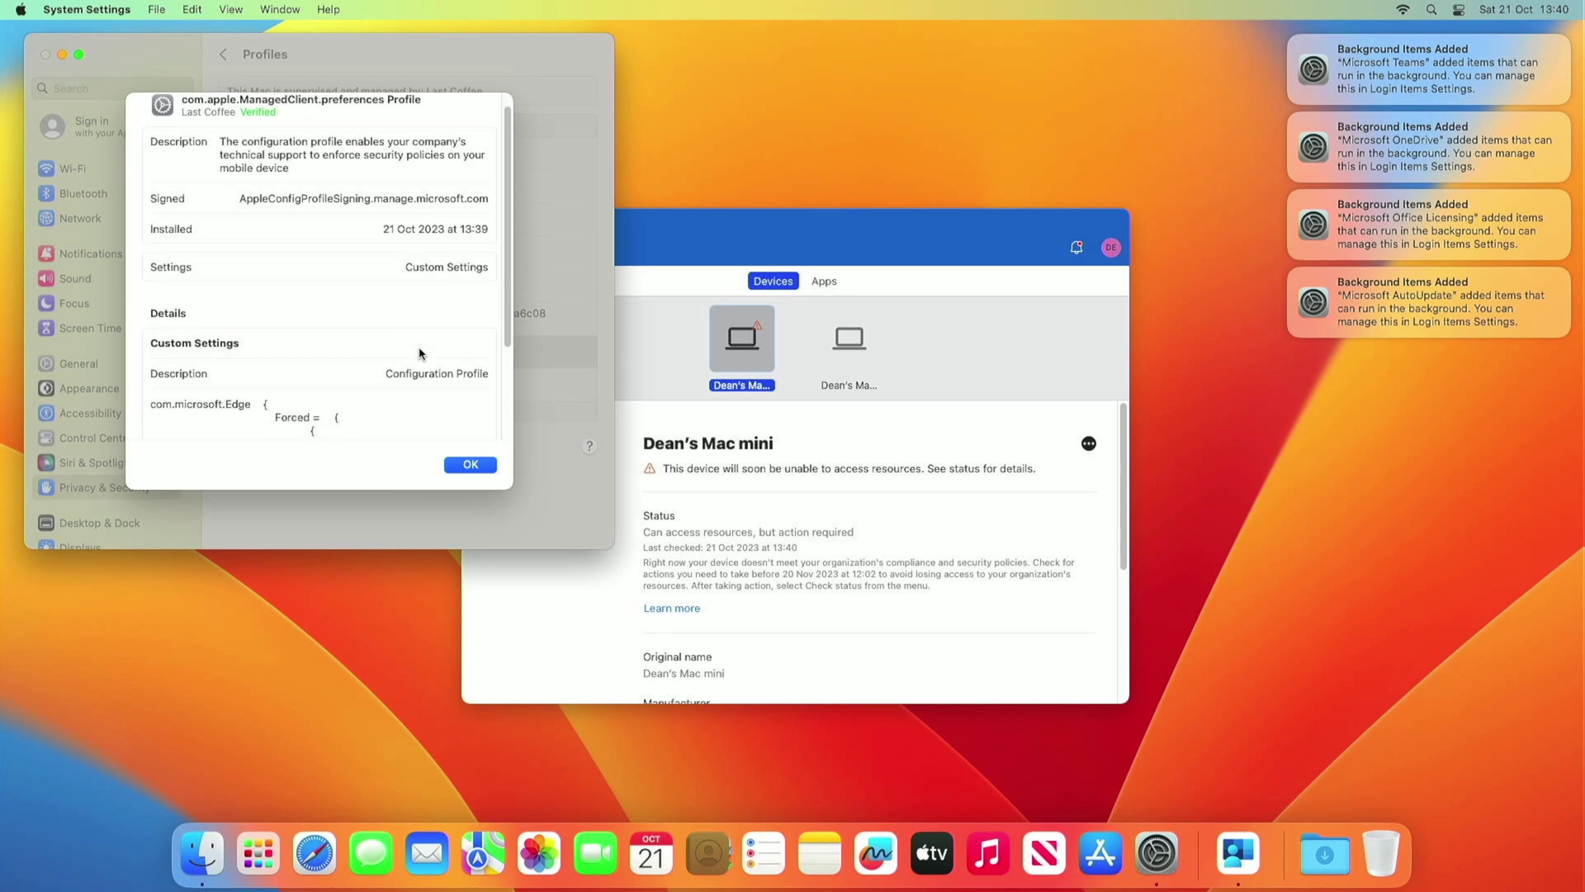
scroll(419, 353, down, 3)
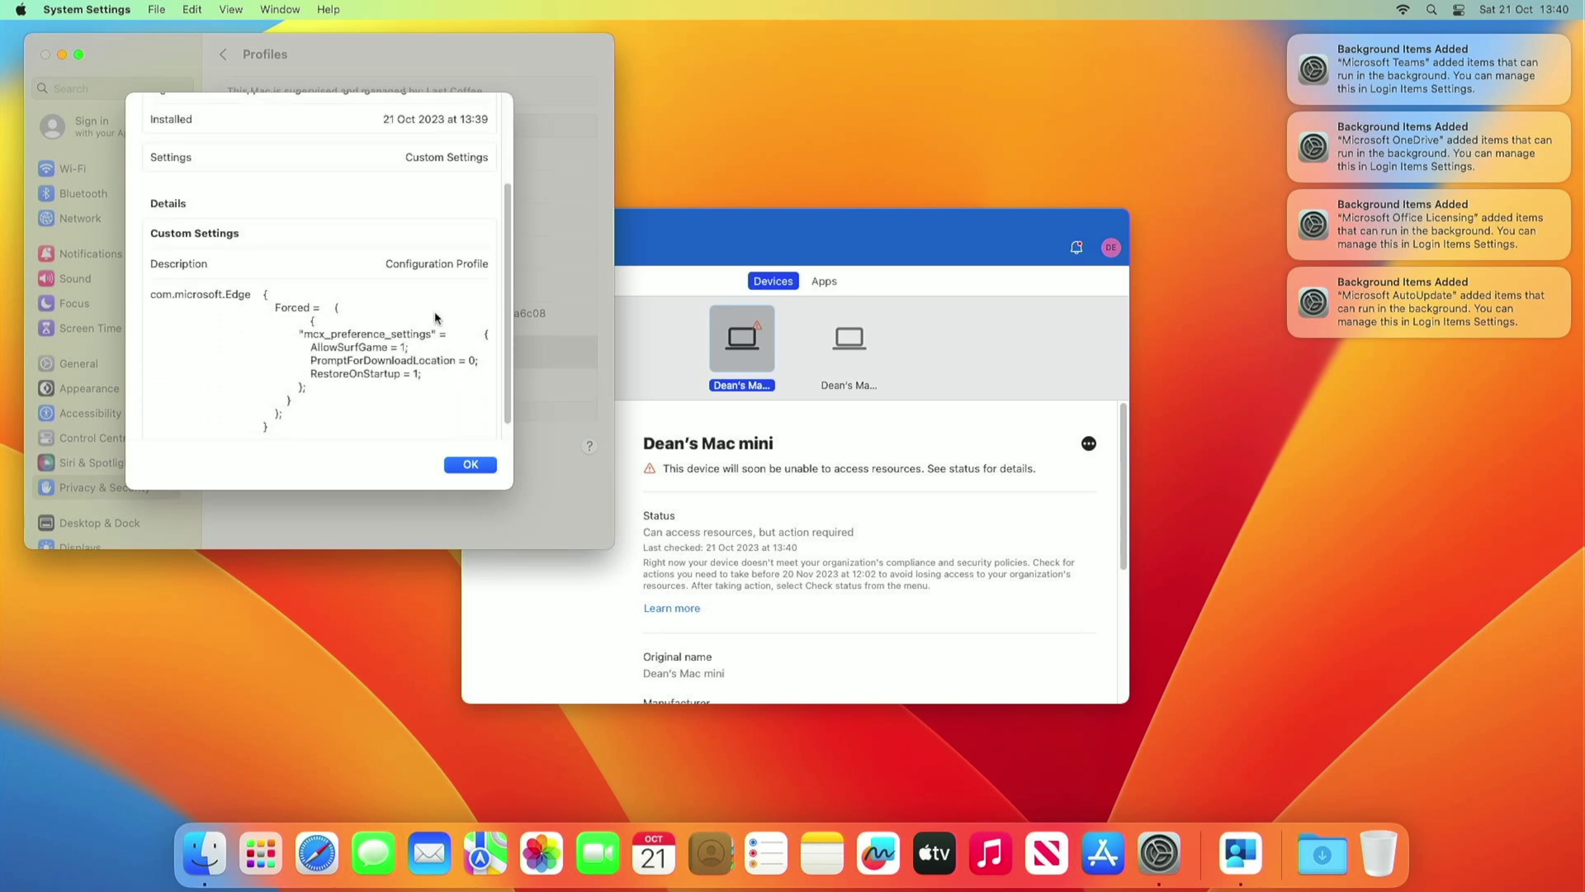
scroll(435, 319, down, 1)
scroll(438, 319, down, 1)
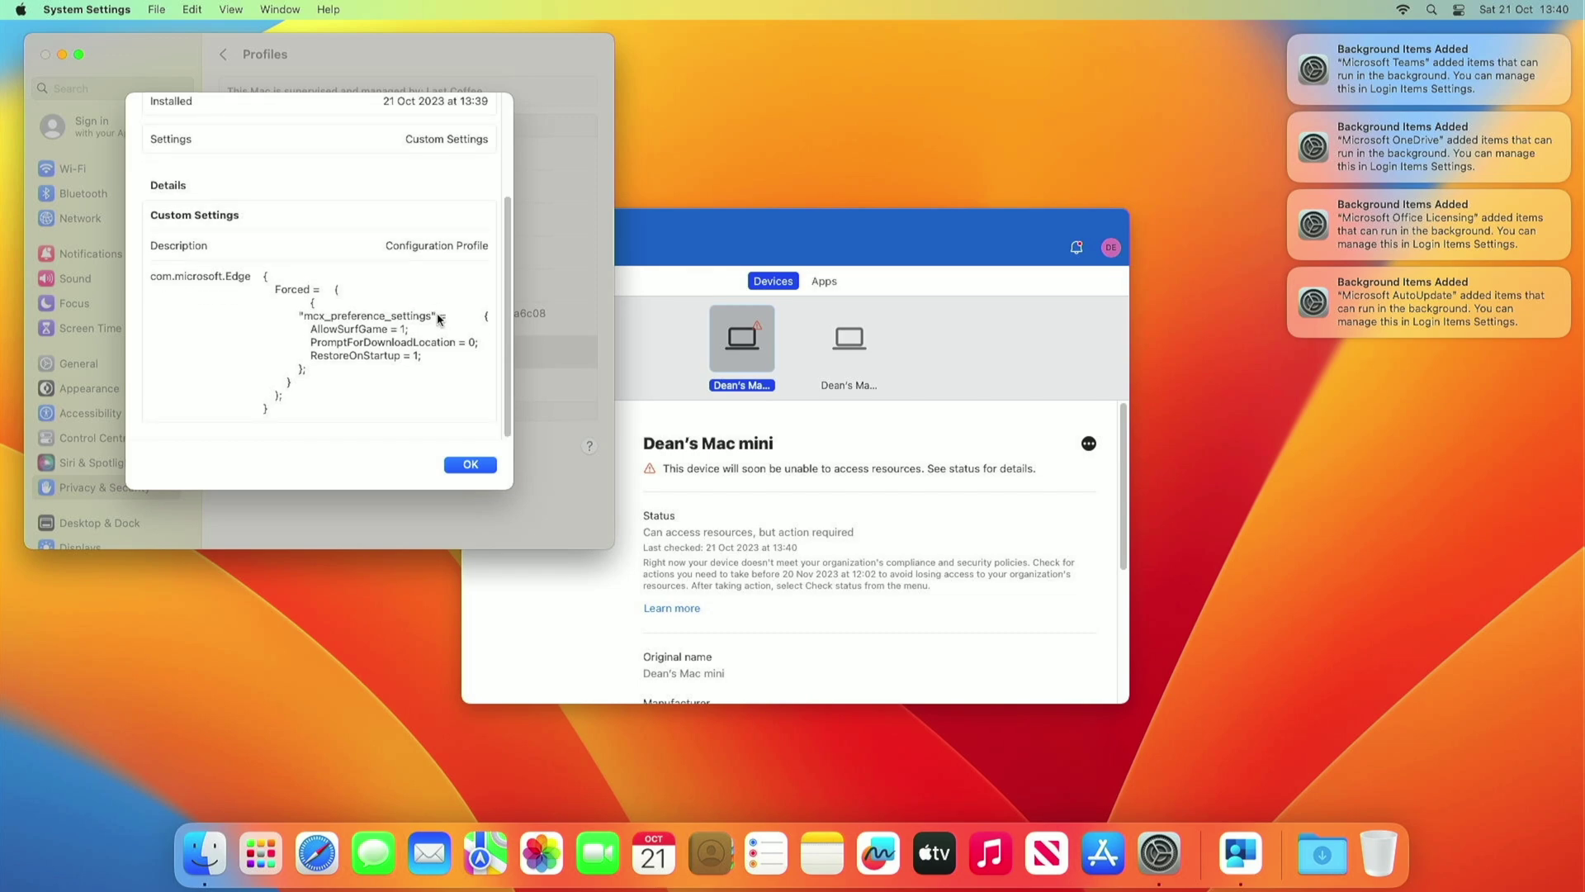
click(477, 466)
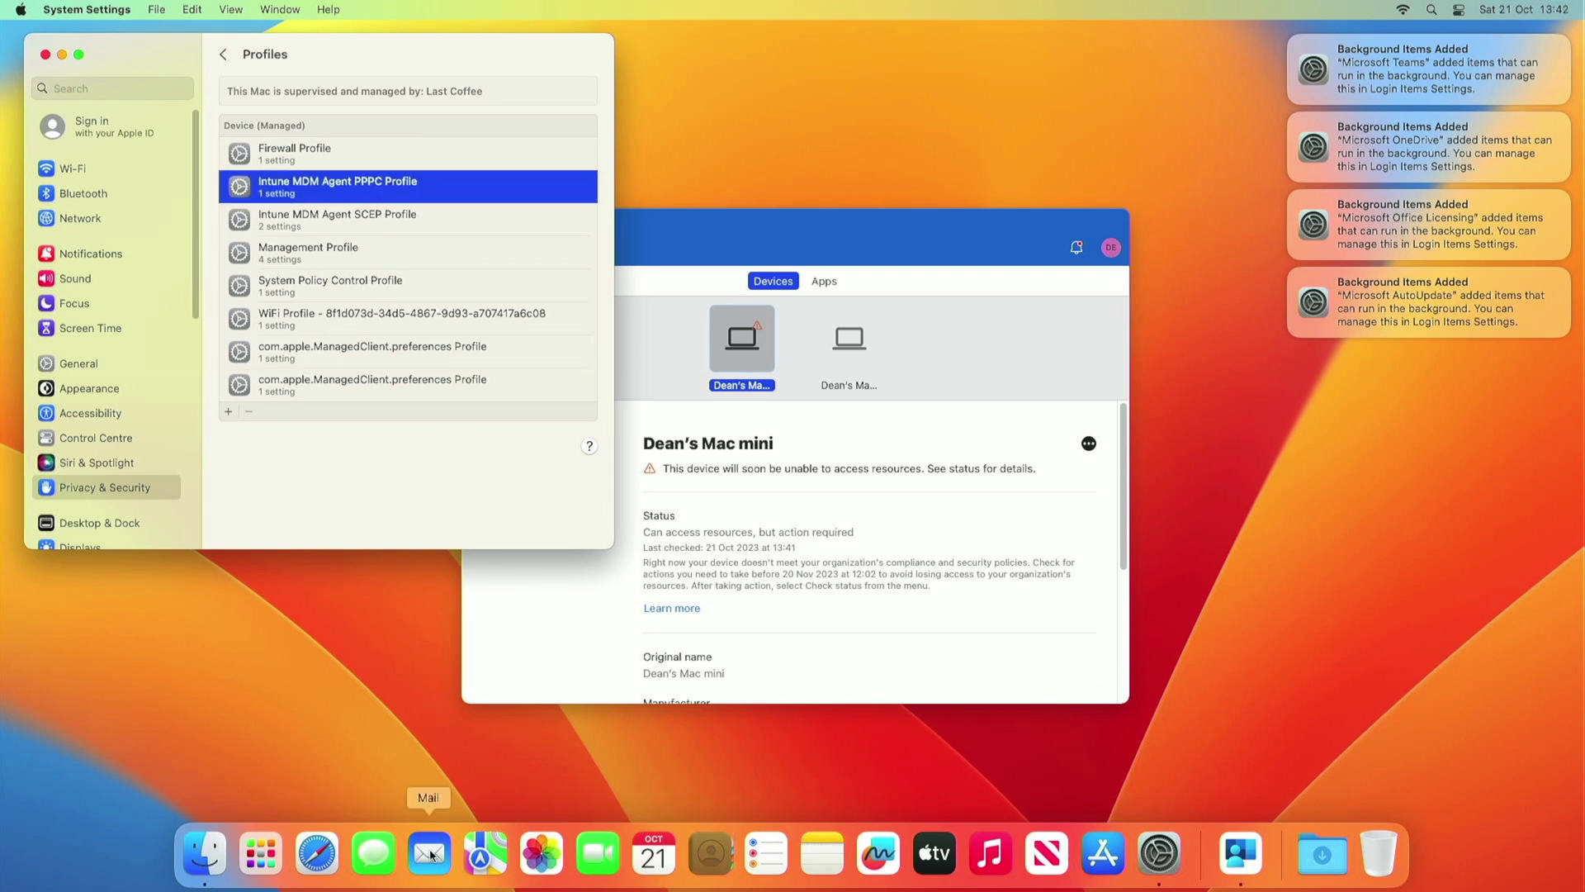
Launch Microsoft Edge from the installed apps and go to edge://surf.
click(261, 855)
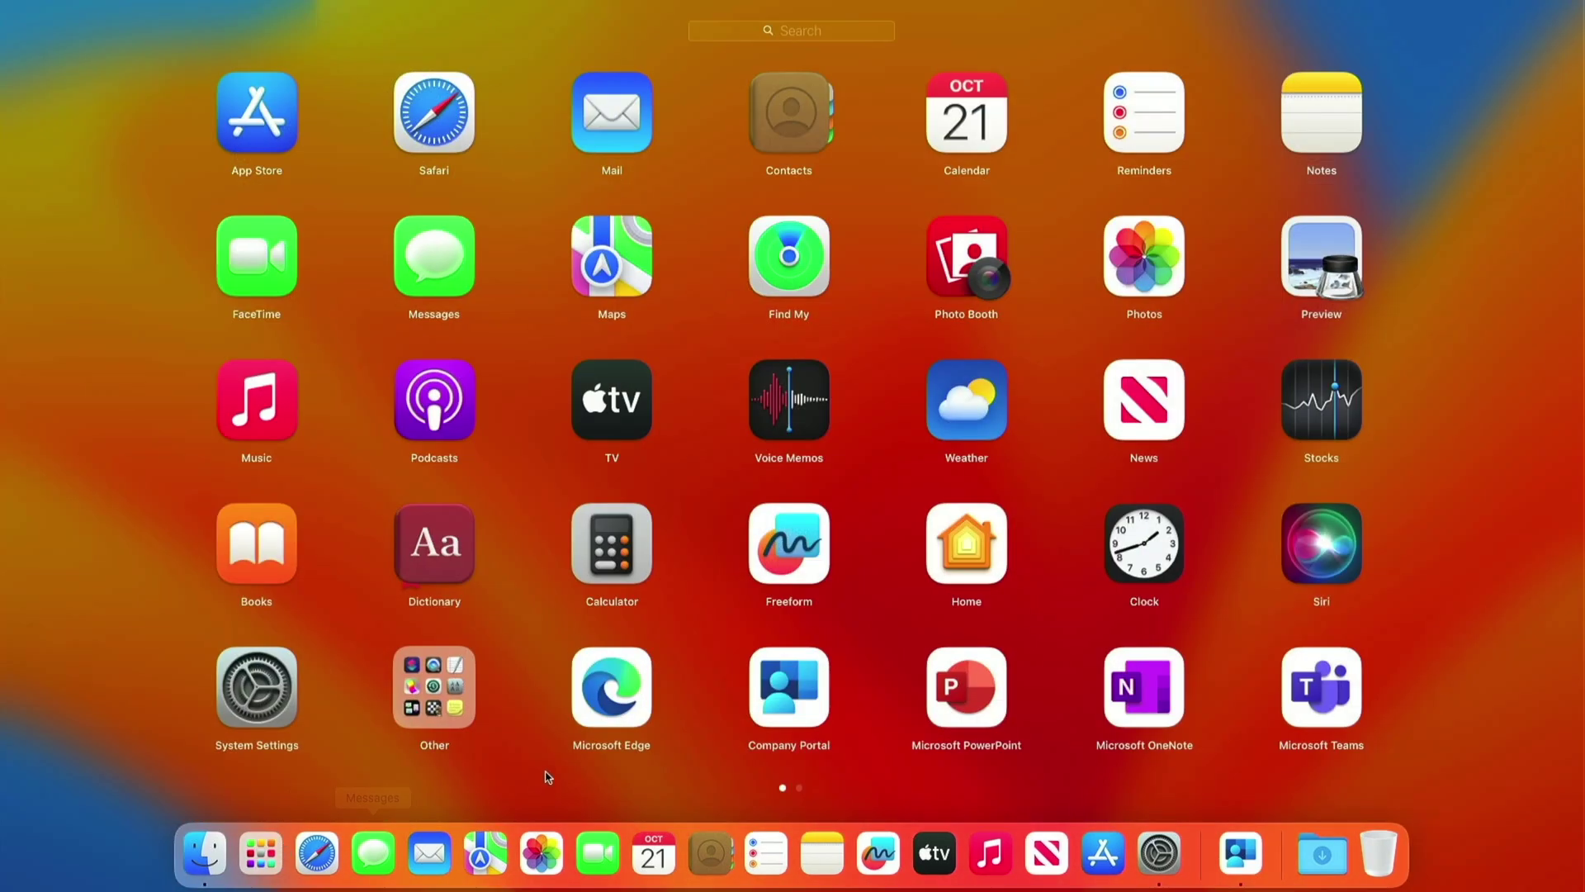
click(592, 724)
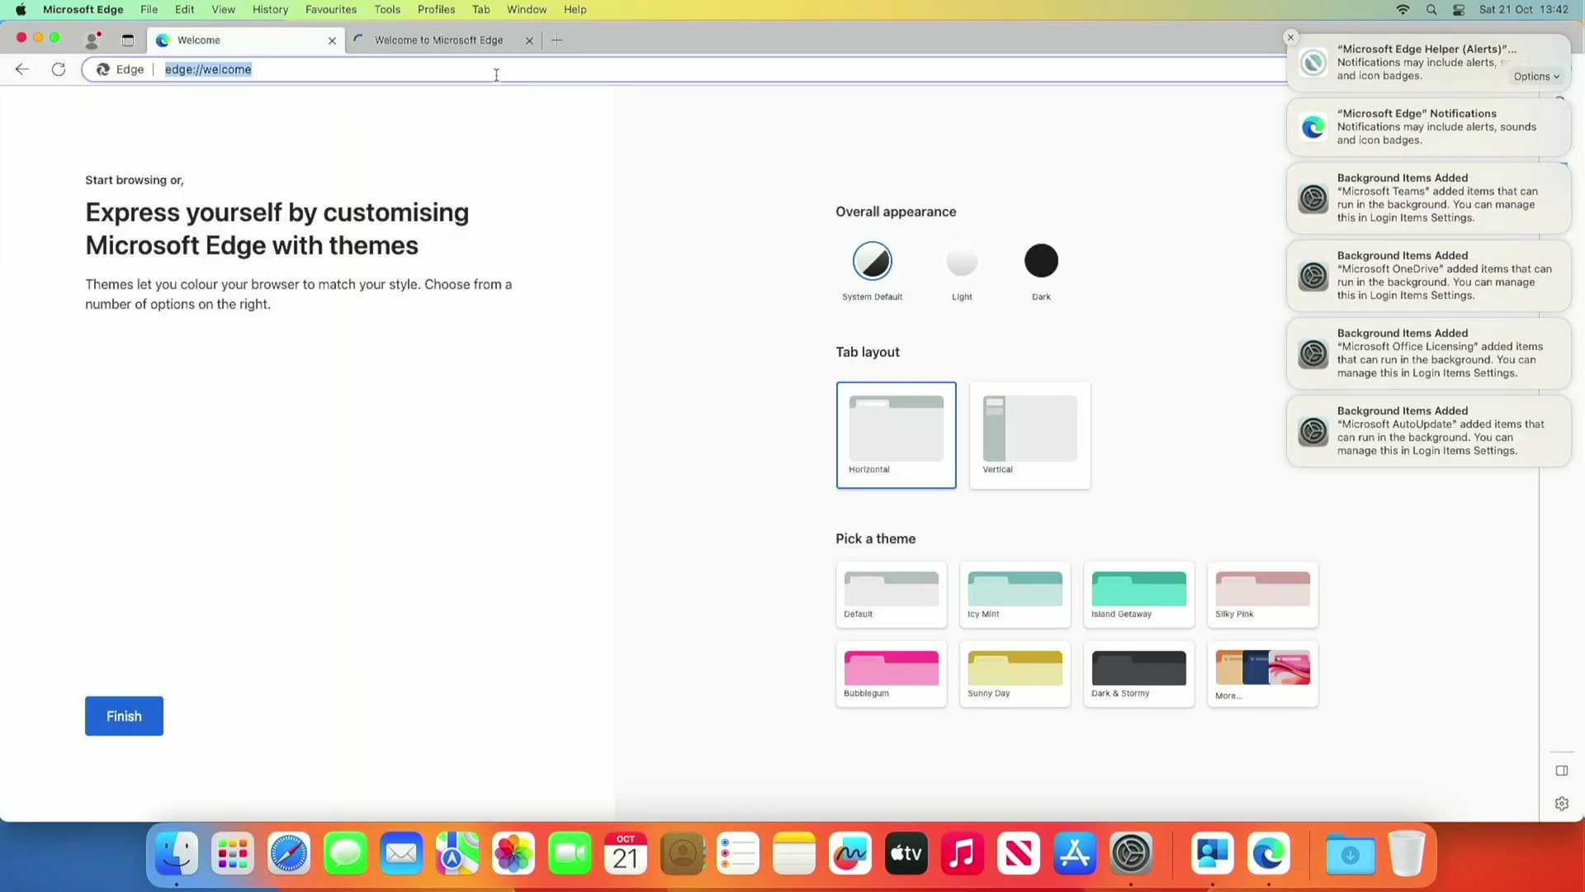
text(edge)
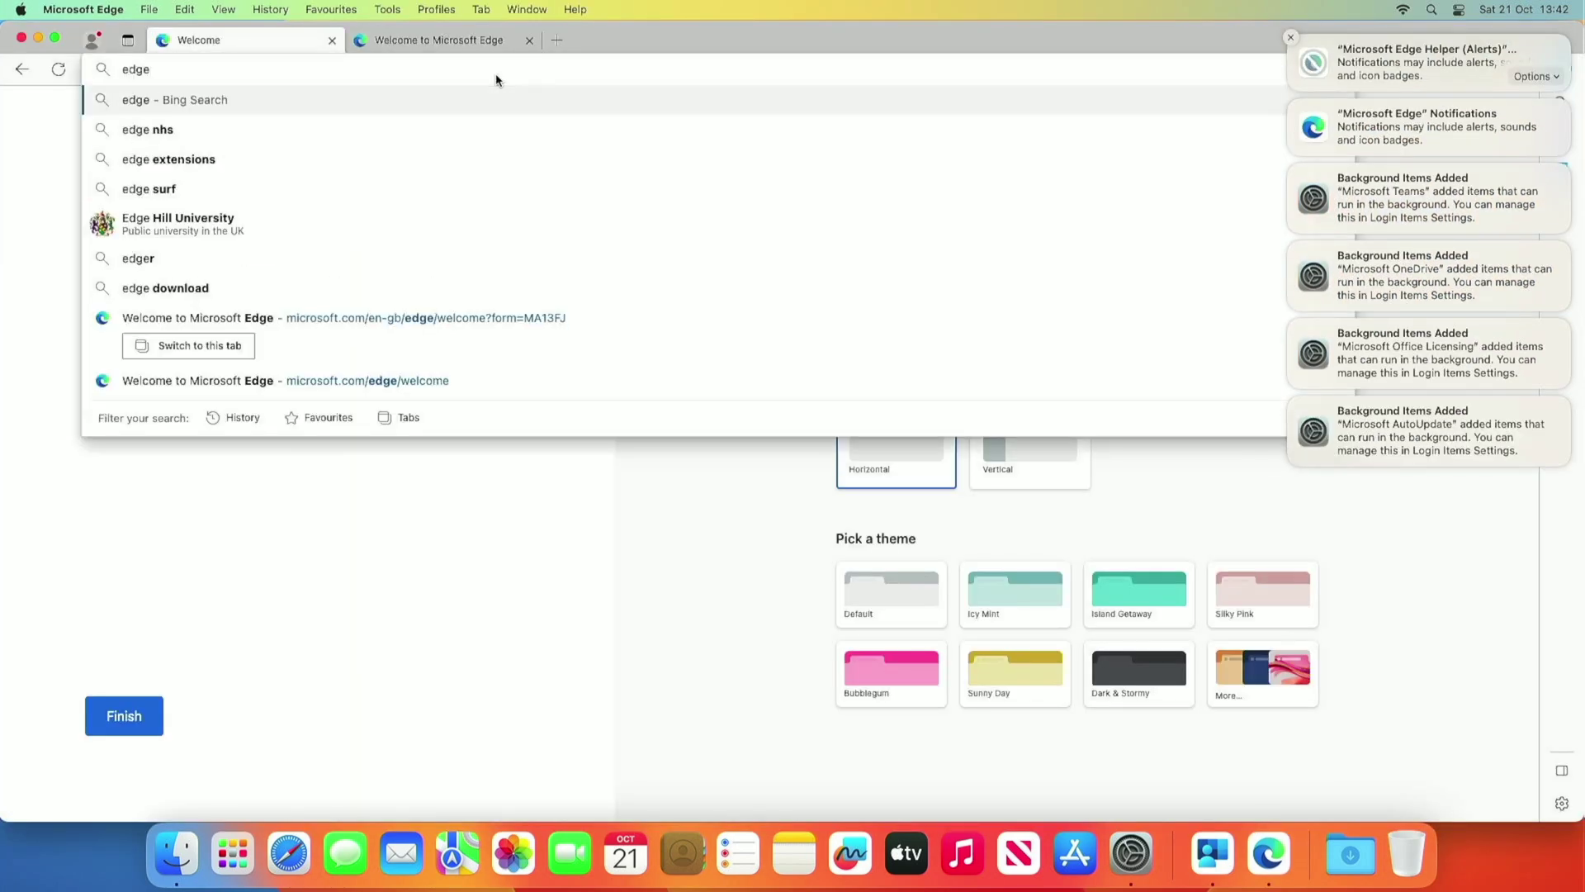
text(://surf)
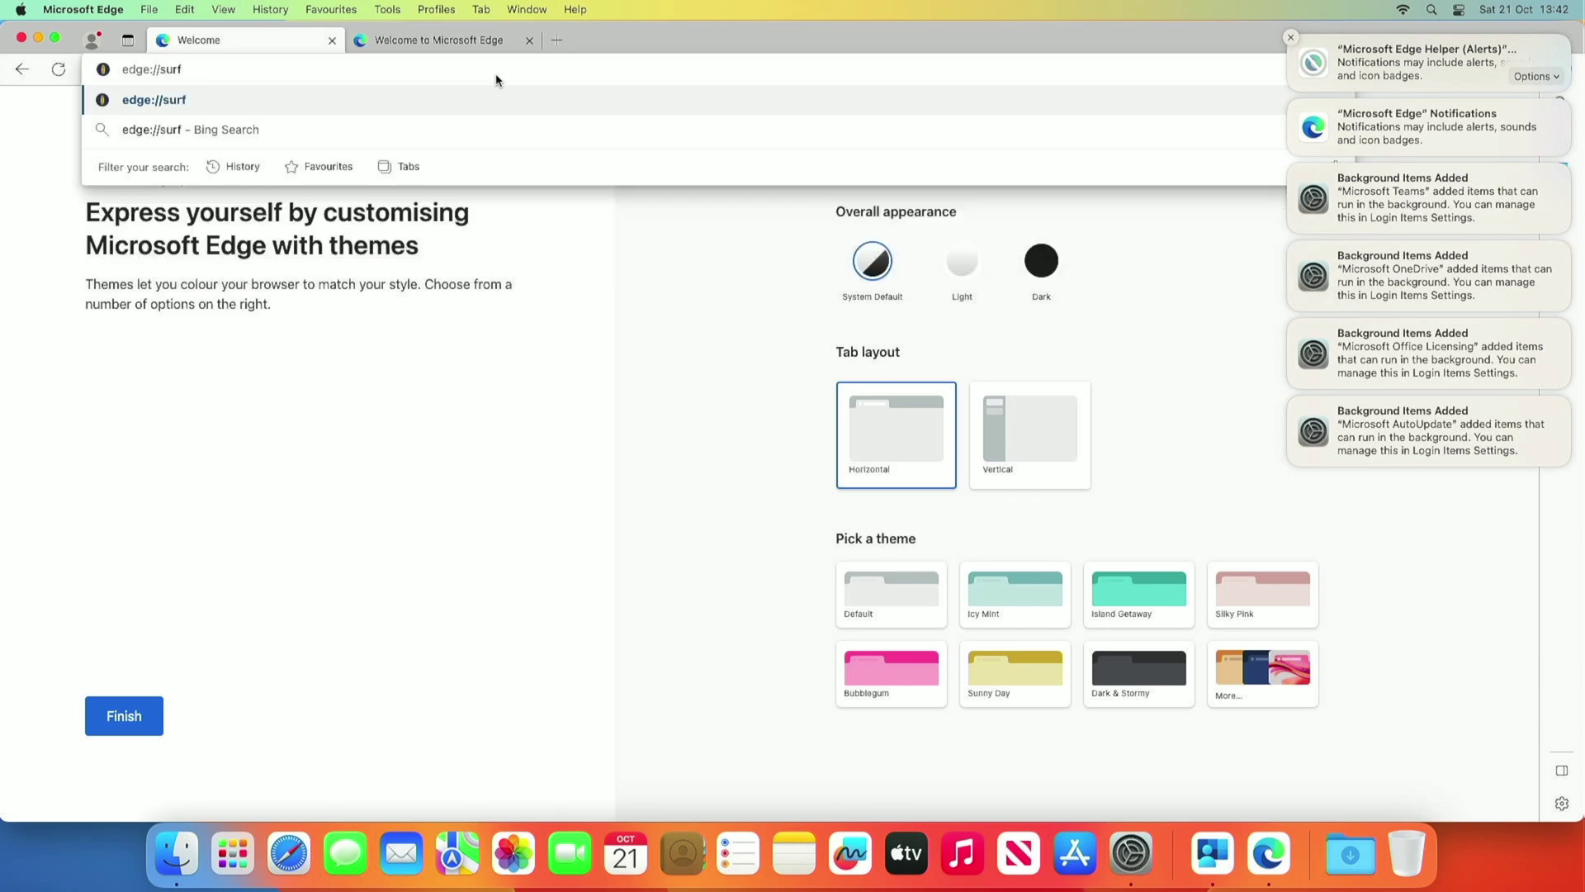
key(Return)
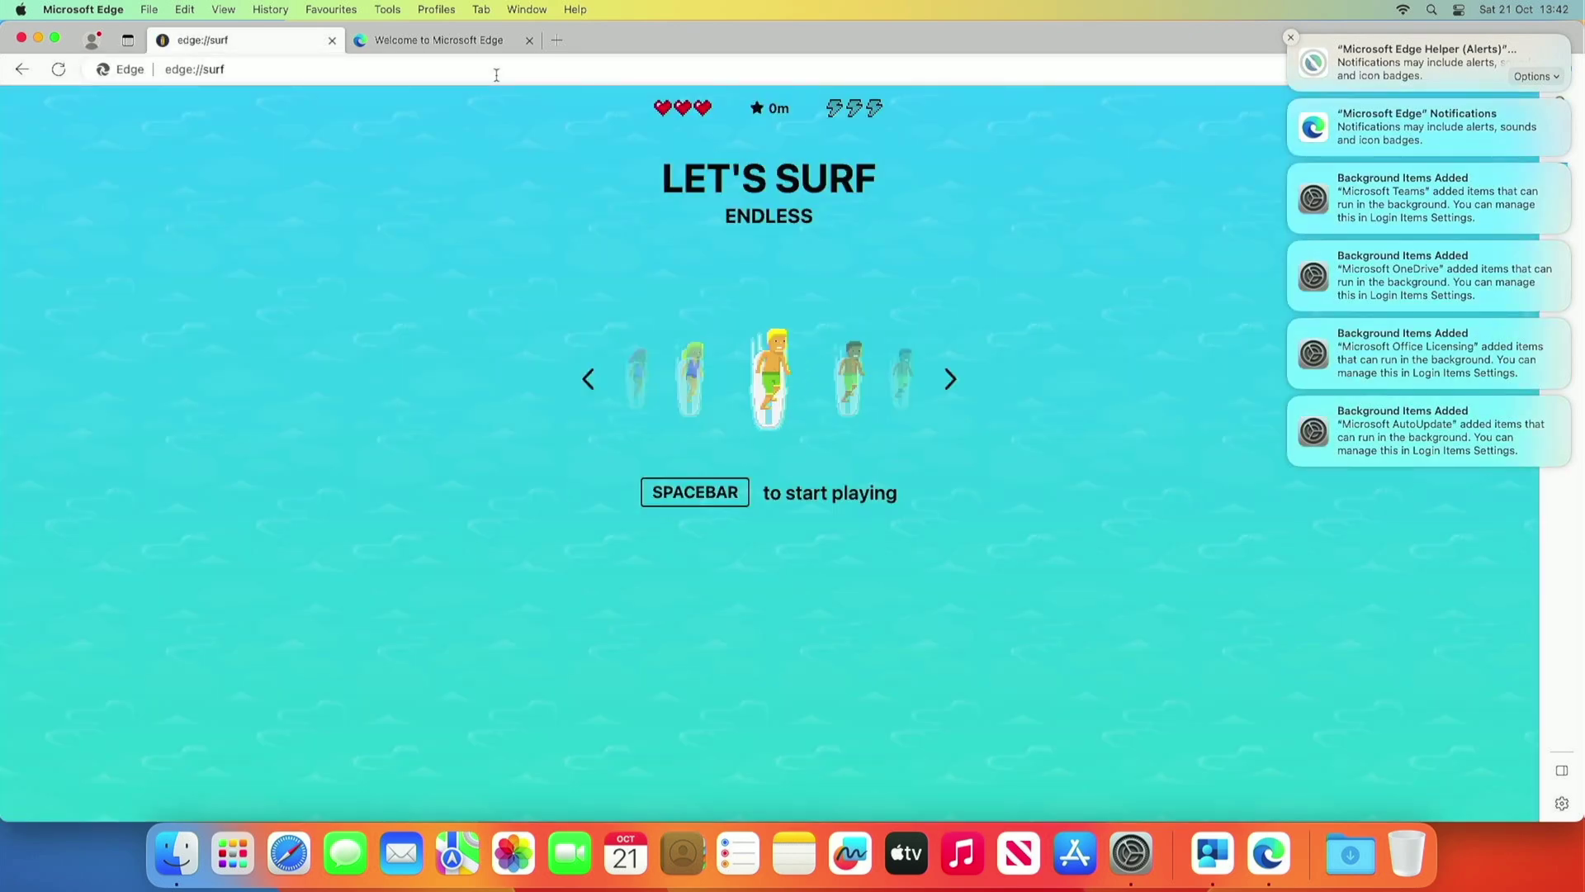
Start the Edge surf game, steer the surfer briefly, and close the Edge window.
key(space)
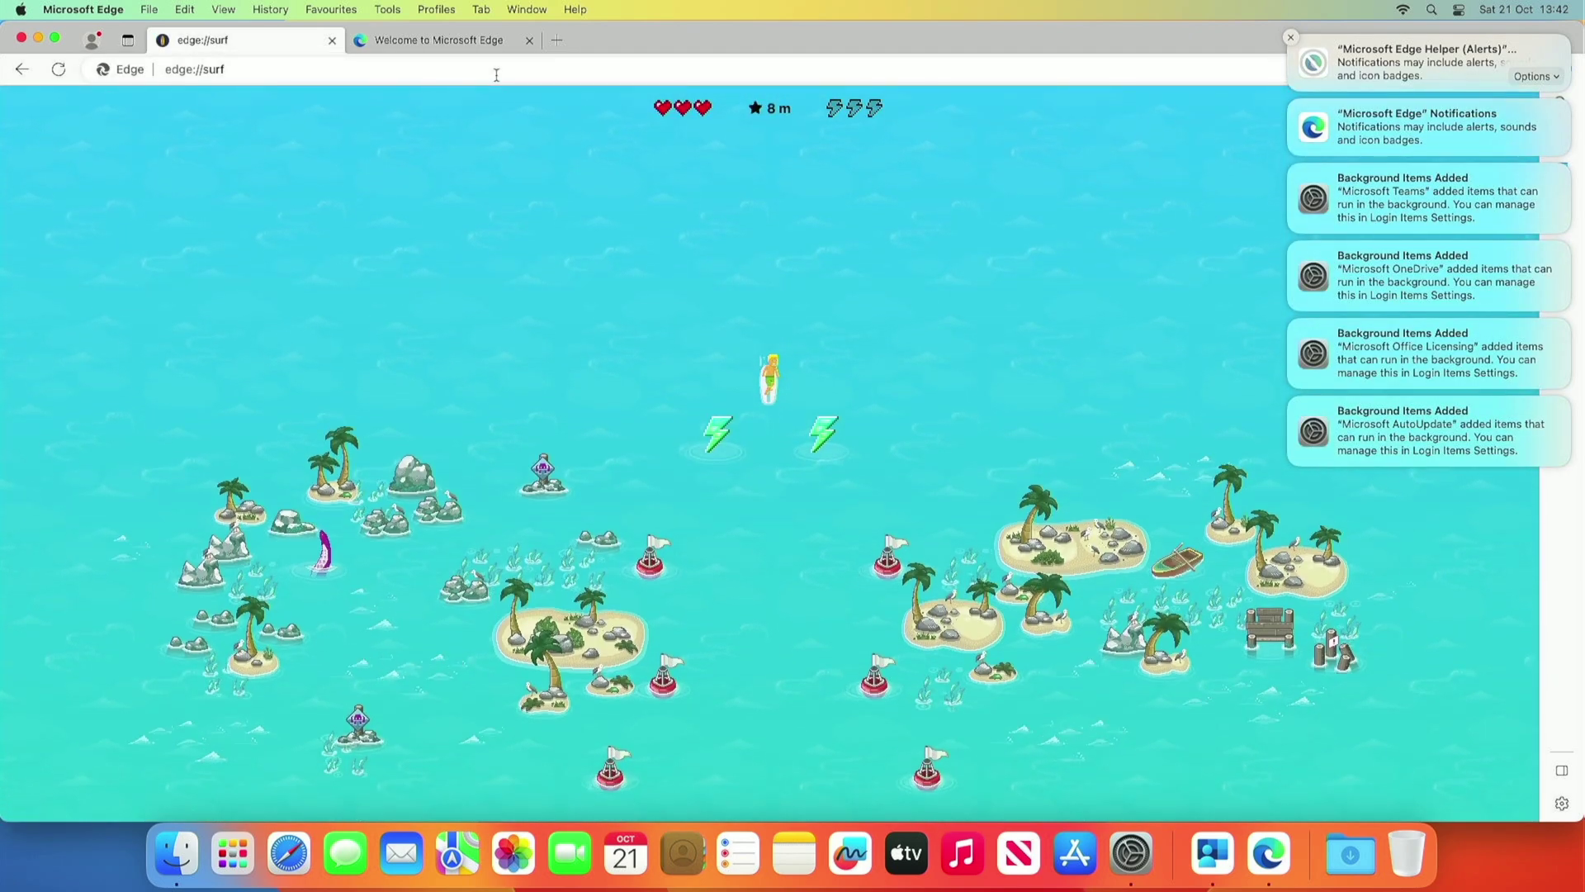
key(Right)
key(f)
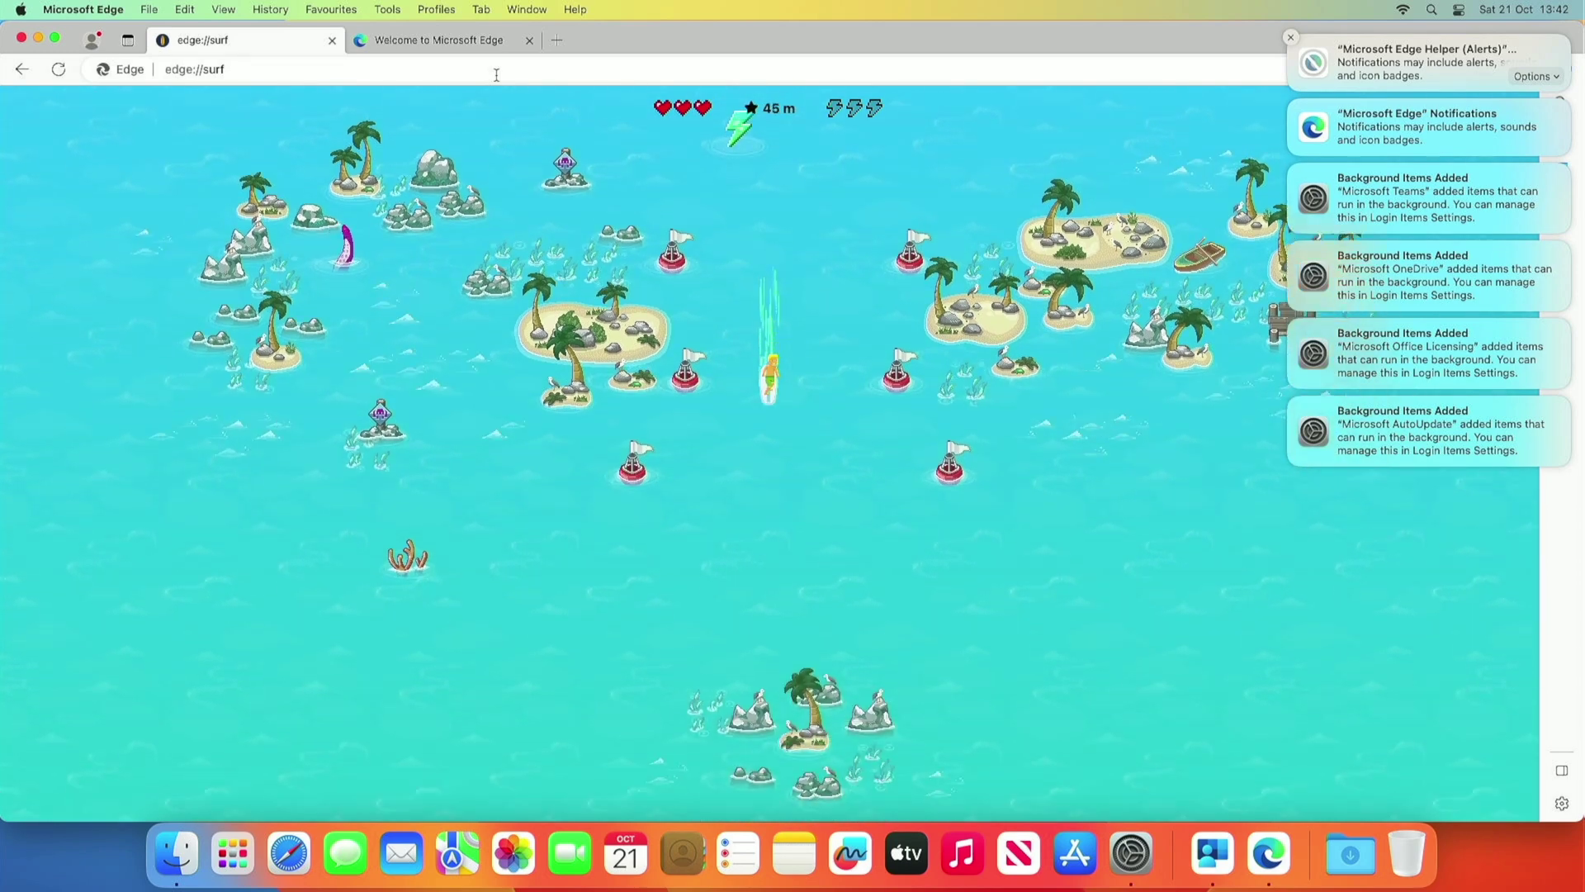
key(Left)
key(Right)
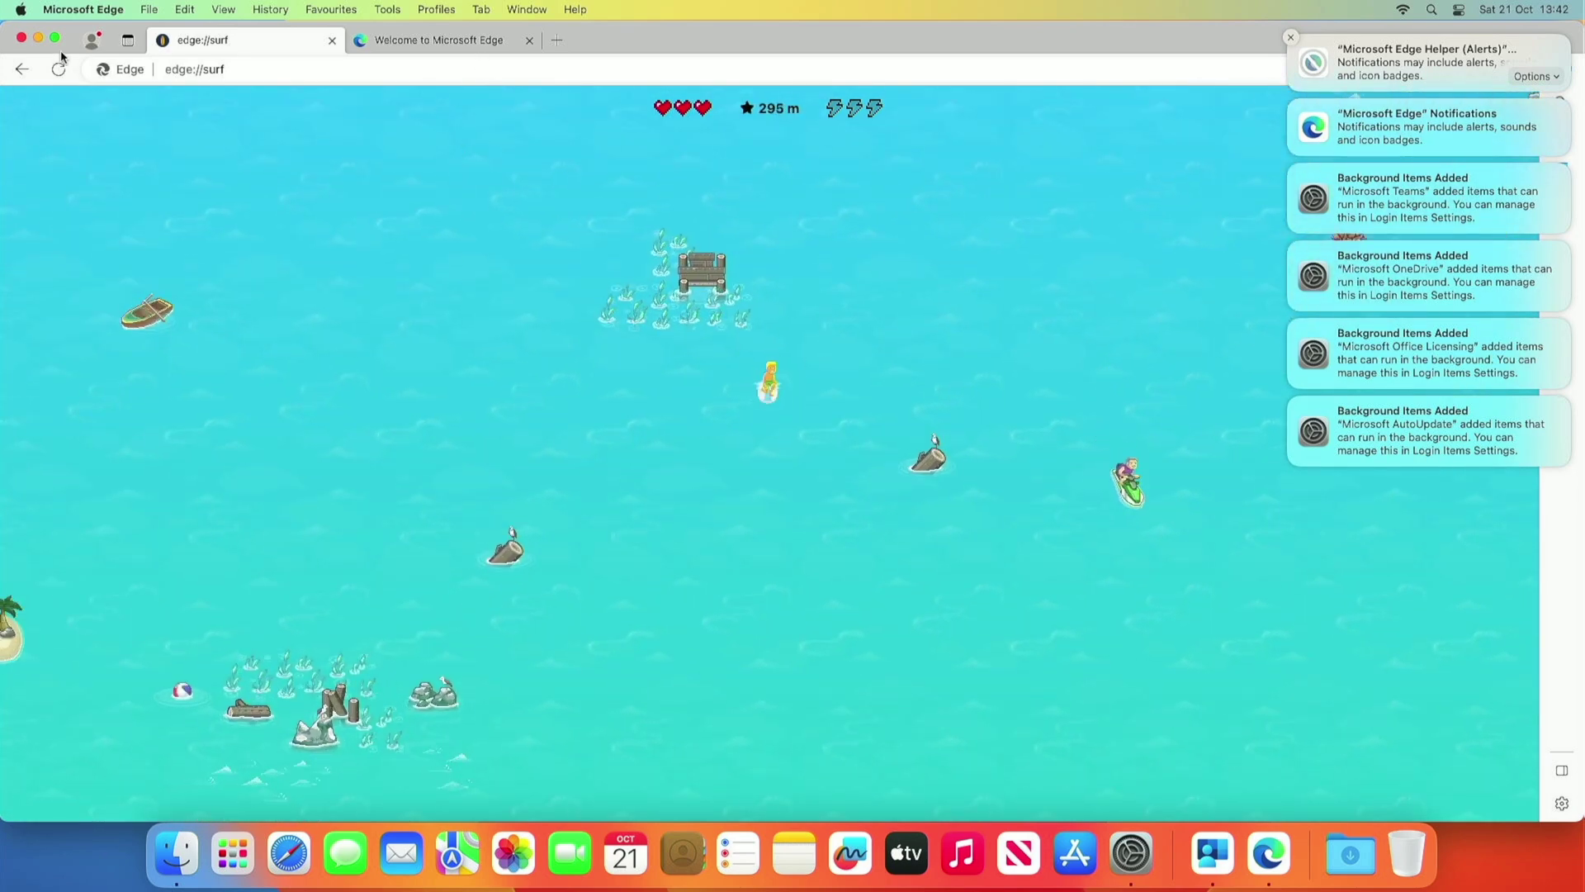
click(22, 38)
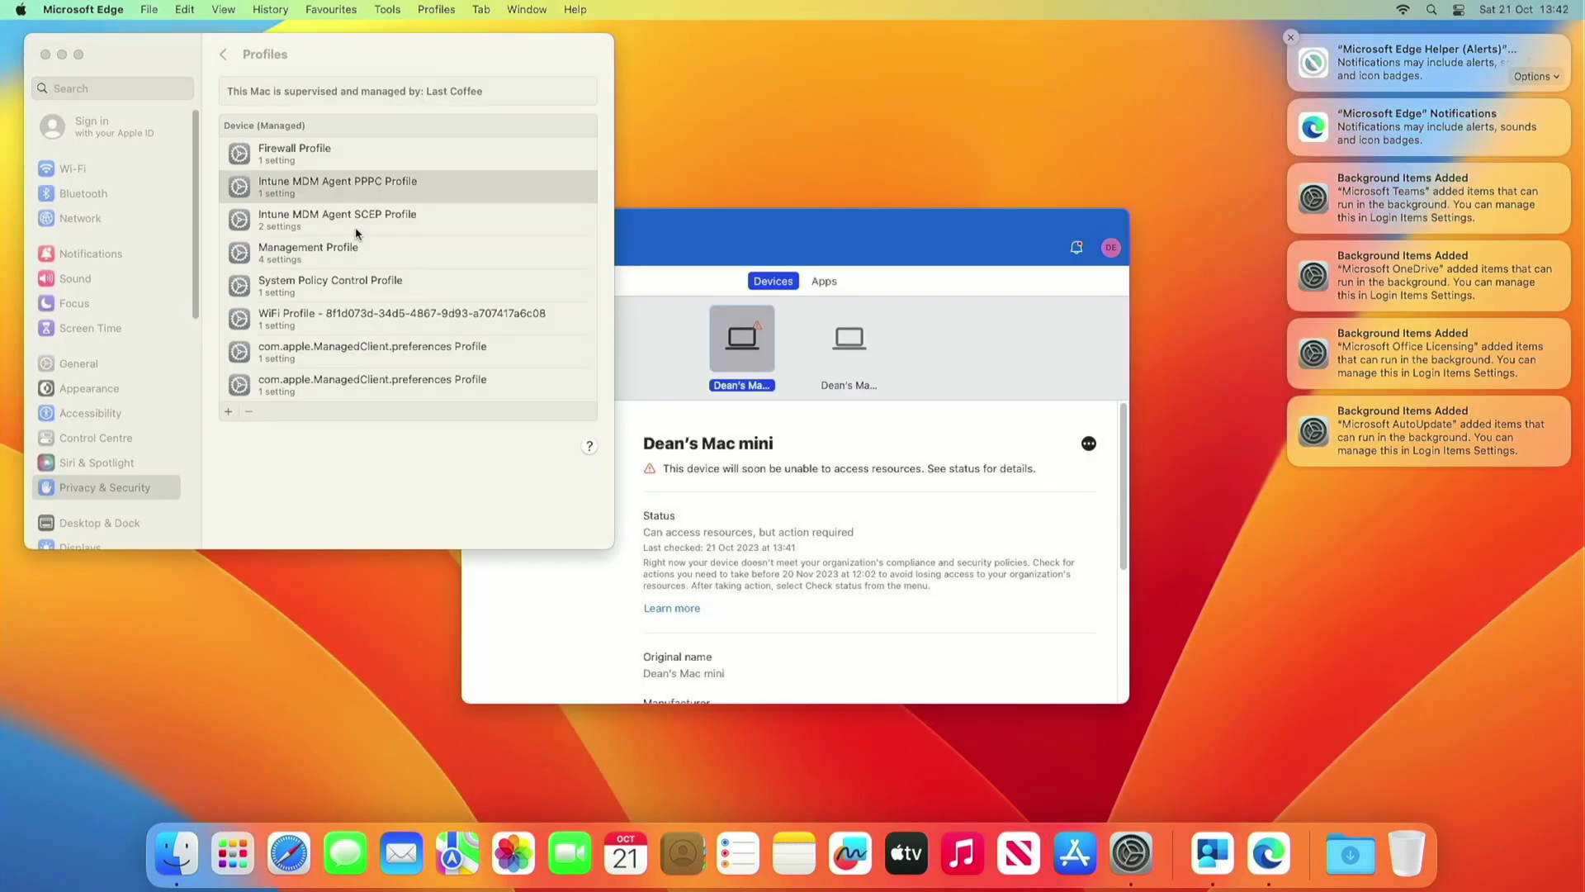
Examine the details of a com.apple.ManagedClient.preferences profile in the managed device profiles list.
double_click(435, 366)
scroll(444, 323, down, 3)
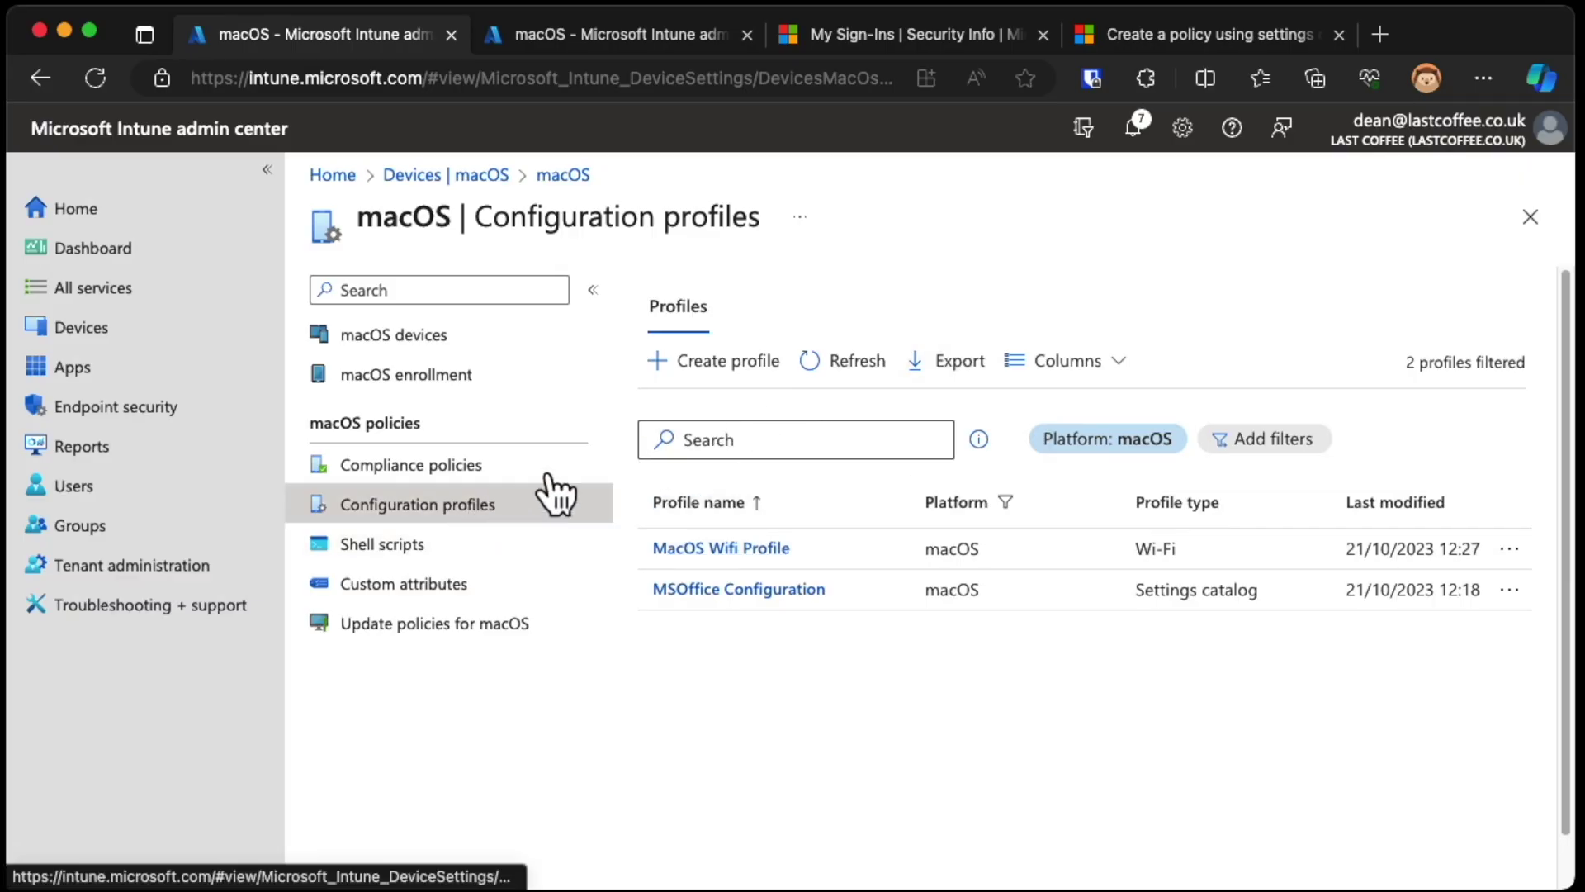
In the Intune admin center, refresh the macOS configuration profiles, open MacOS Settings Catalog Profile - Edge, and expand its Microsoft Edge settings.
click(805, 373)
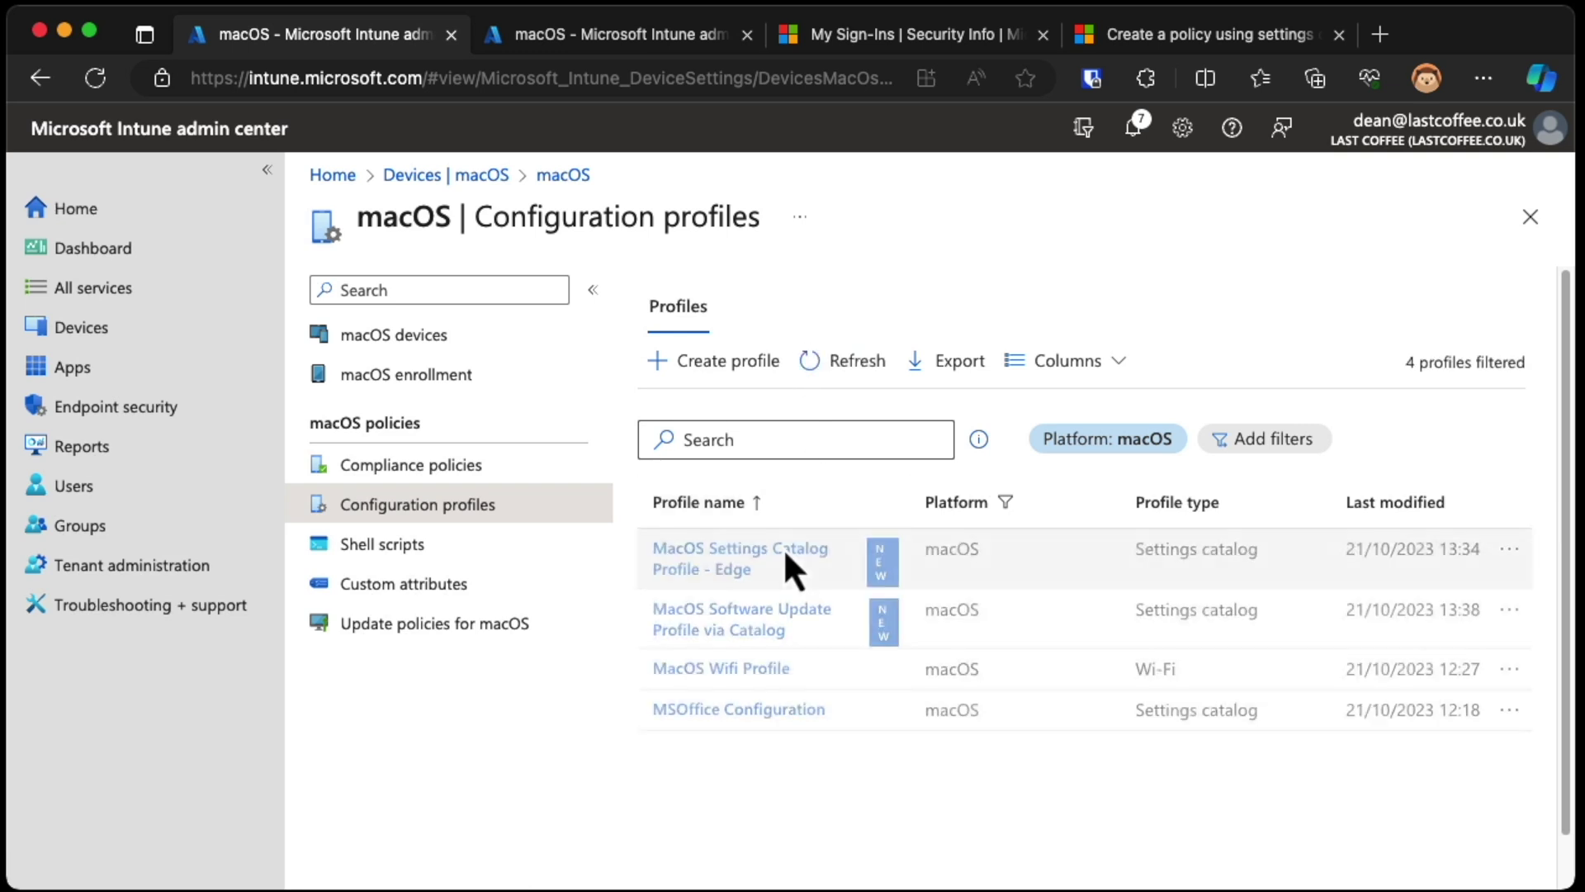
click(785, 550)
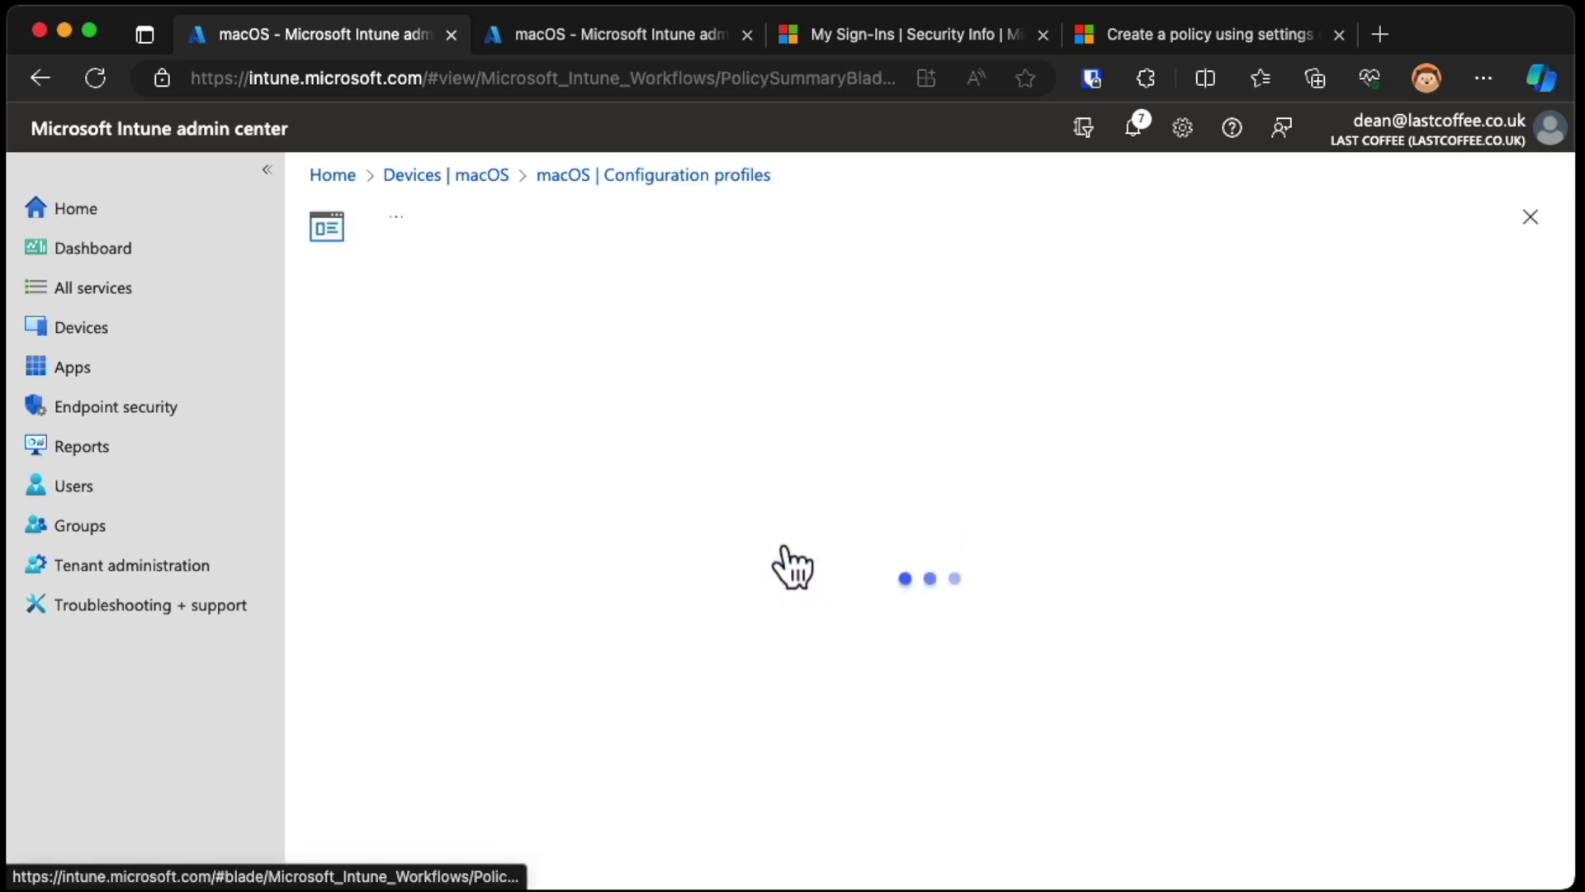
scroll(548, 619, down, 10)
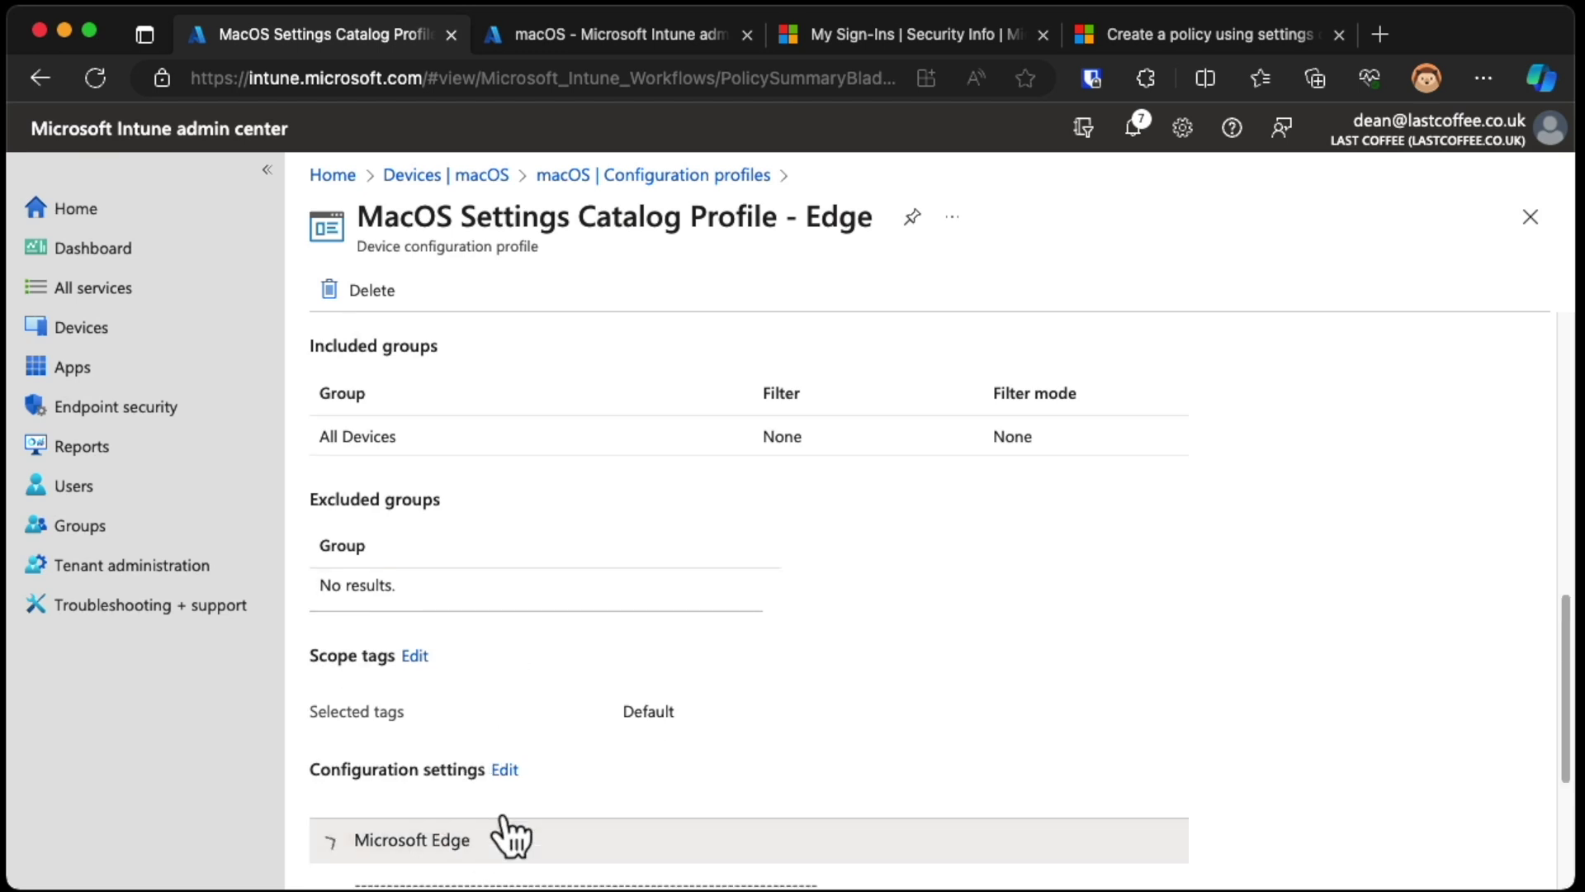
click(512, 840)
scroll(694, 735, down, 4)
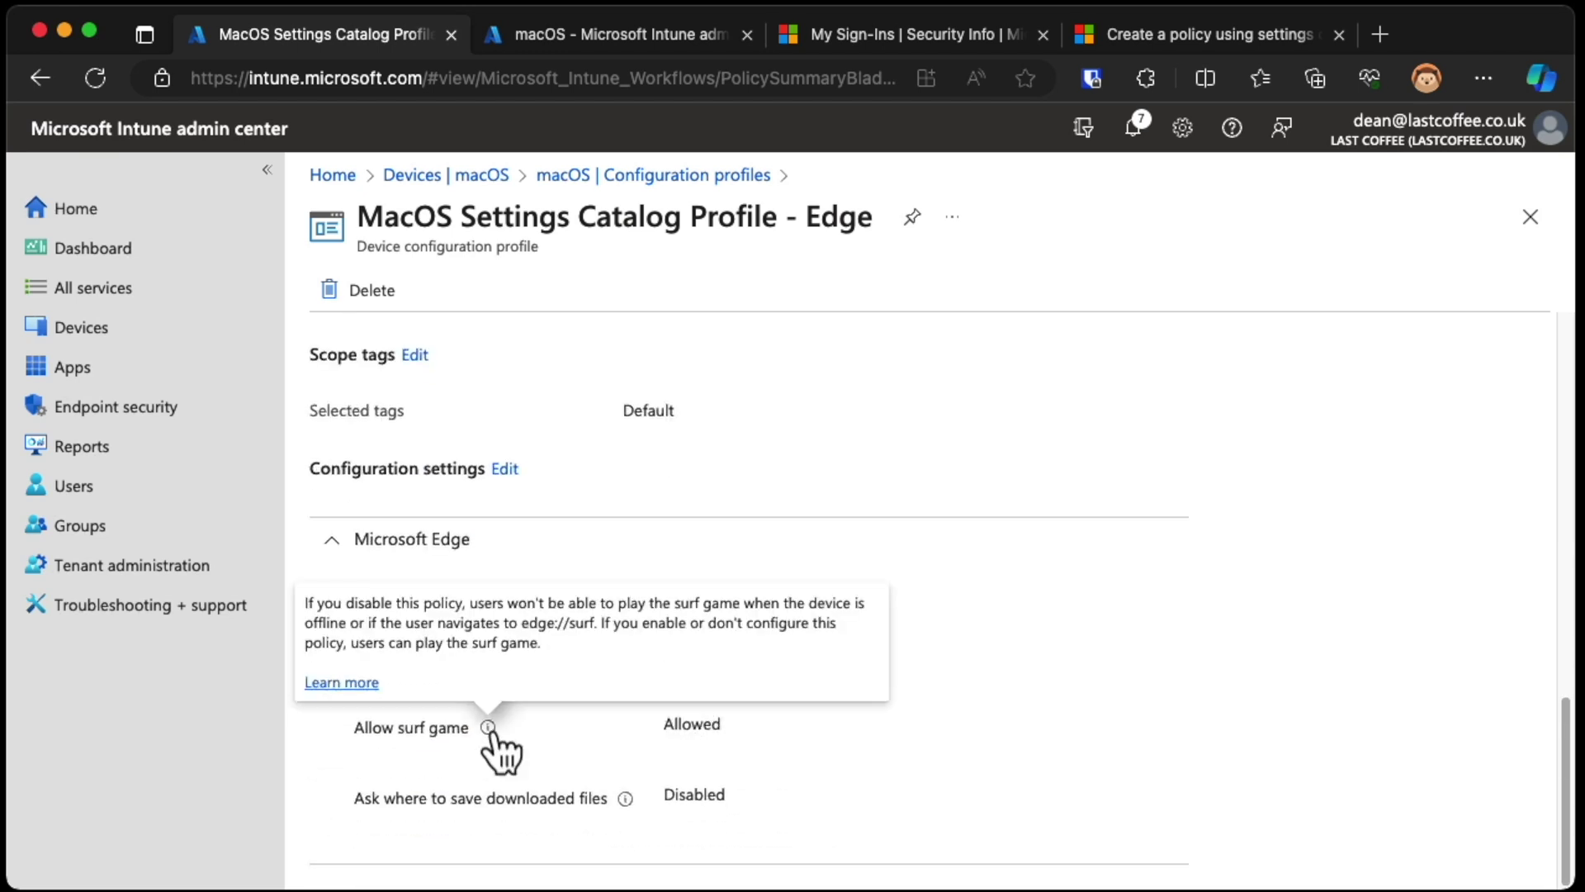
Edit the profile's configuration settings to set Allow surf game to Blocked, and save the policy.
click(505, 470)
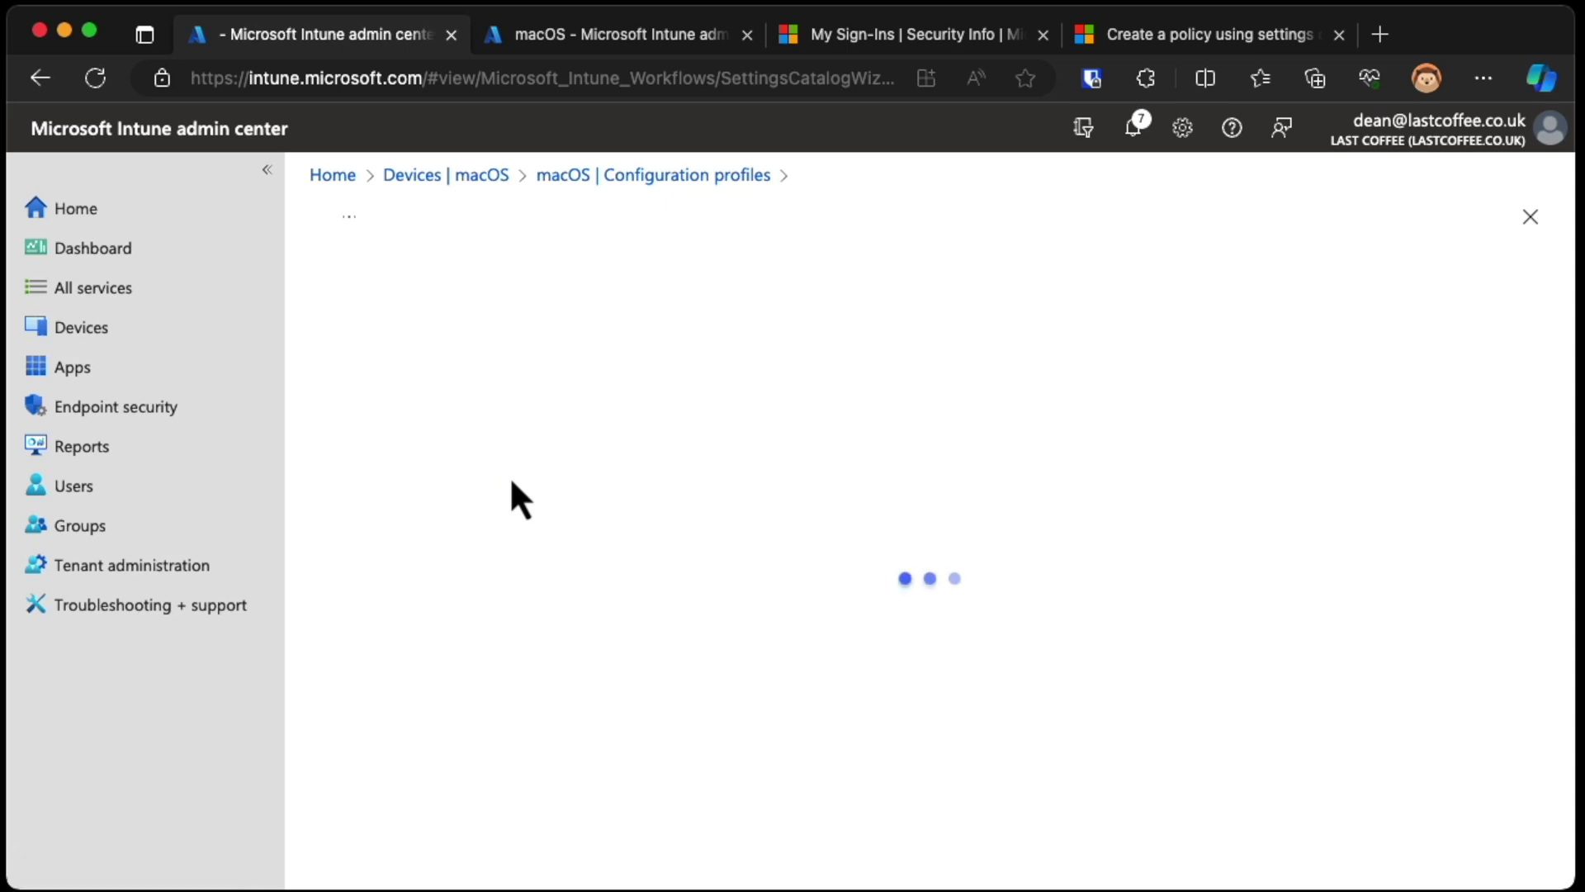
click(706, 446)
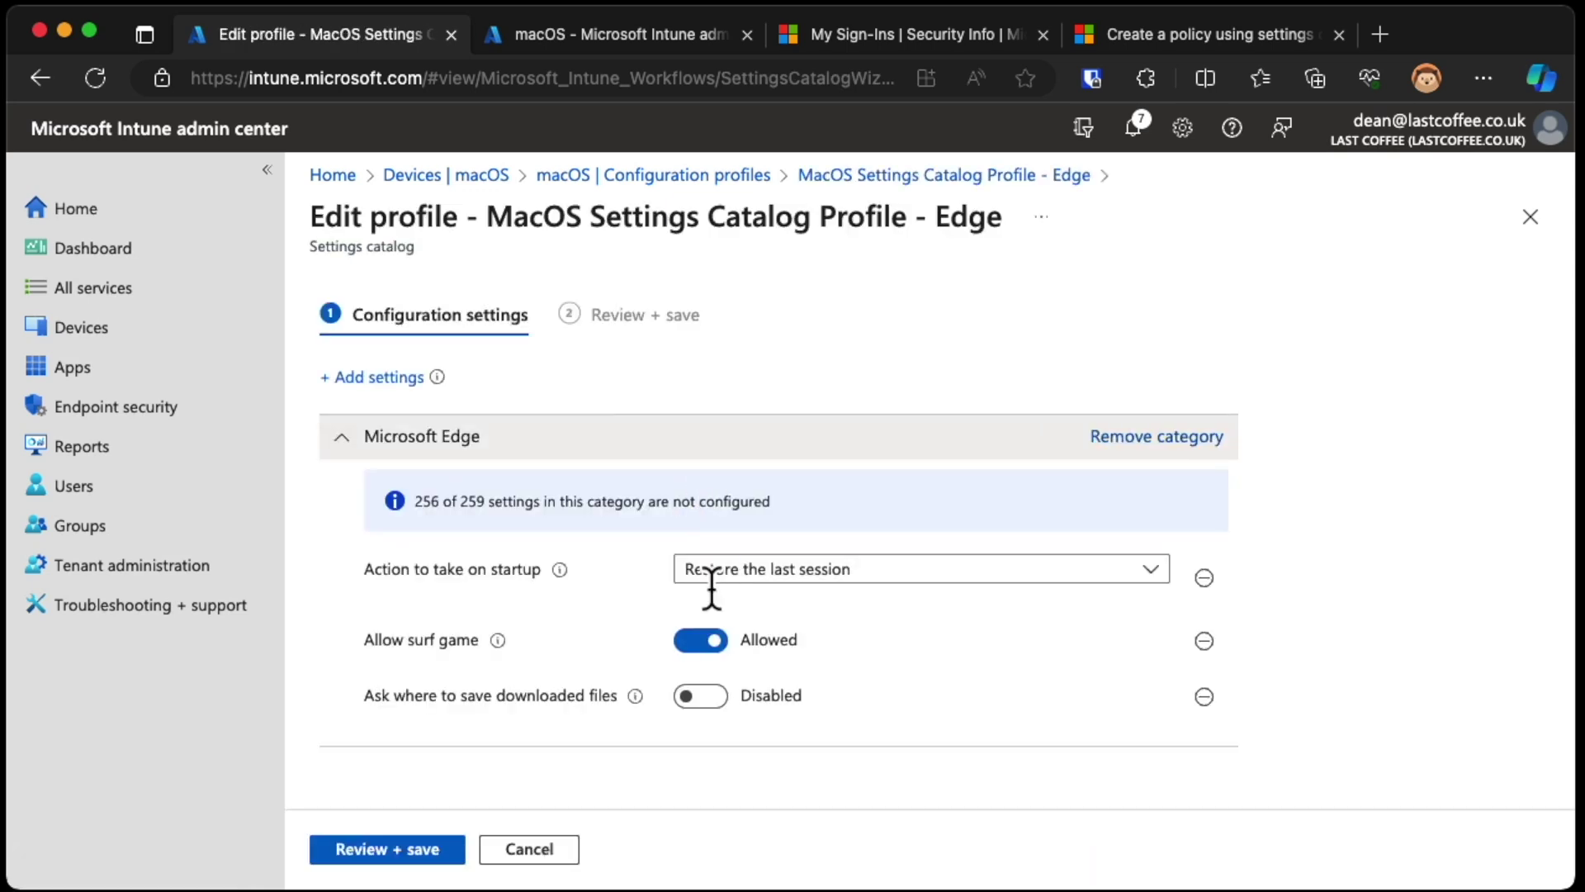
click(712, 646)
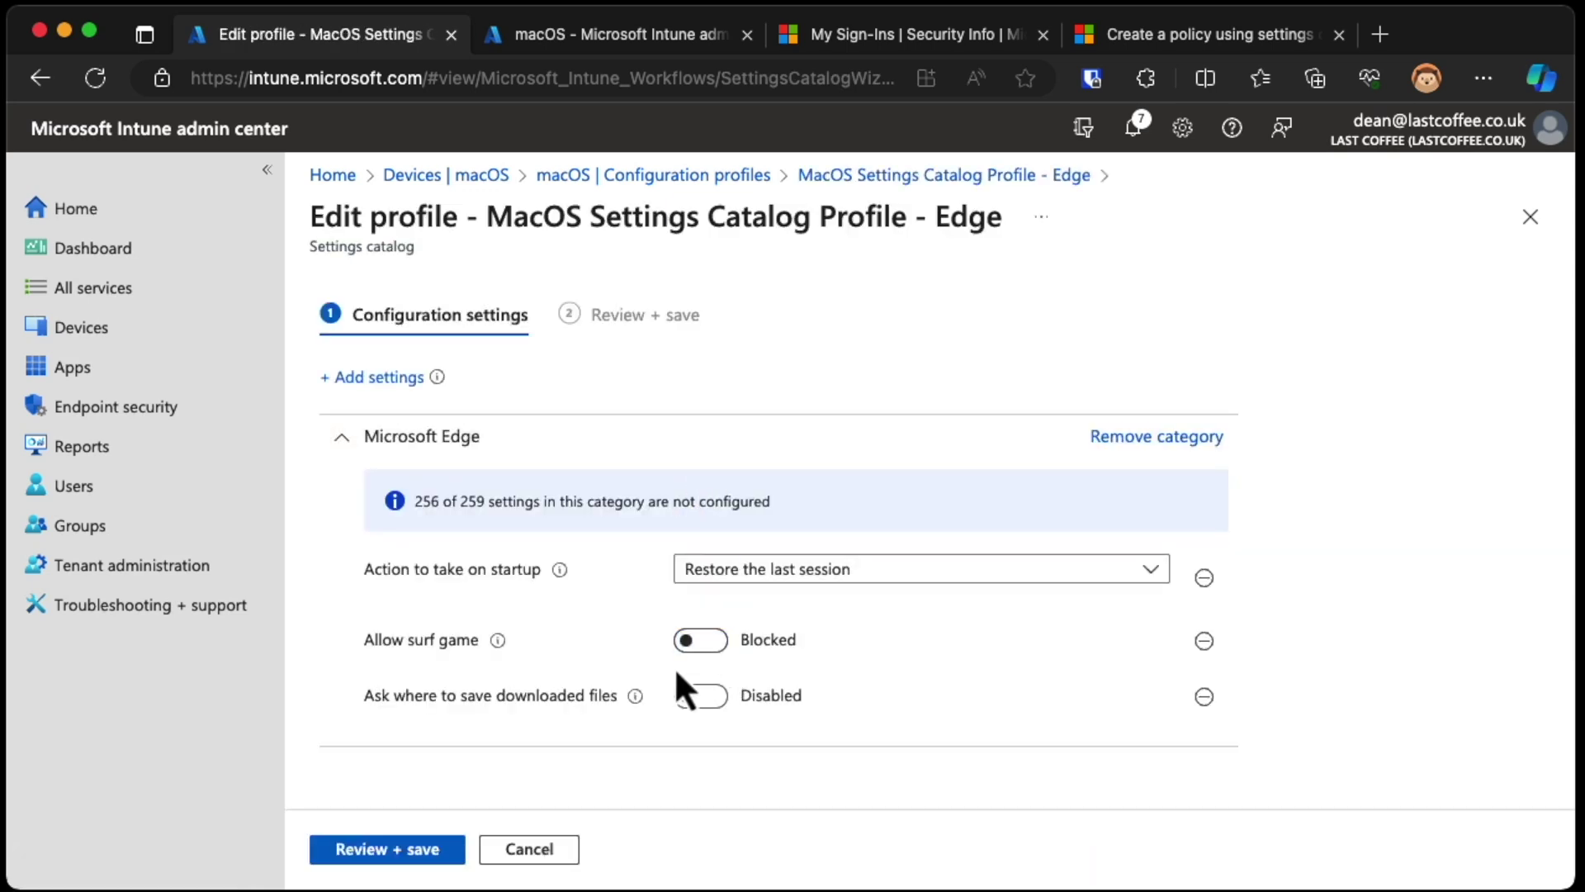
click(386, 851)
click(363, 850)
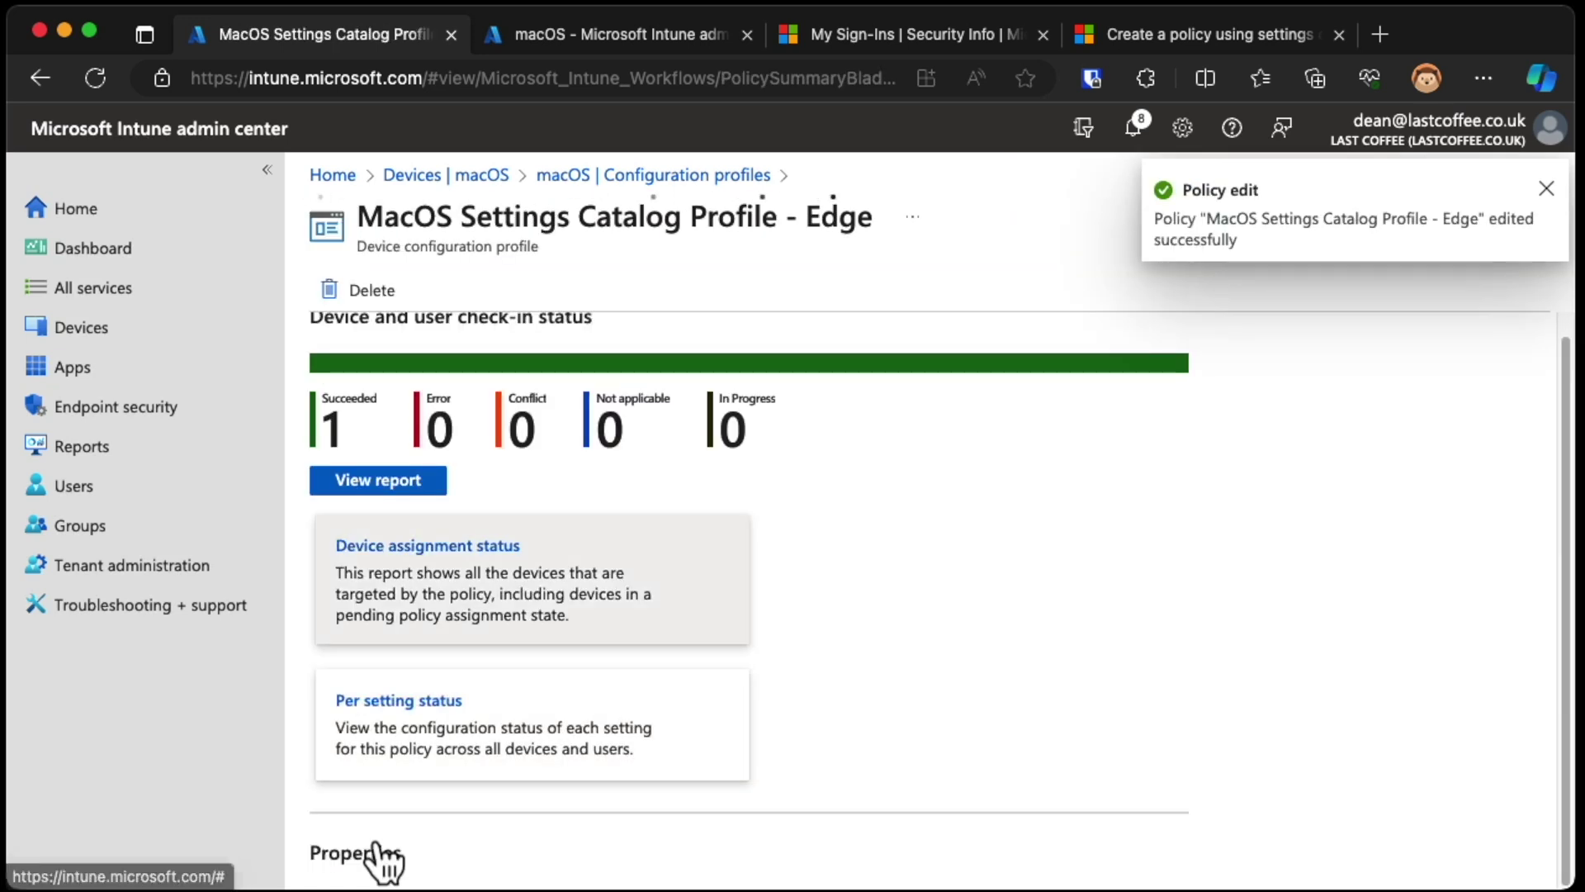
Open the Mac mini from the list of all devices and sync it, confirming the check-in.
scroll(379, 858, down, 5)
click(124, 331)
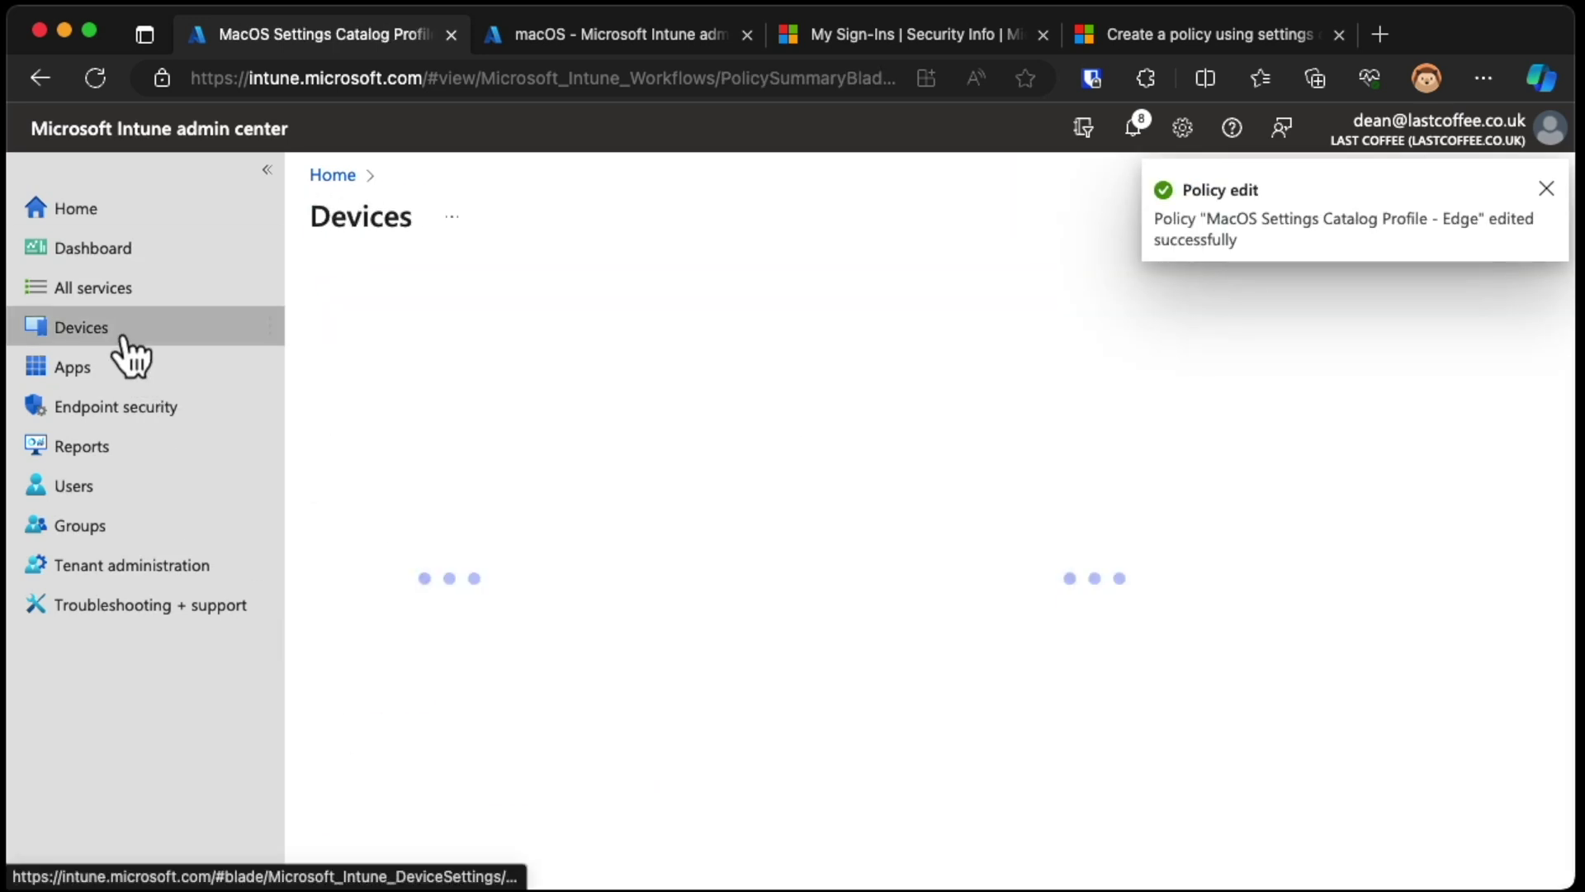
click(401, 382)
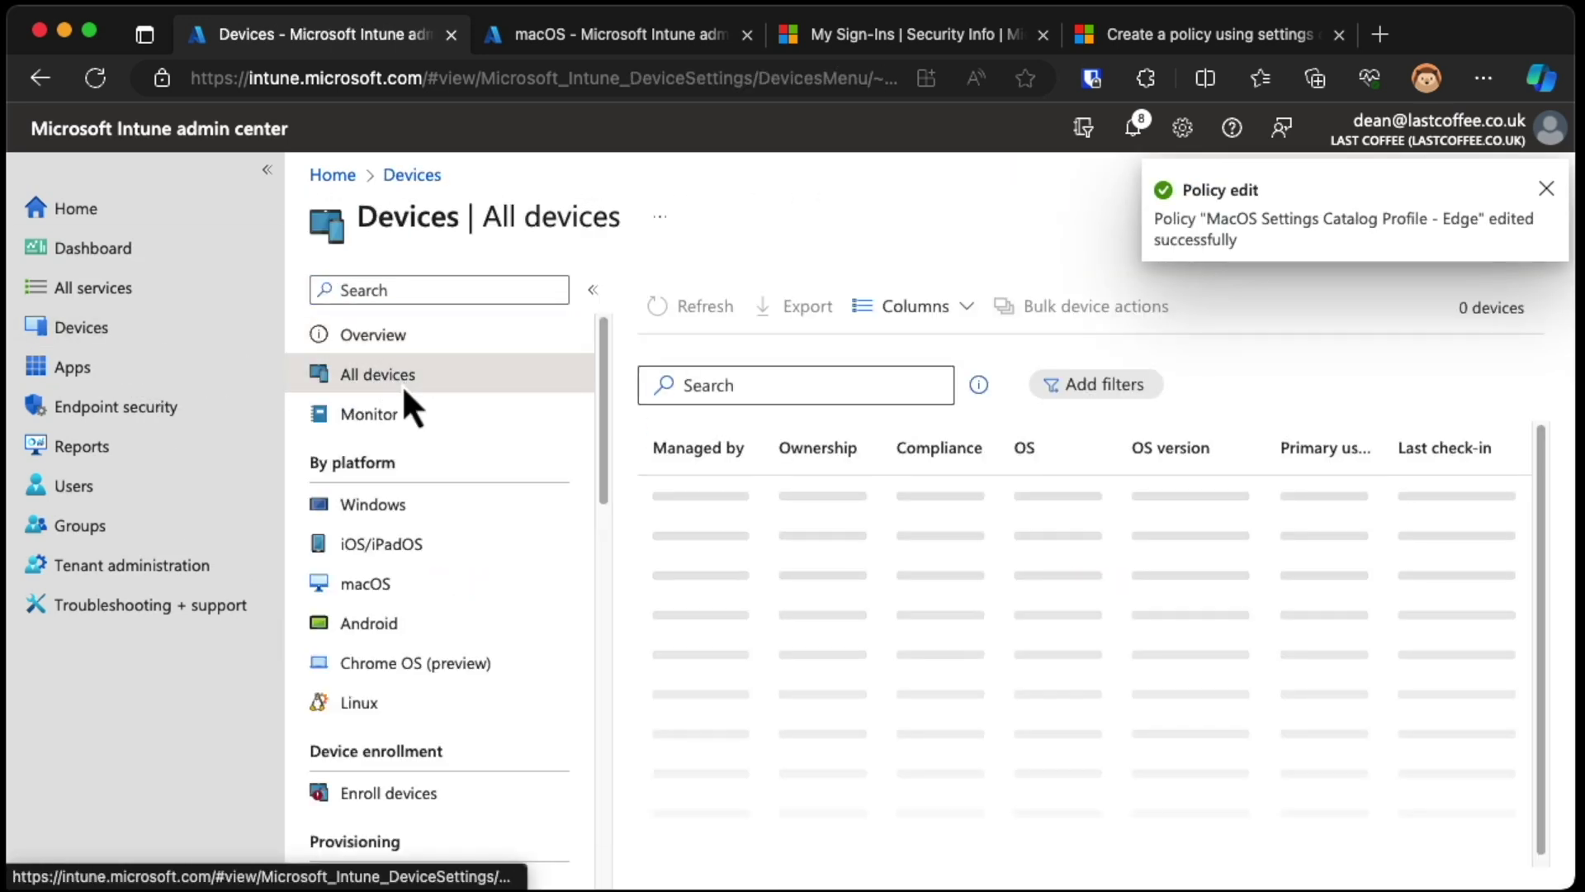
click(703, 501)
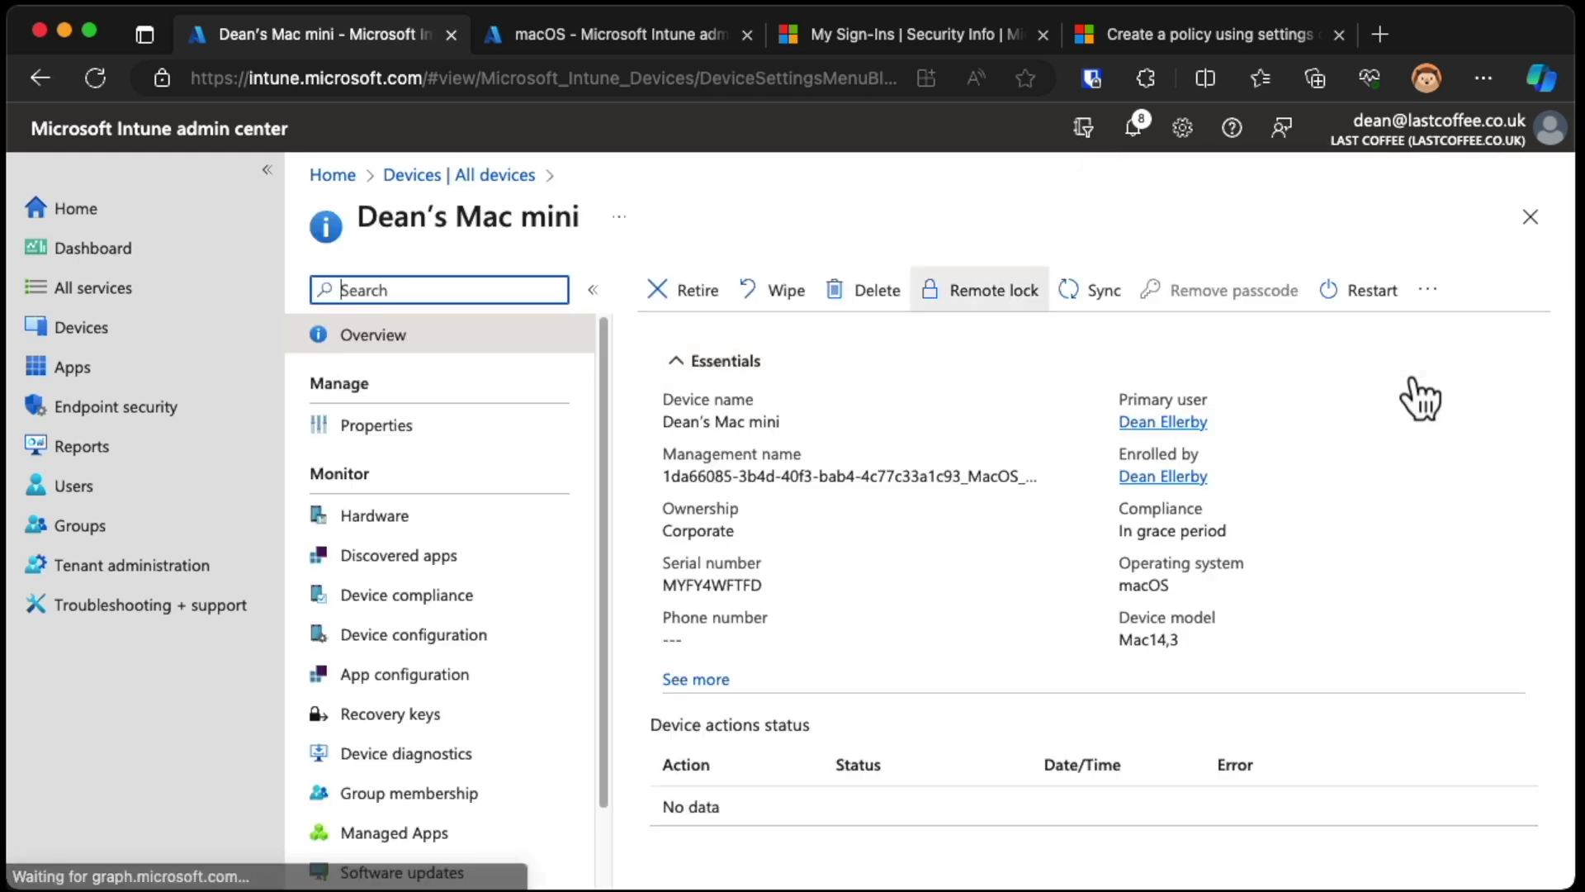
click(1088, 312)
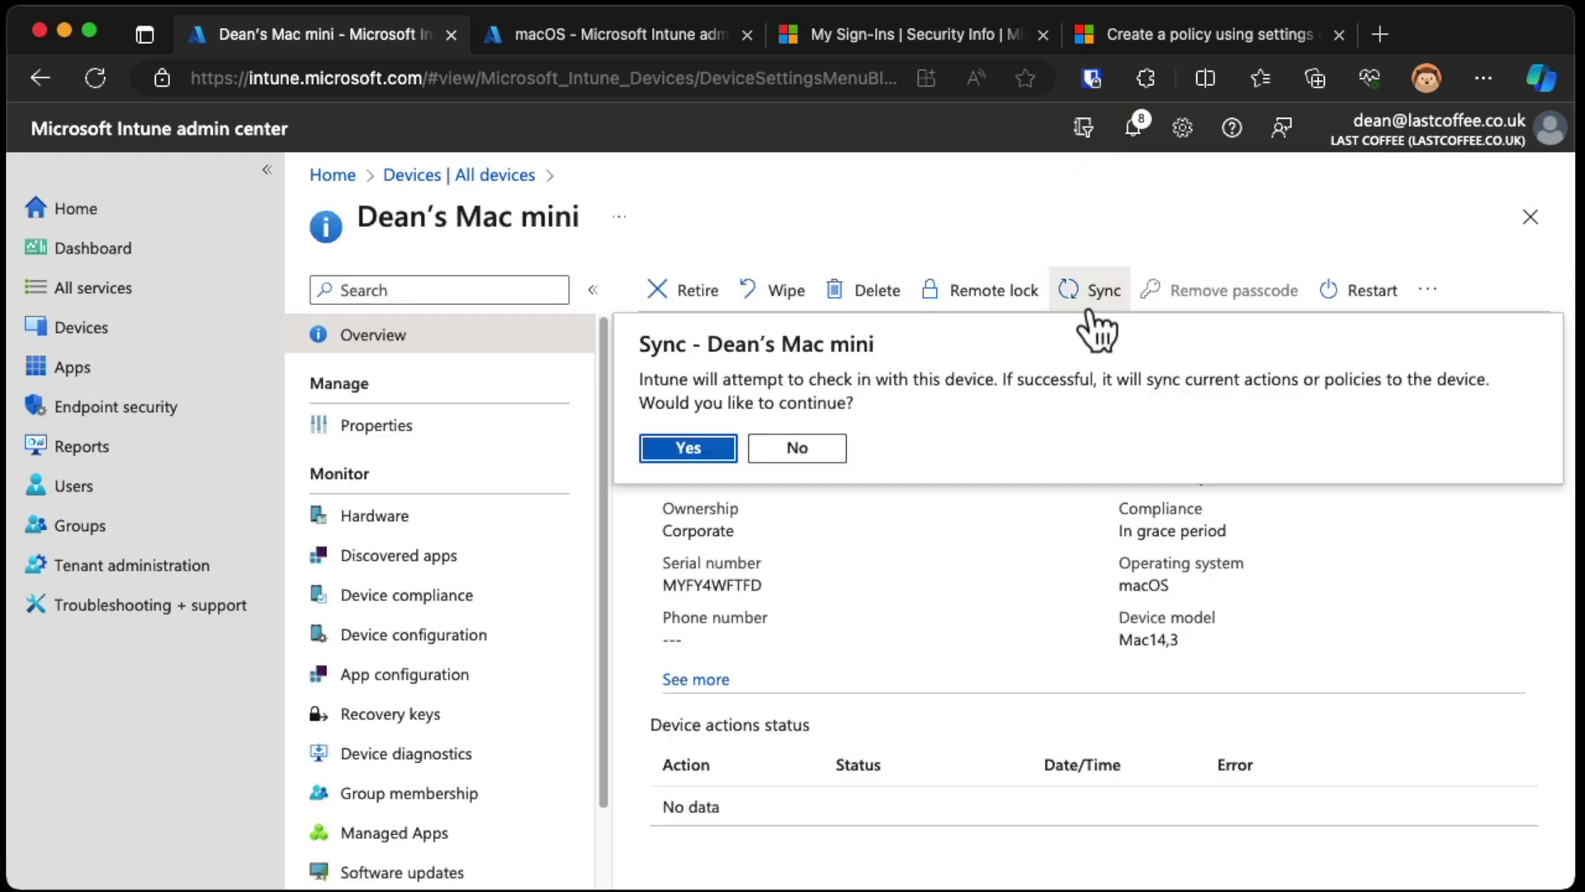
click(670, 443)
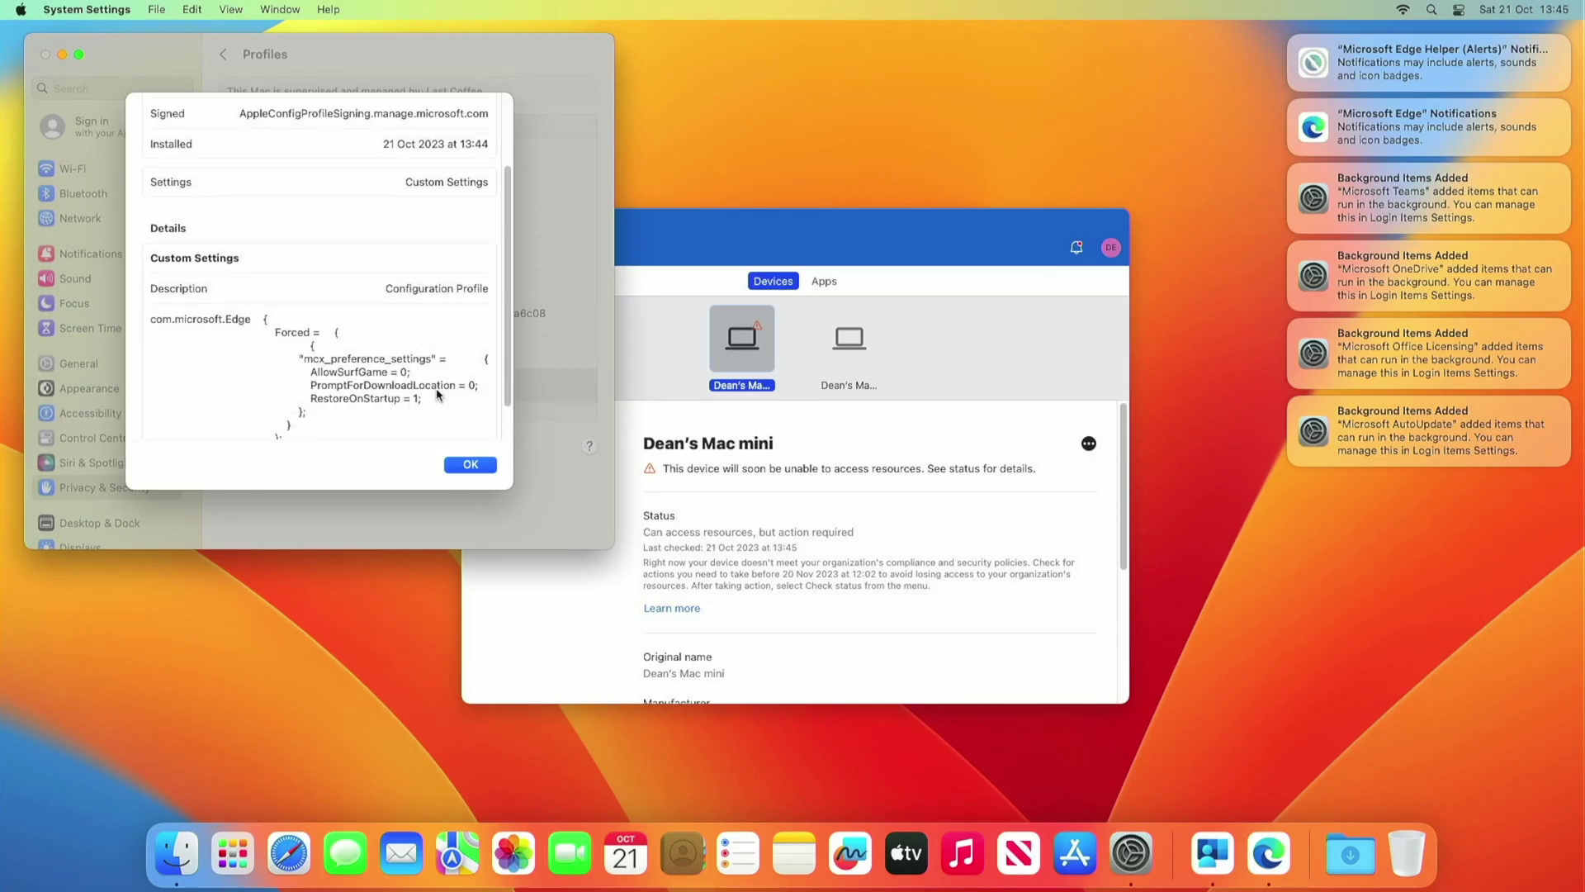
On the managed Mac, close the profile details, reopen Microsoft Edge and go to edge://surf.
click(467, 467)
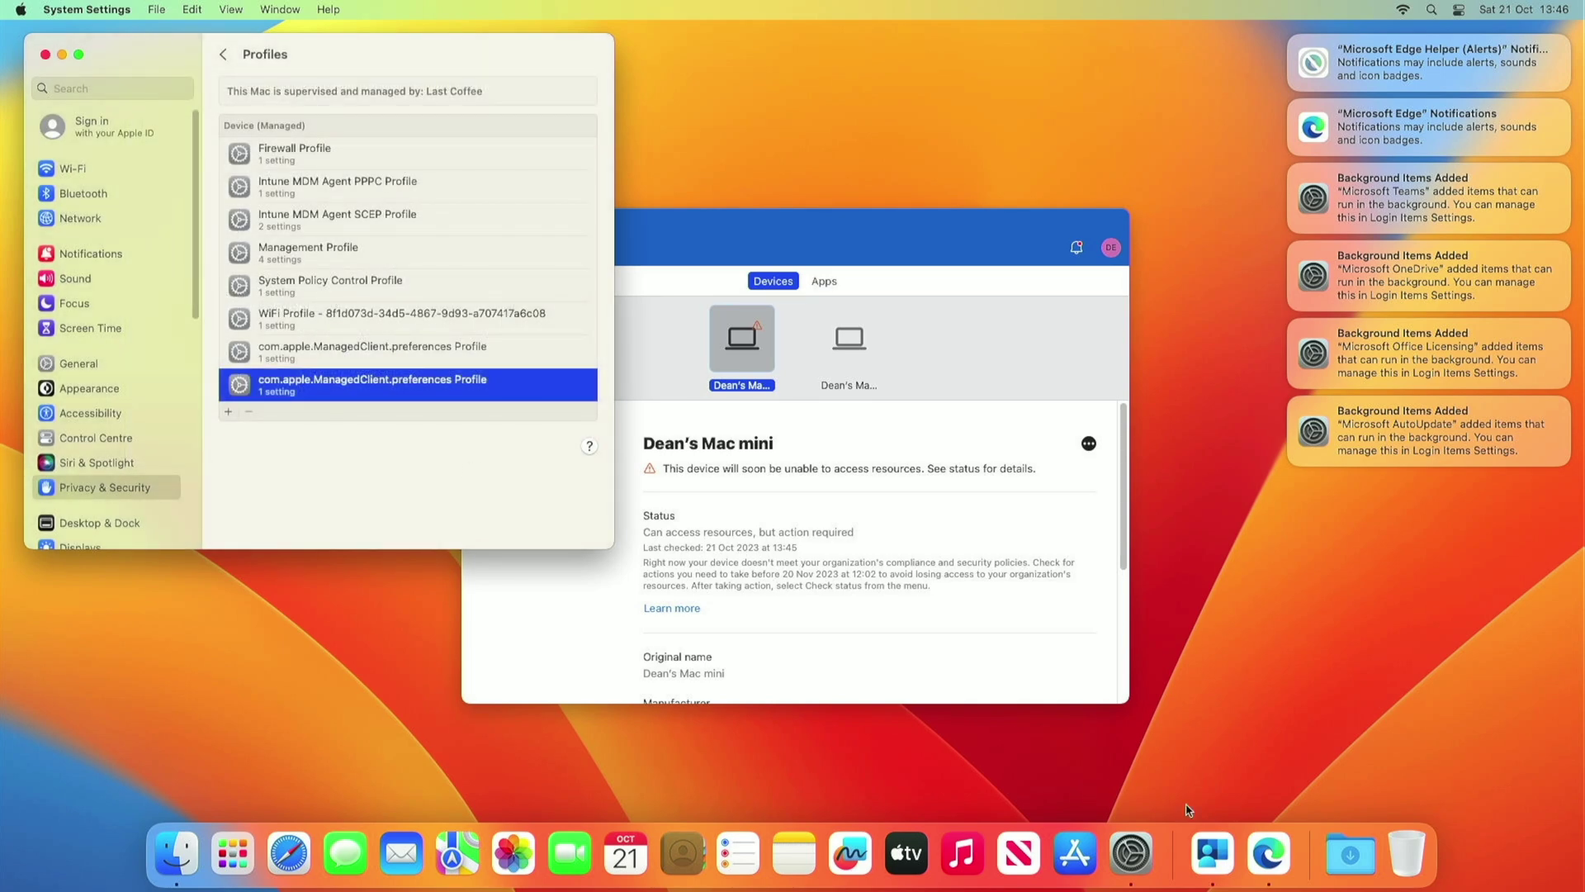
click(1264, 849)
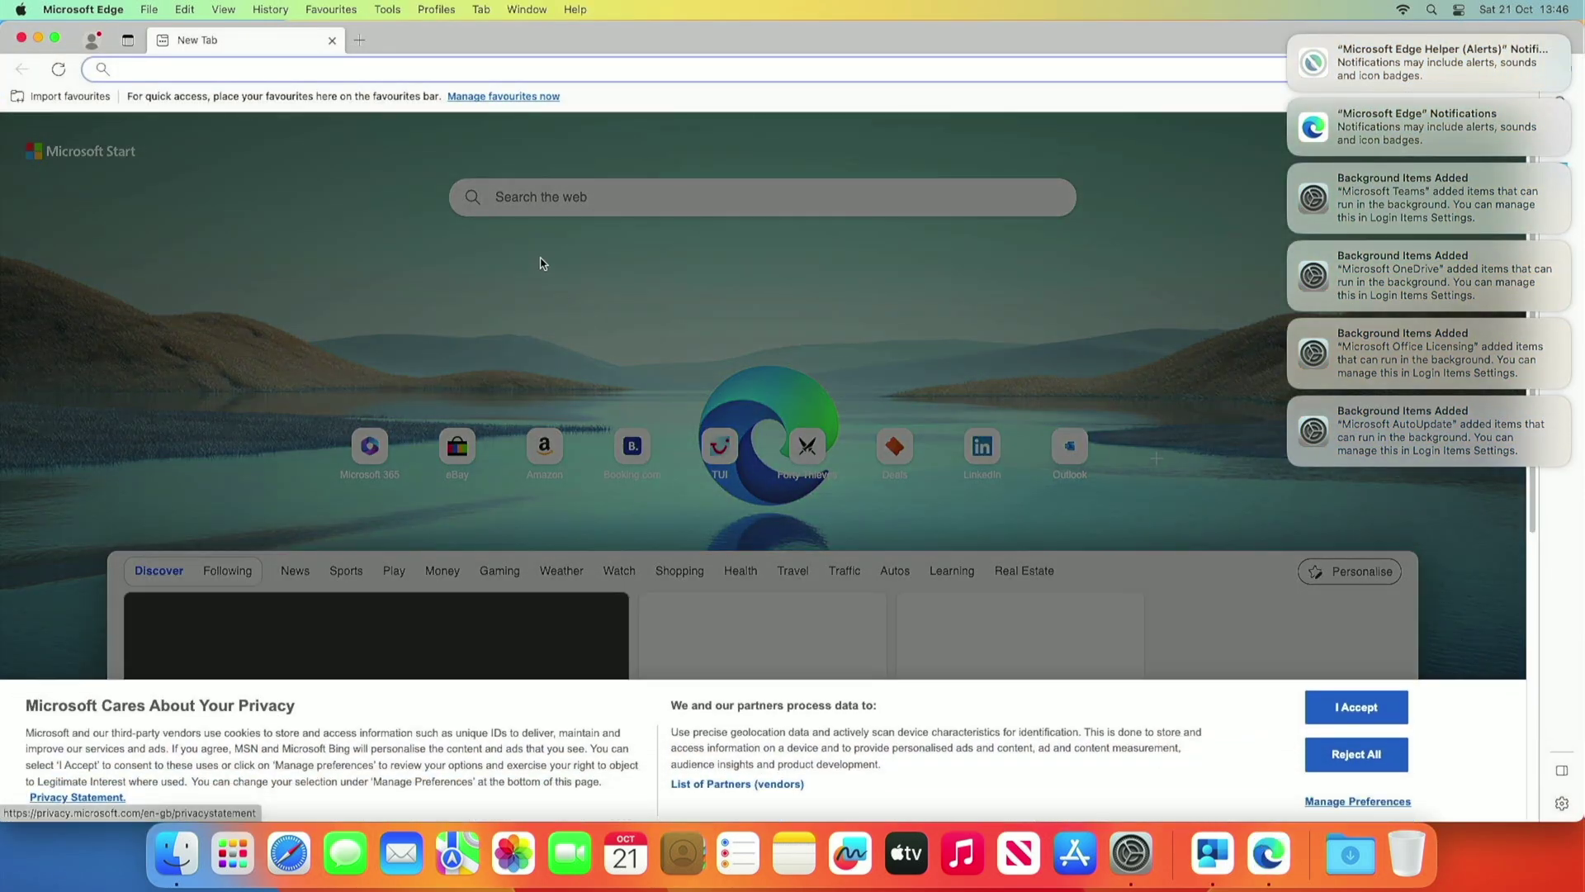
text(edge://surf)
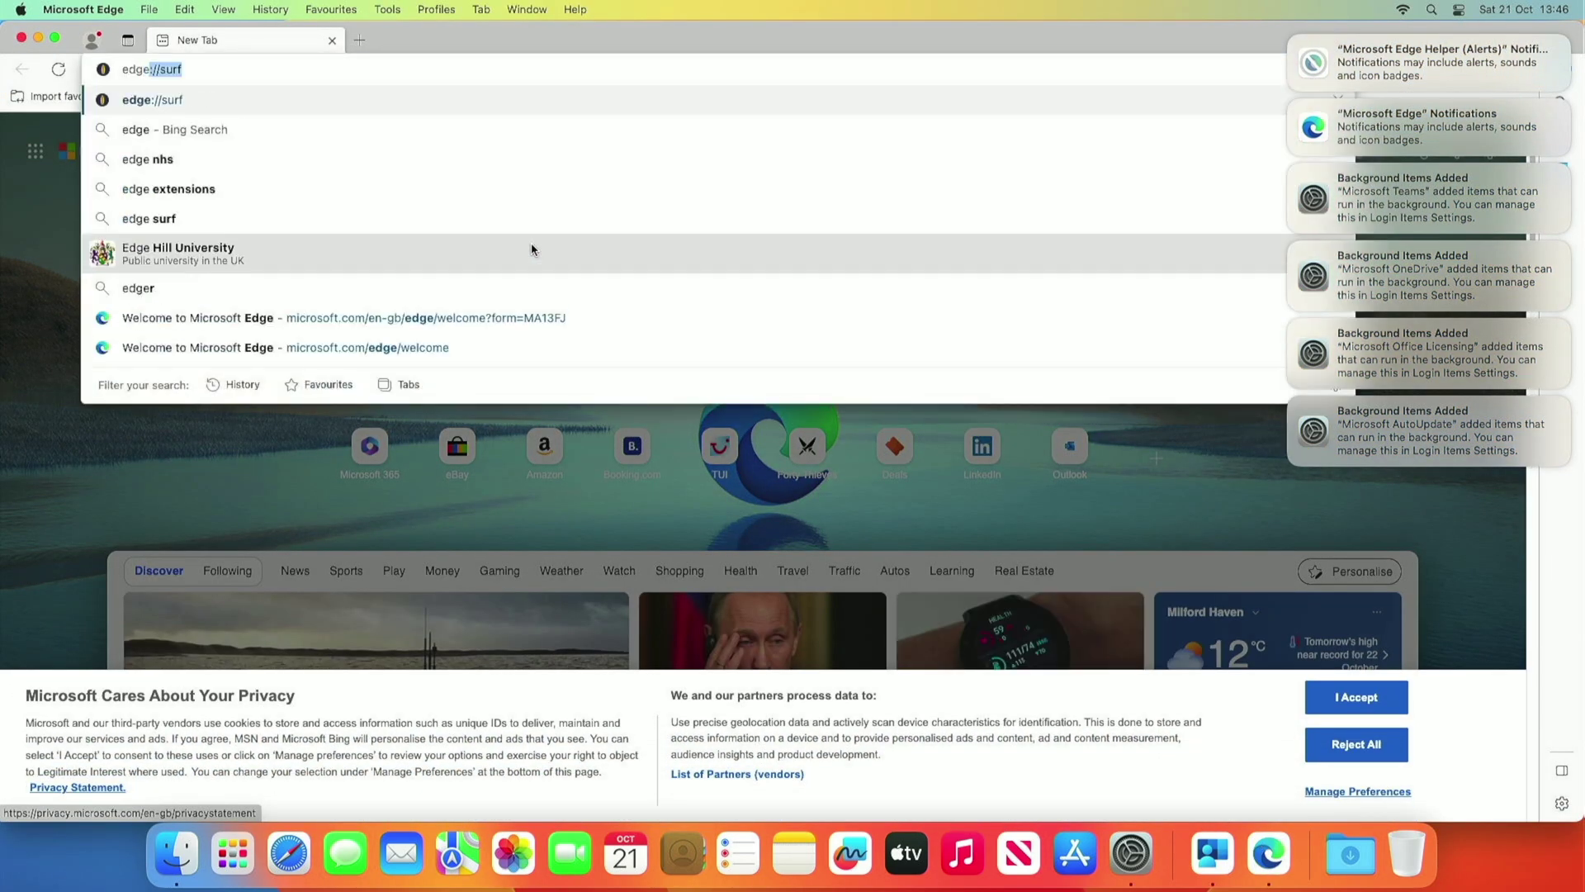
key(Return)
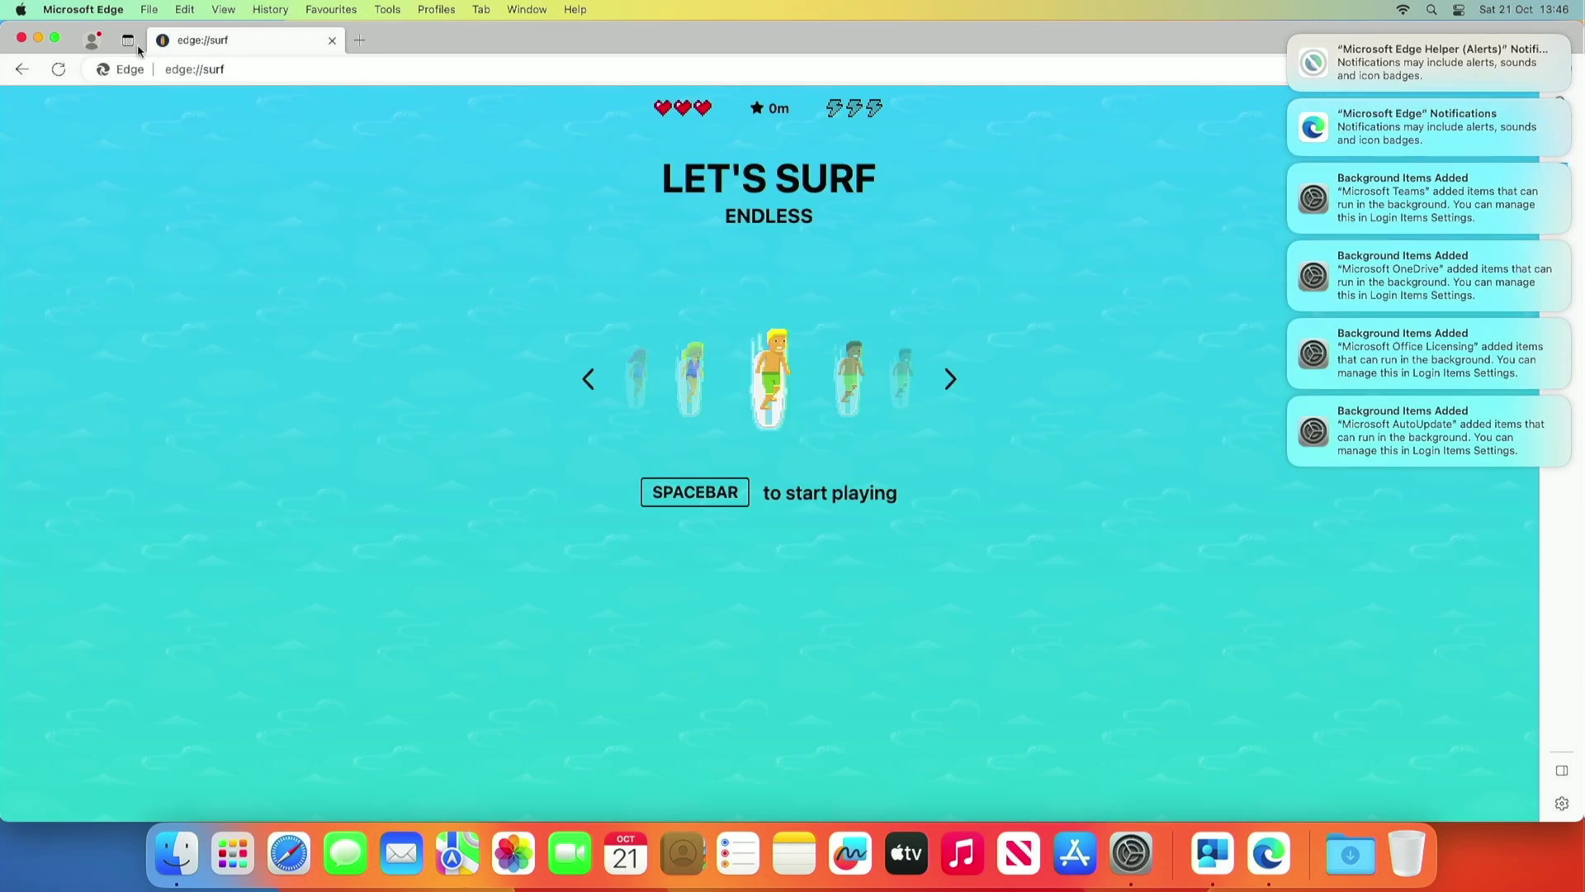
Quit Microsoft Edge and relaunch it to check edge://surf again under the updated policy.
right_click(1261, 855)
click(1271, 792)
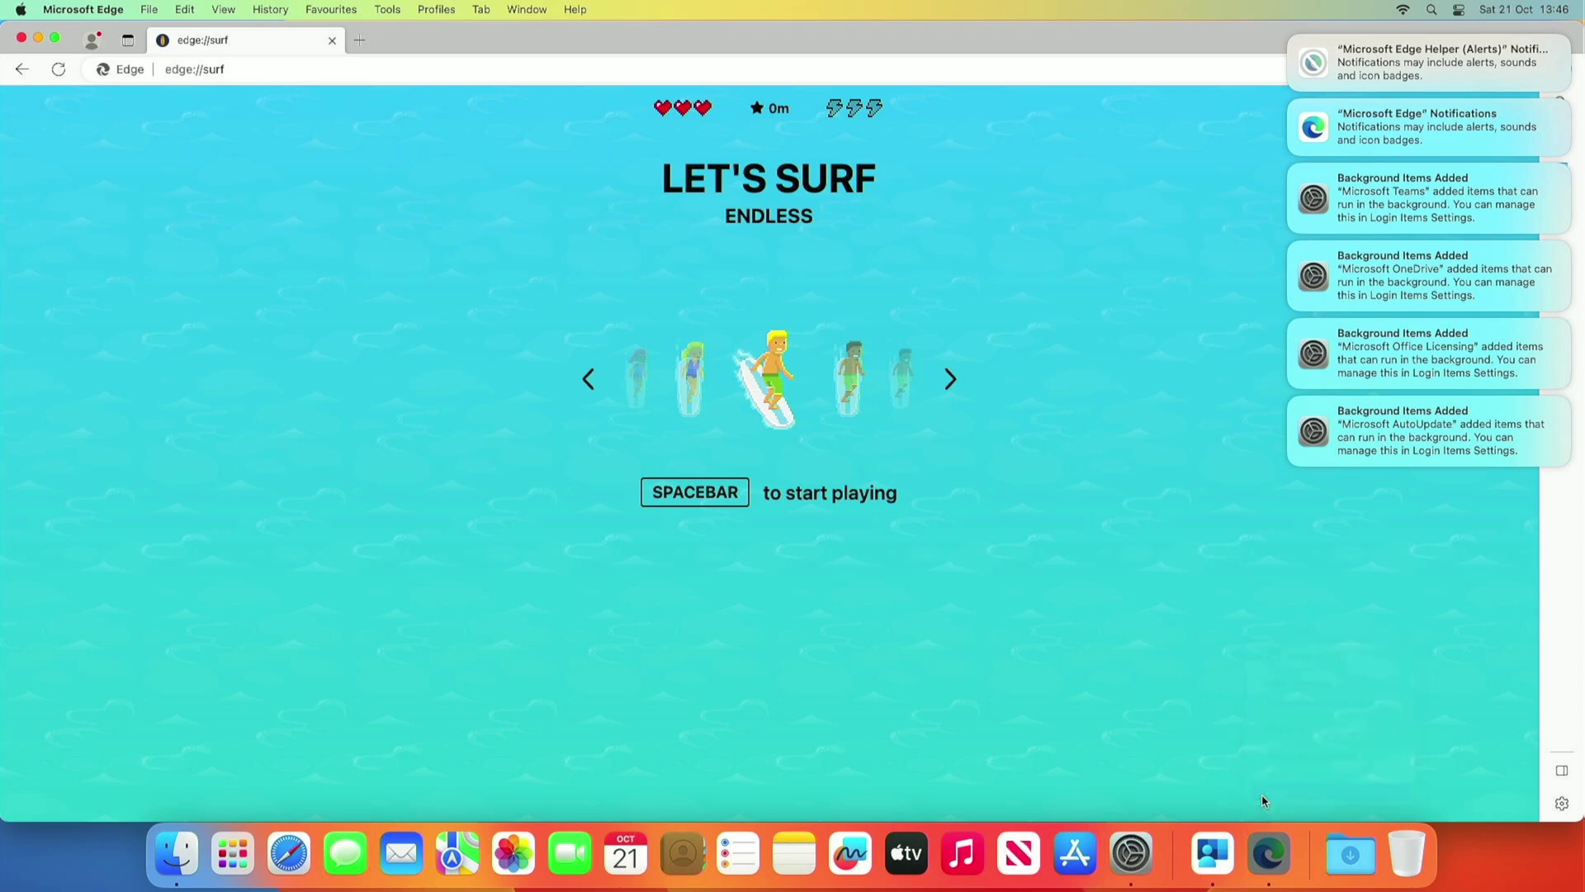
click(1278, 852)
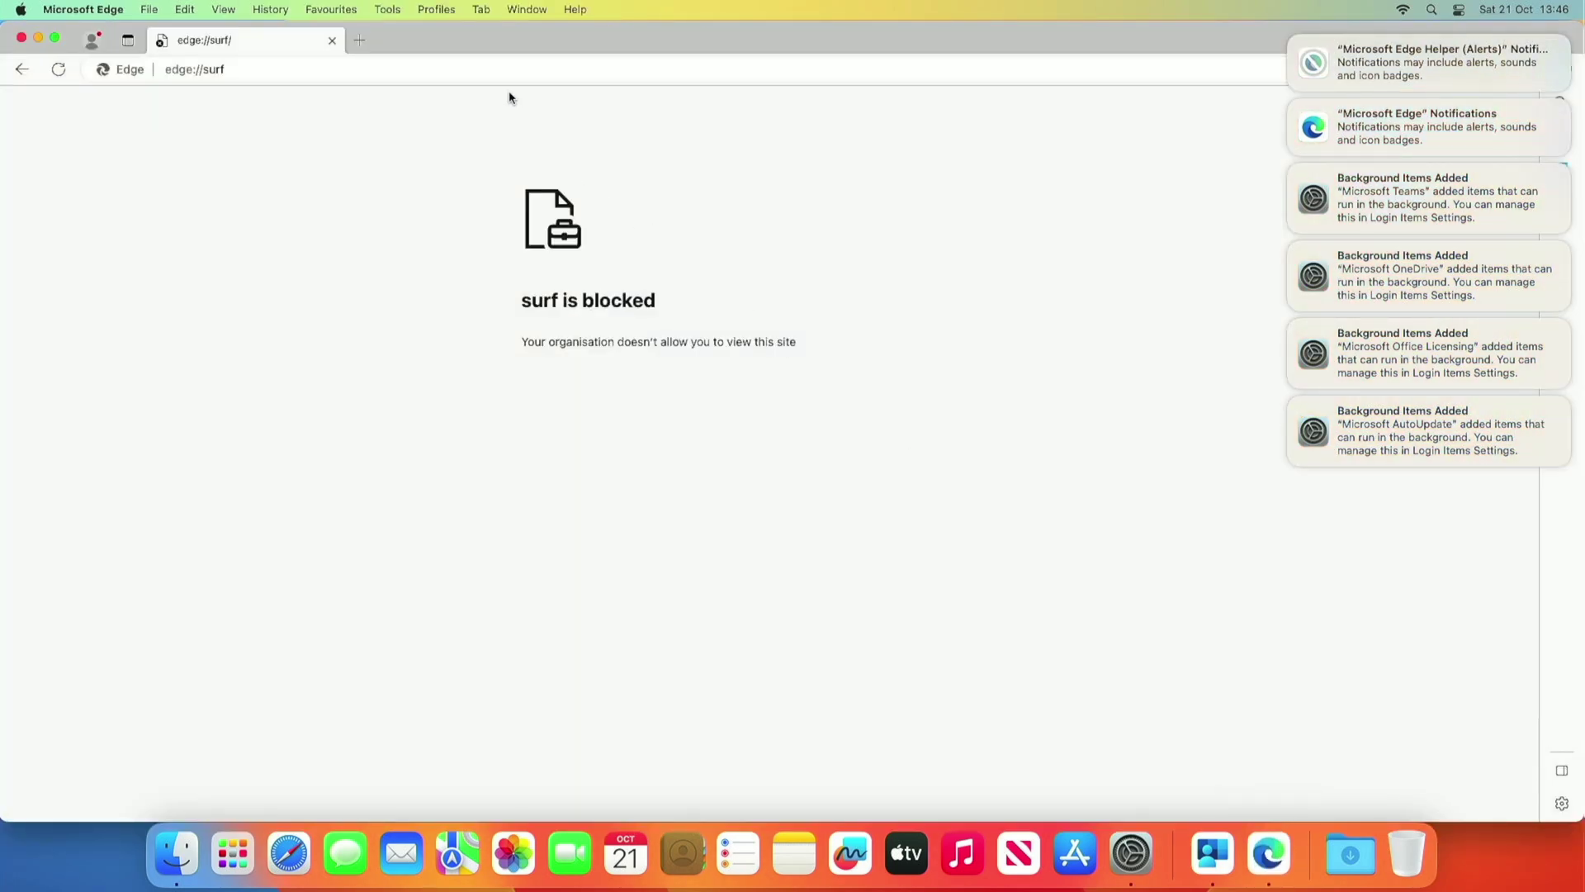